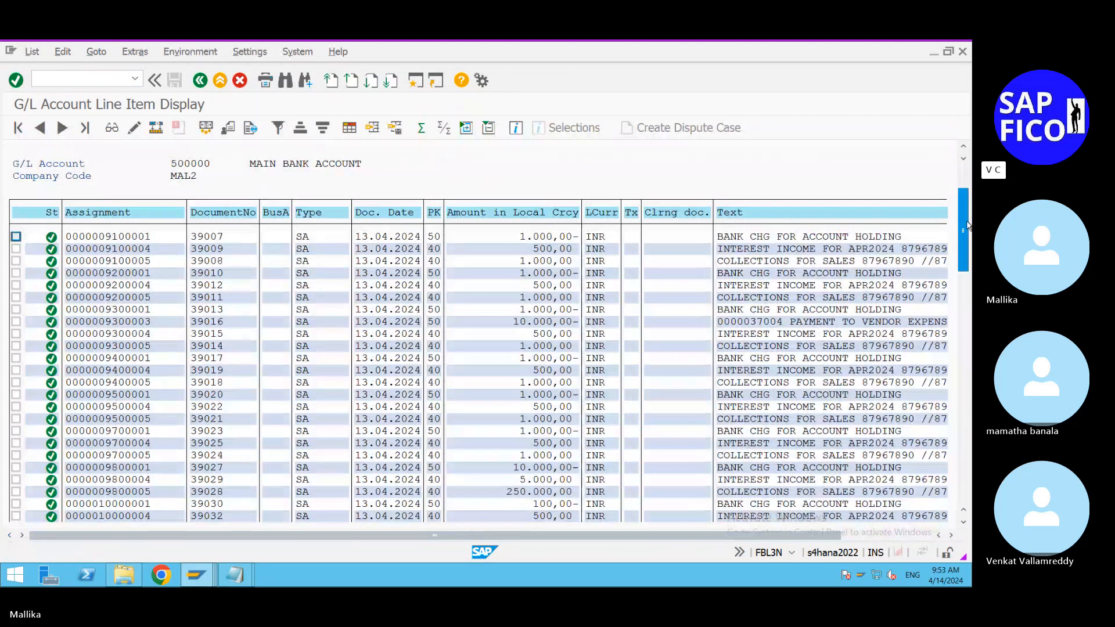
Step: Check the main bank account's total at the end of the line items and bring up the annotated EBS 3 statement in Notepad
drag(966, 224, 965, 441)
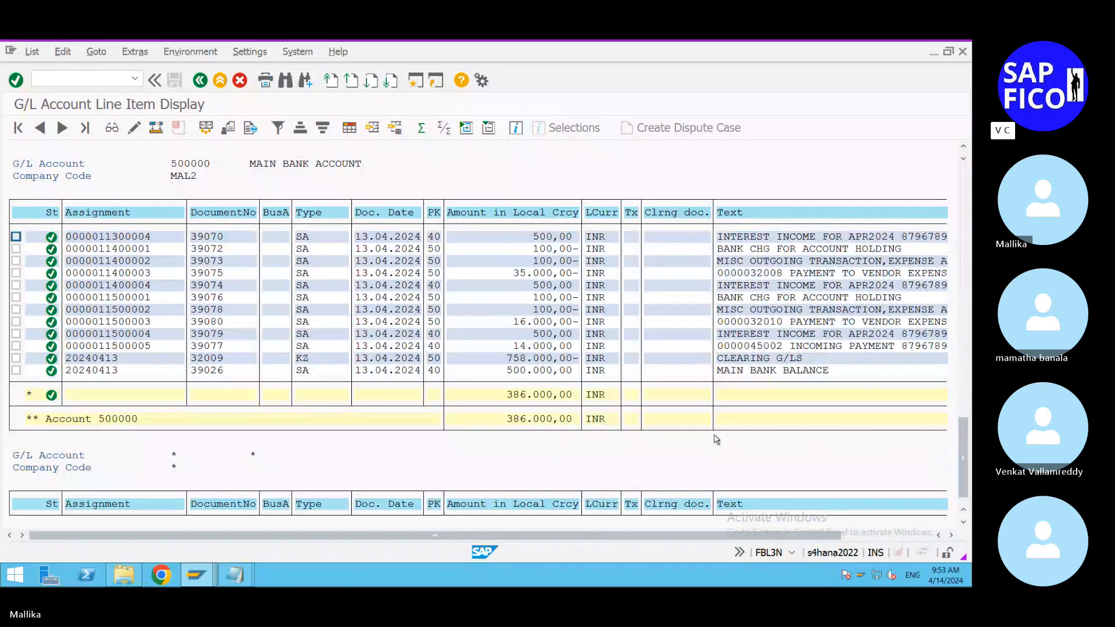
scroll(716, 439, down, 1)
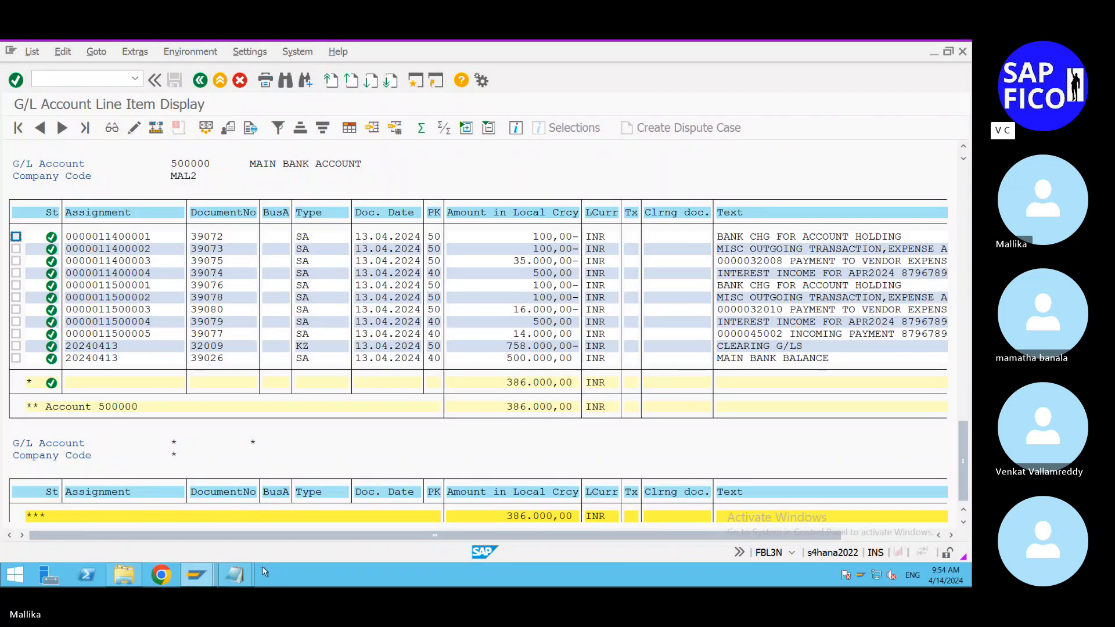
mouse_move(235, 575)
click(174, 532)
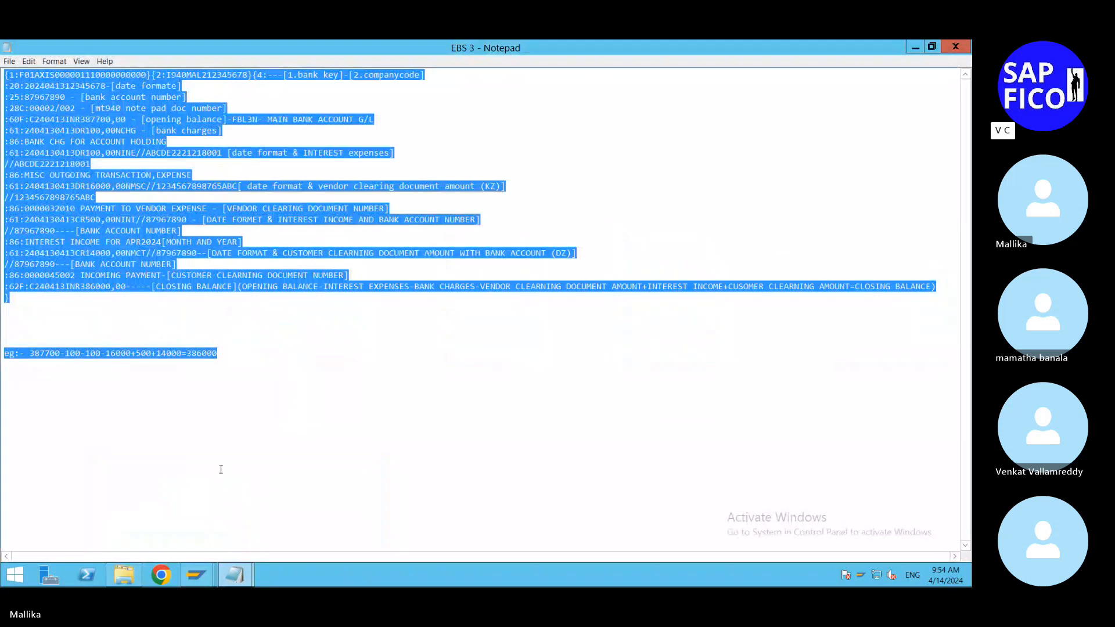
click(220, 470)
Step: In the EBS 2 statement file, change the first part of the :28C: statement number to 00004
click(235, 574)
click(308, 538)
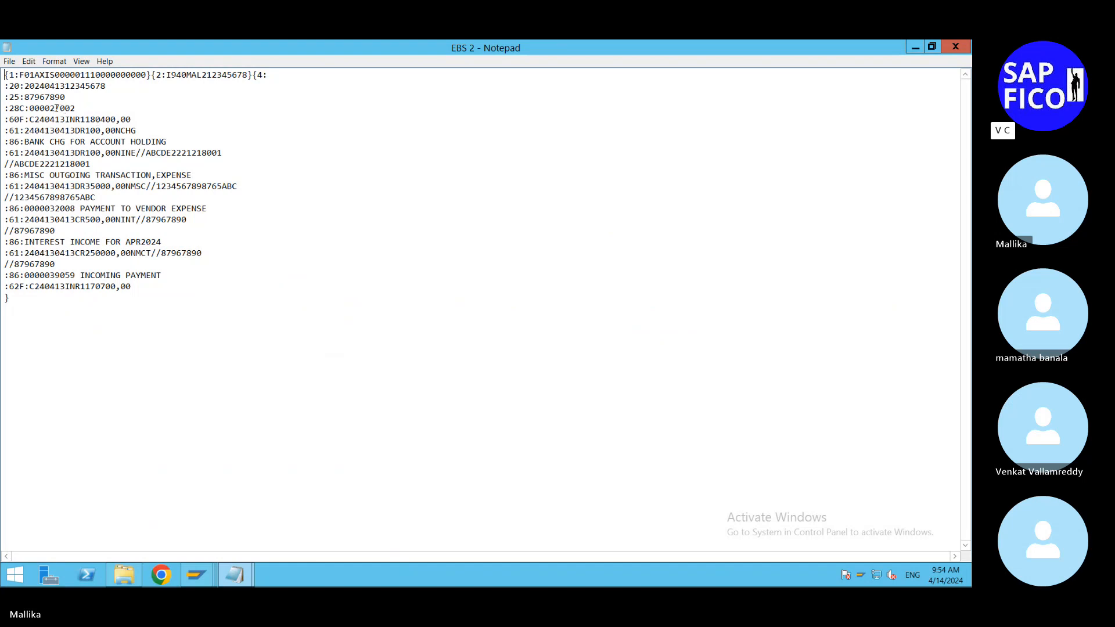
click(55, 108)
key(BackSpace)
text(4)
Step: Compare the annotated EBS 3 file with the EBS 2 statement, and close EBS 3
click(234, 575)
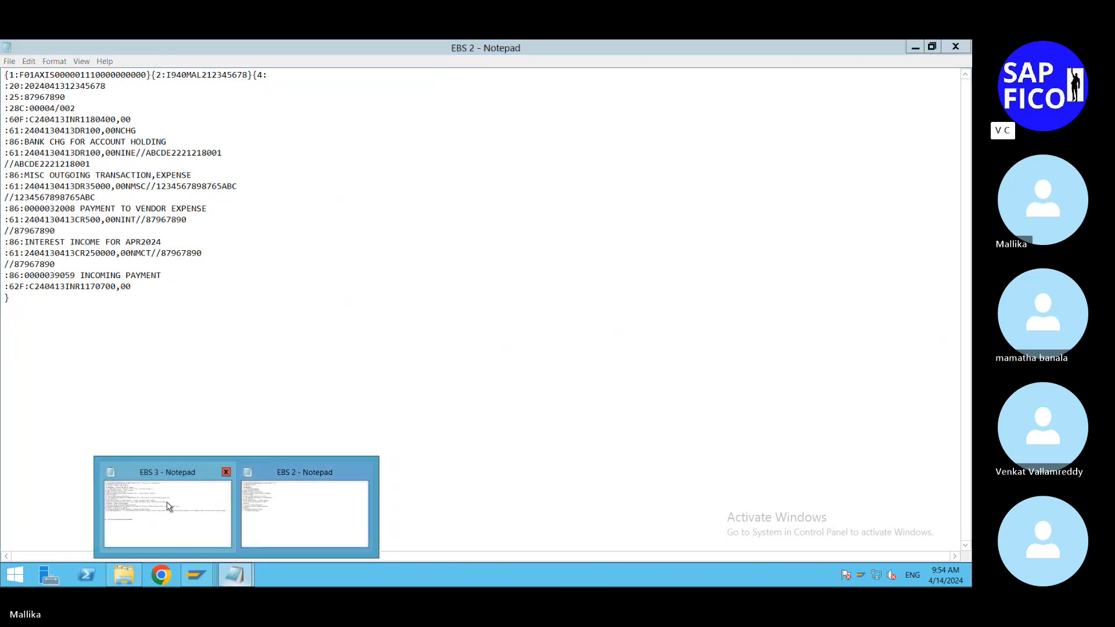
click(168, 507)
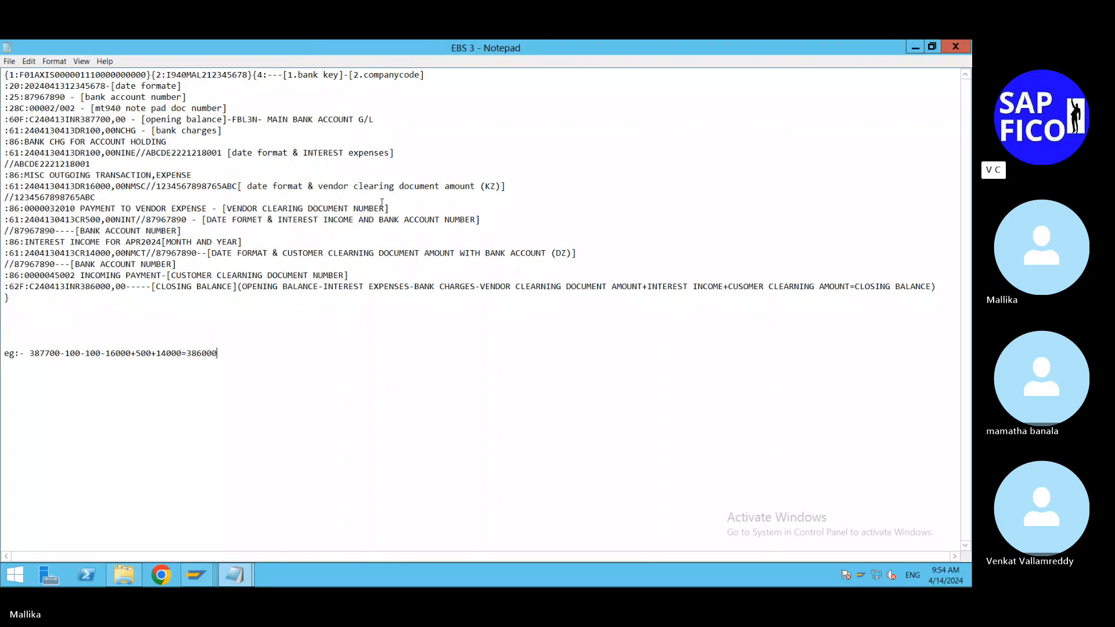
click(238, 580)
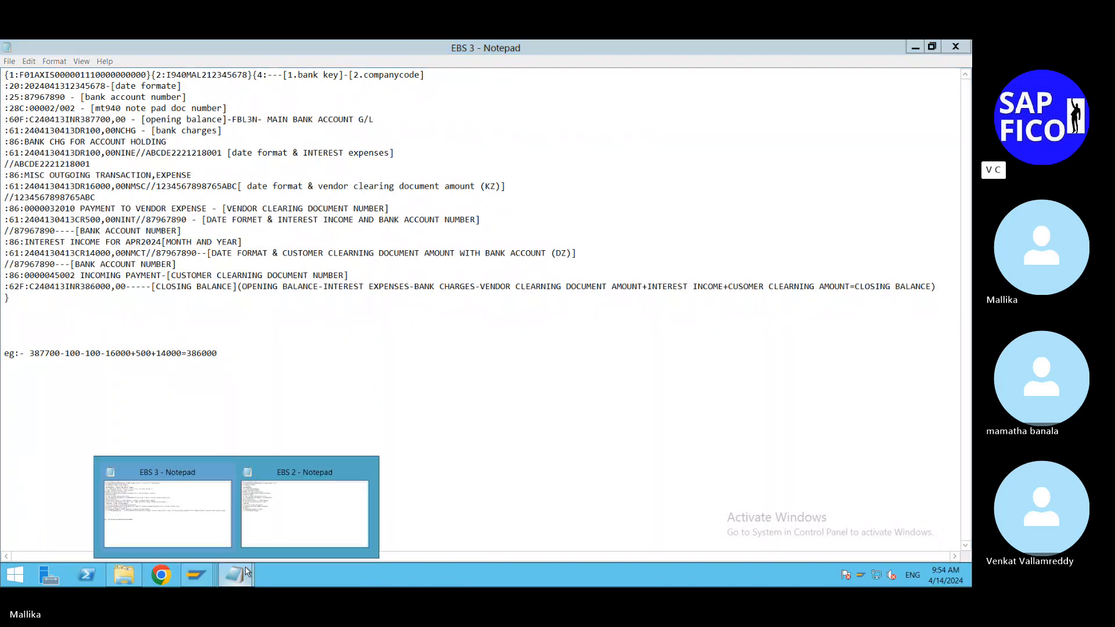
click(281, 527)
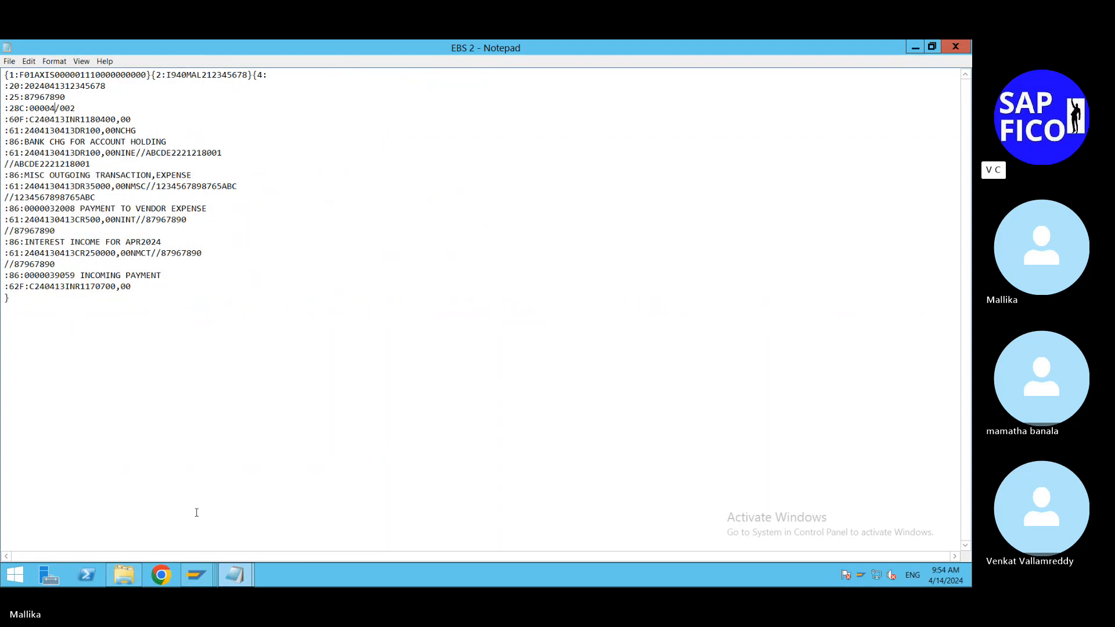
click(234, 576)
click(194, 529)
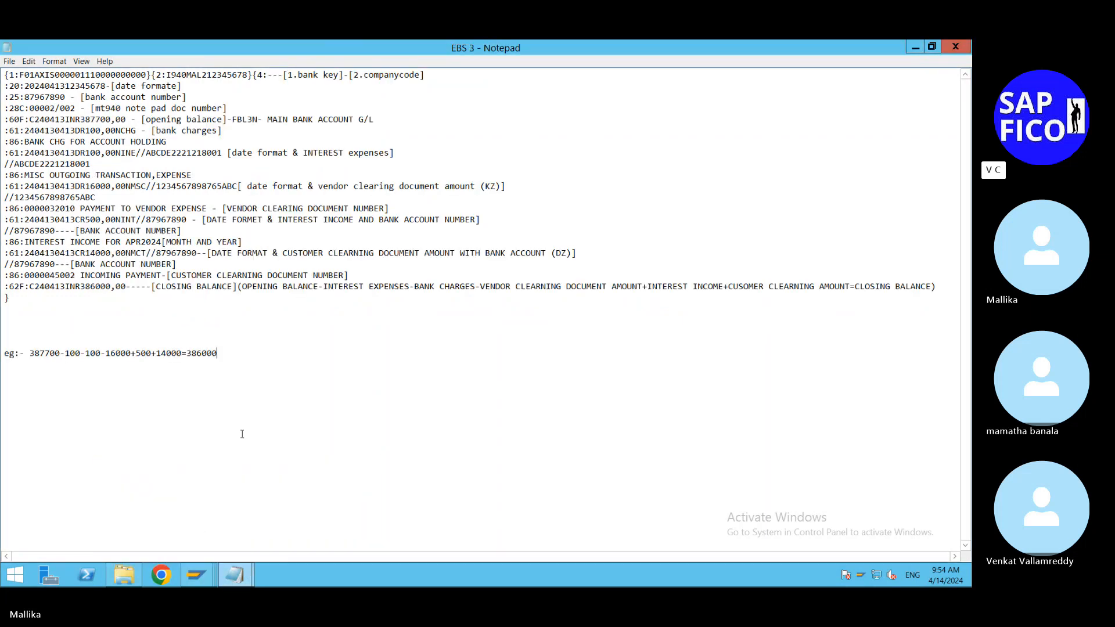
click(242, 576)
click(272, 526)
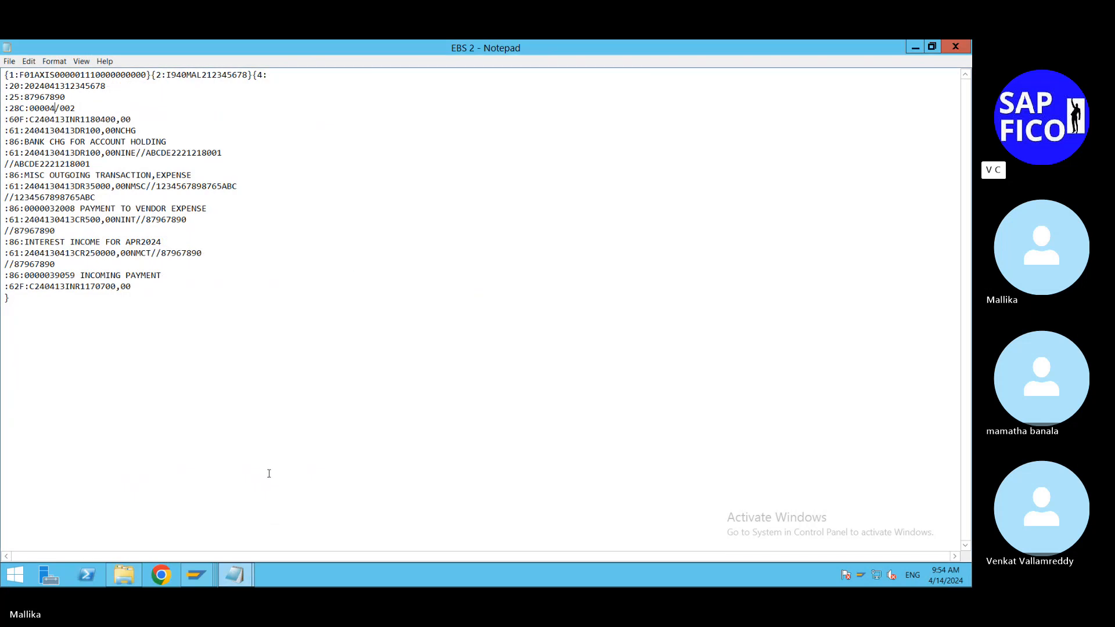
click(235, 575)
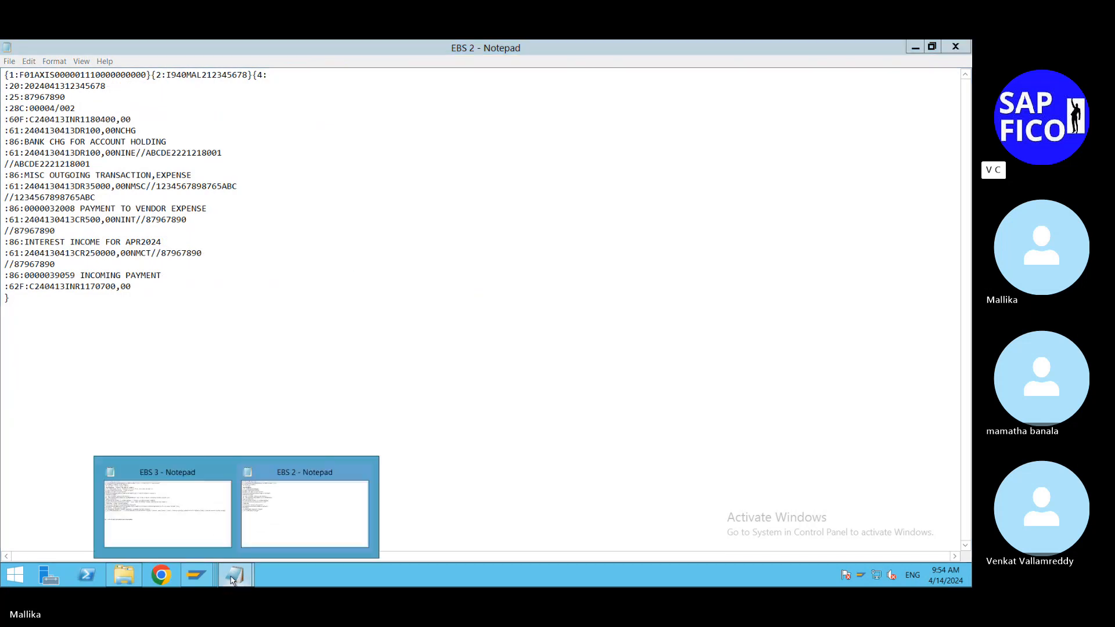
click(205, 536)
click(955, 46)
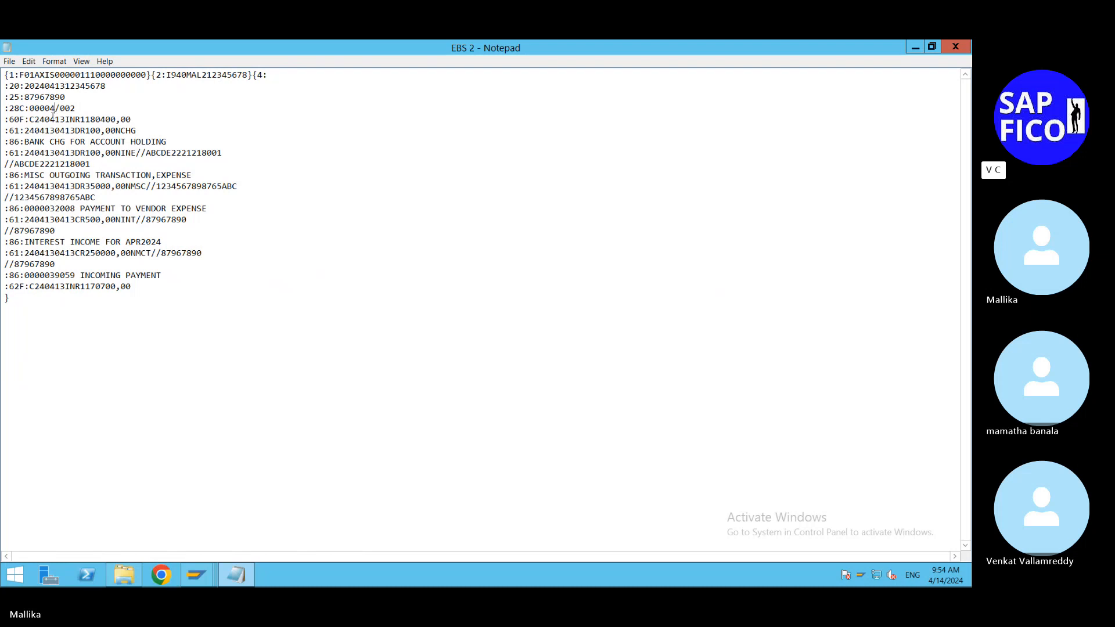
Step: Edit the :28C: line of EBS 2 so the statement number reads 004/004
click(40, 109)
key(BackSpace)
key(BackSpace)
click(65, 108)
key(BackSpace)
text(4)
Step: Set the opening balance amount in the :60F: line of EBS 2 to 386000,00, checking it against the G/L account total in SAP
click(116, 119)
key(BackSpace)
key(BackSpace)
key(BackSpace)
key(BackSpace)
key(BackSpace)
key(BackSpace)
key(BackSpace)
text(386)
click(201, 572)
click(300, 534)
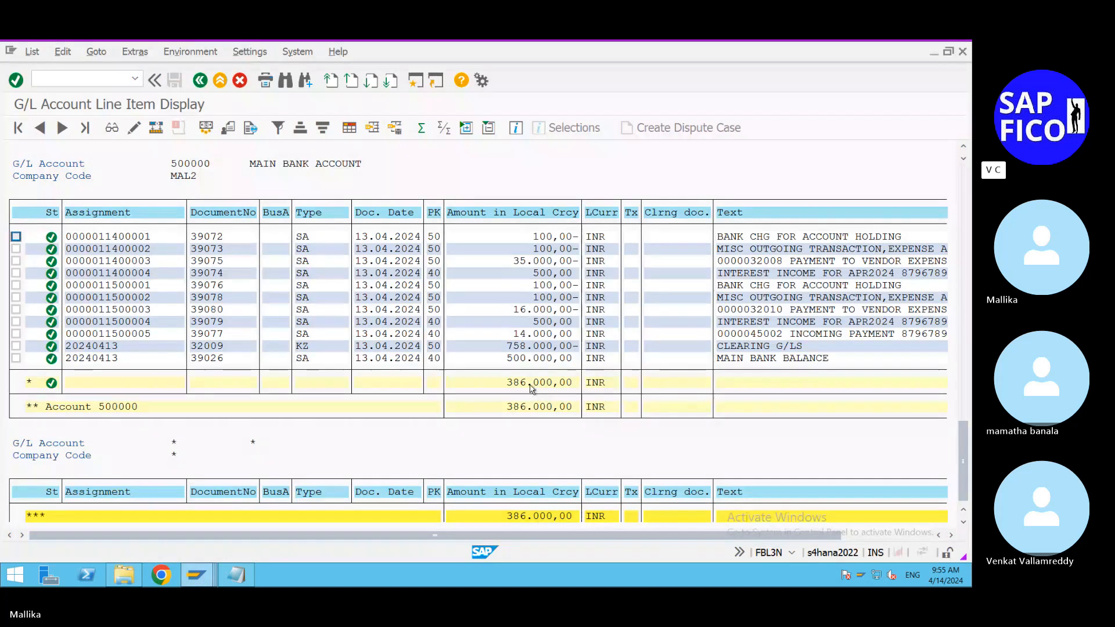
click(231, 581)
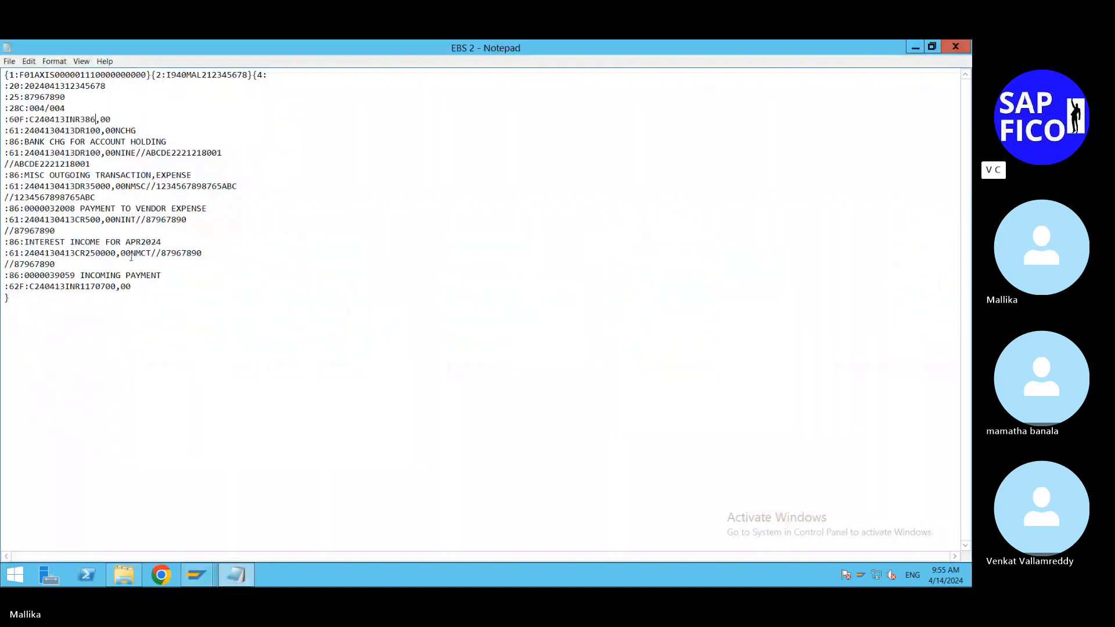
text(000)
Step: Switch to the SAP session showing the posting rule assignments and start transaction FB01 there
click(196, 575)
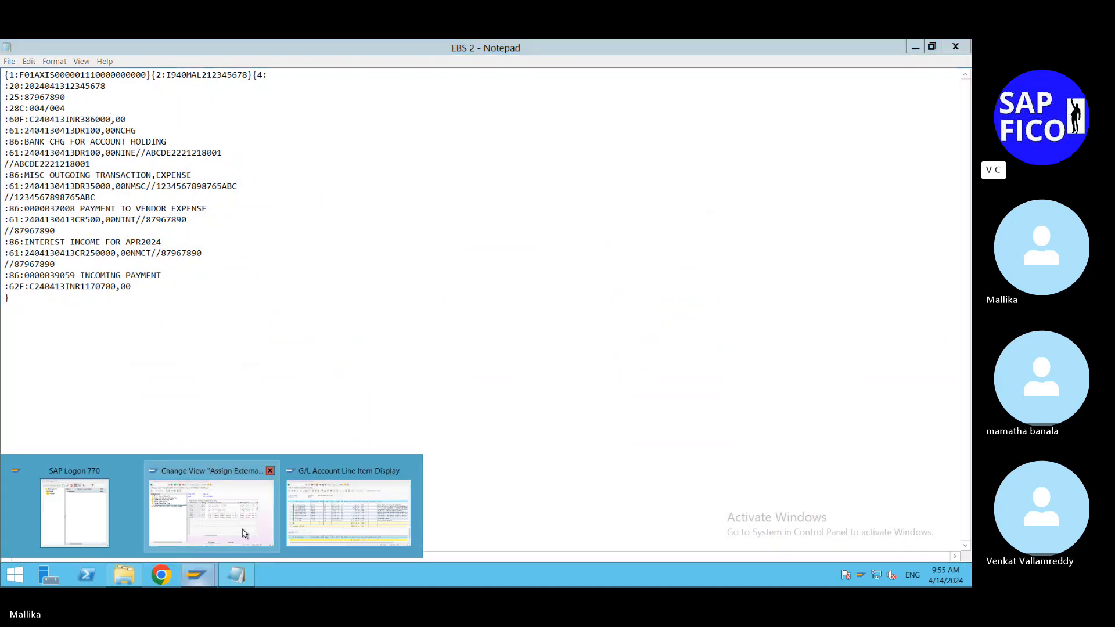
click(245, 533)
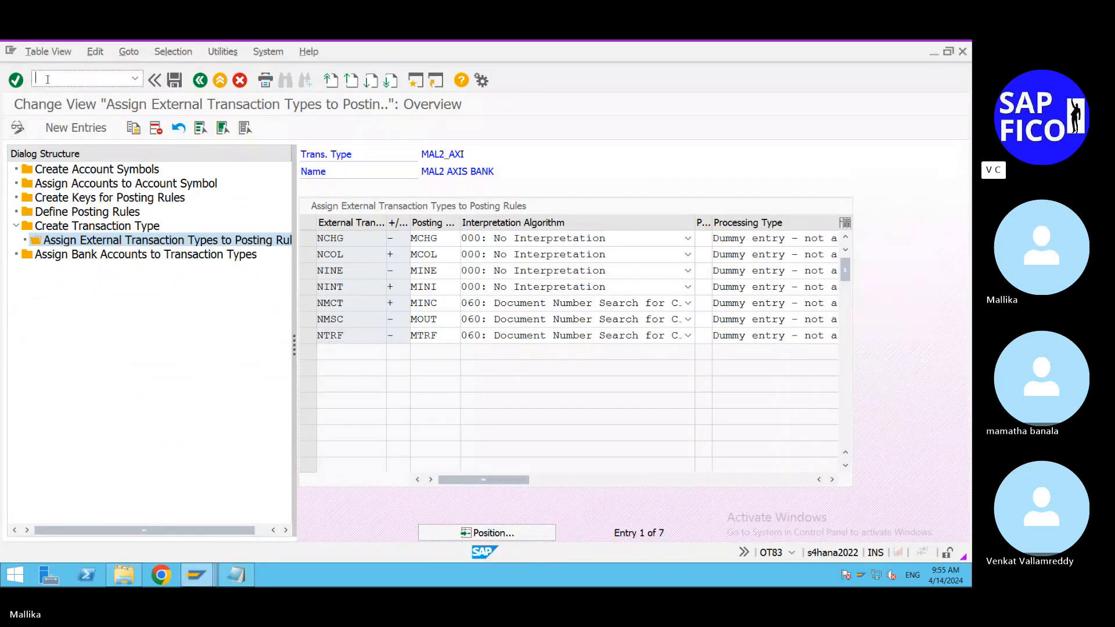
text(/NFB01)
key(Return)
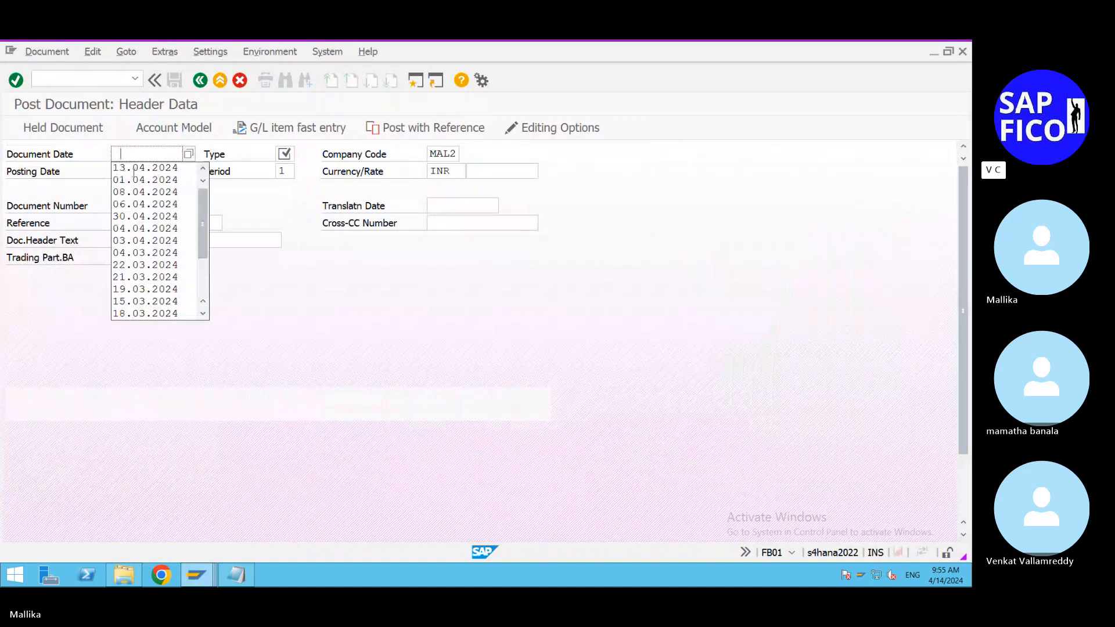
Step: Set the document date to 14.04.2024 and the document type to SA in the document header
click(227, 197)
click(190, 154)
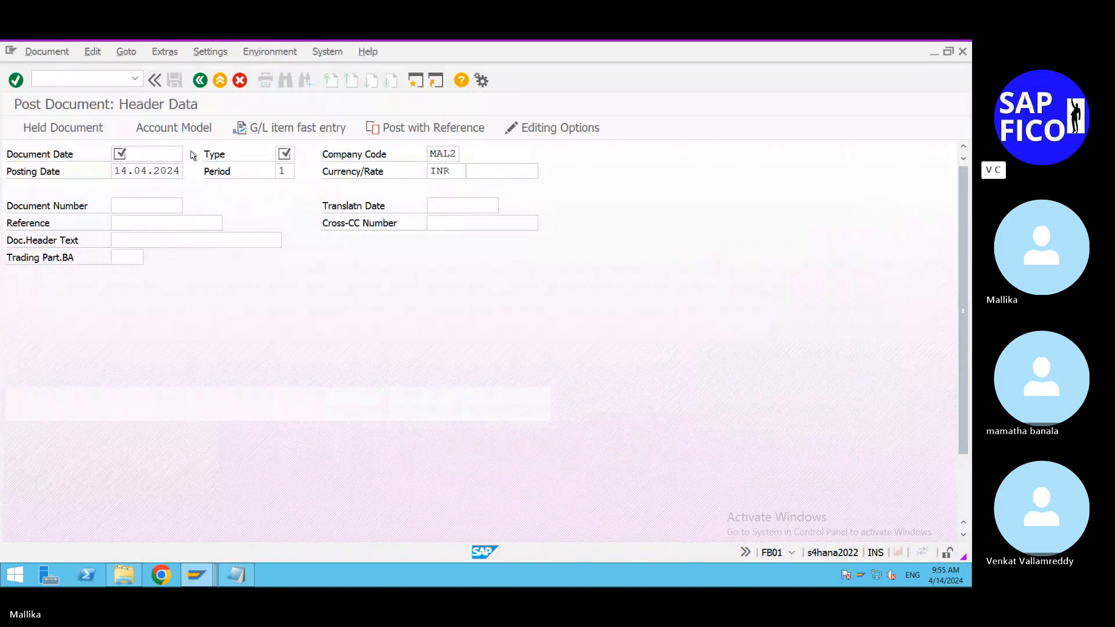
double_click(371, 356)
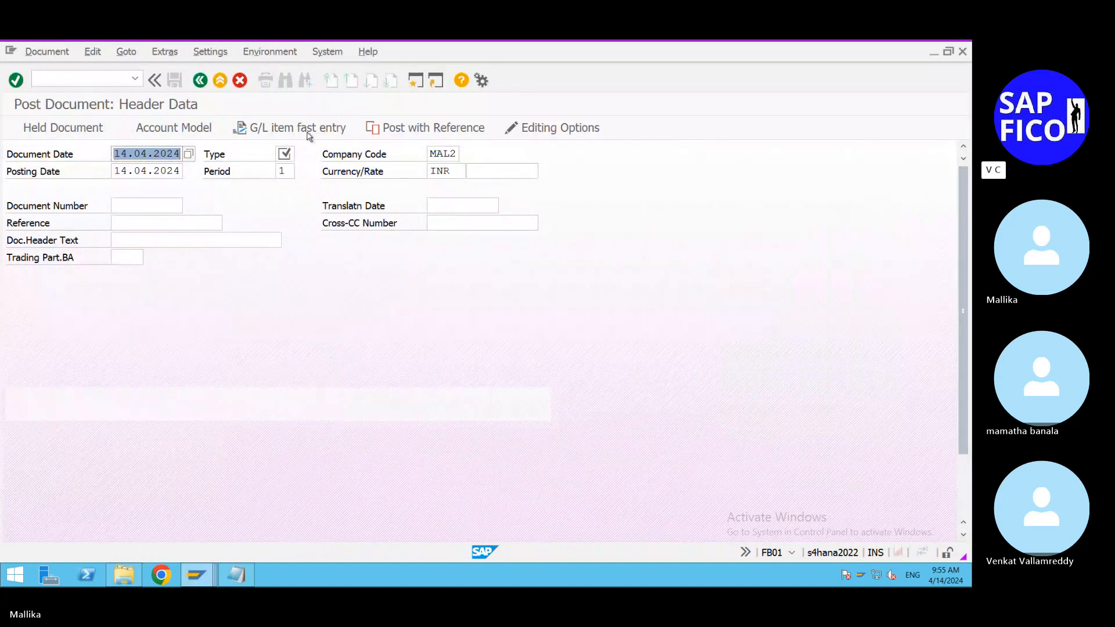
click(284, 154)
text(SA)
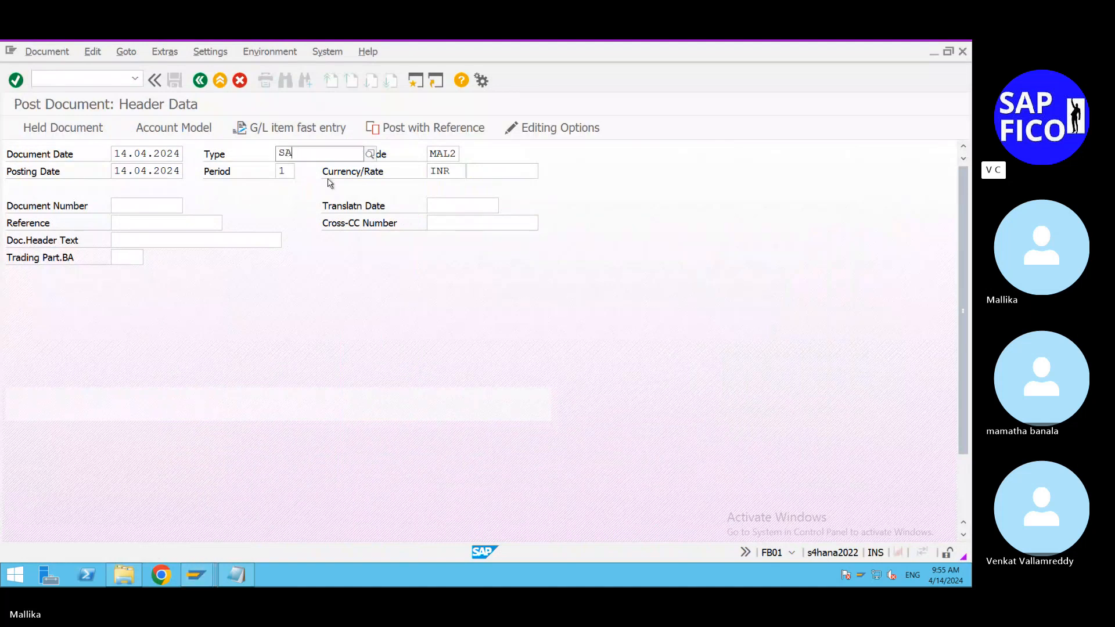
click(306, 183)
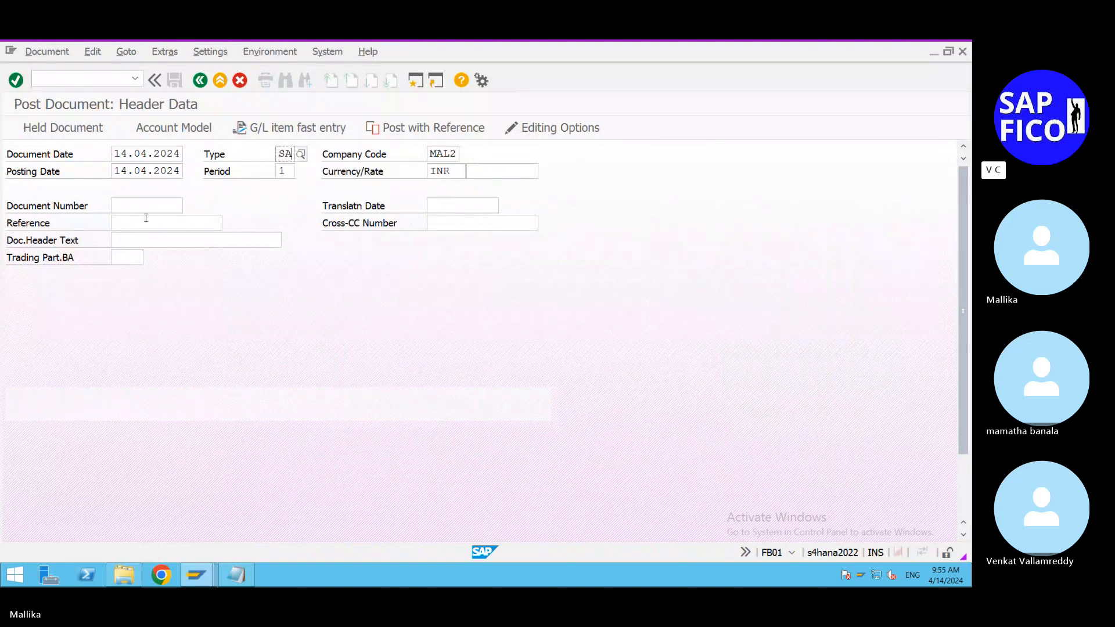
Step: Fill in the document header text with MAIN BANK BALANCE
click(123, 239)
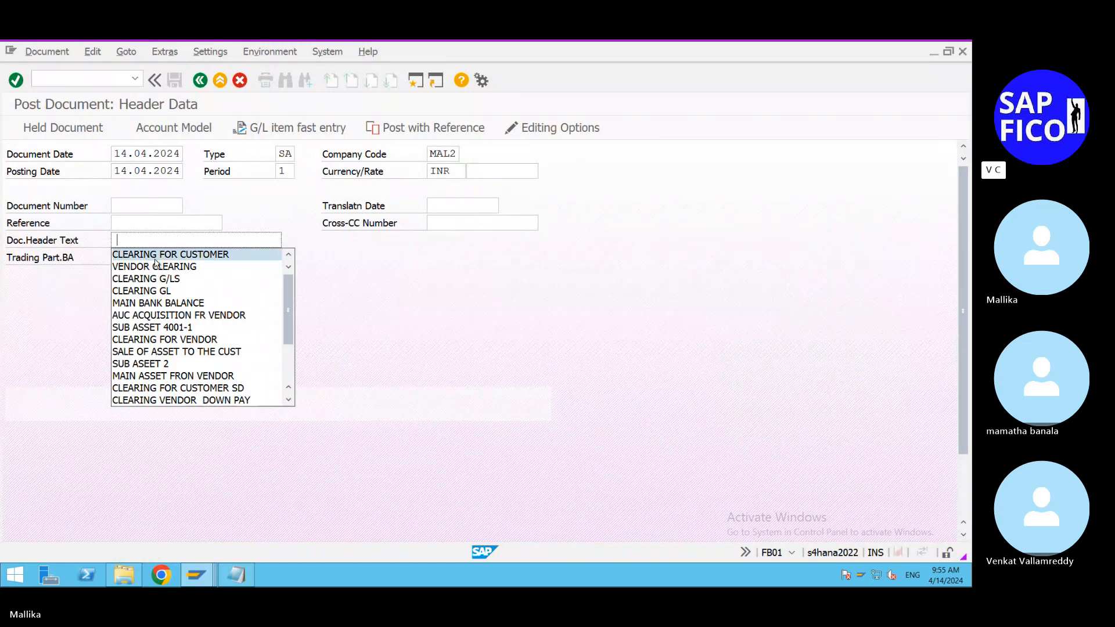
click(116, 240)
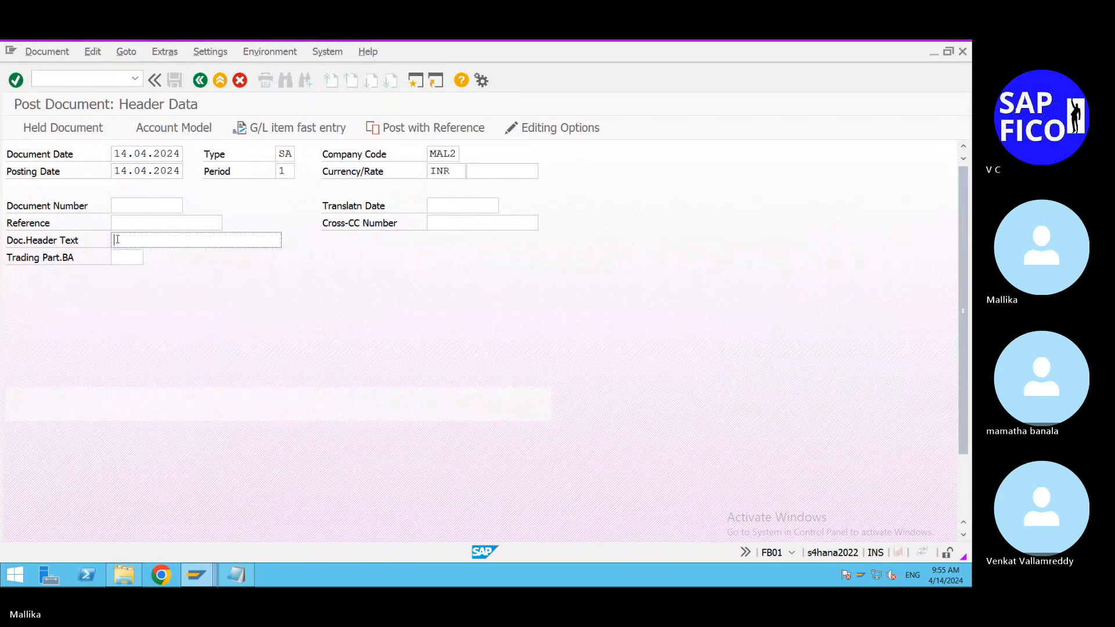
text(MAI)
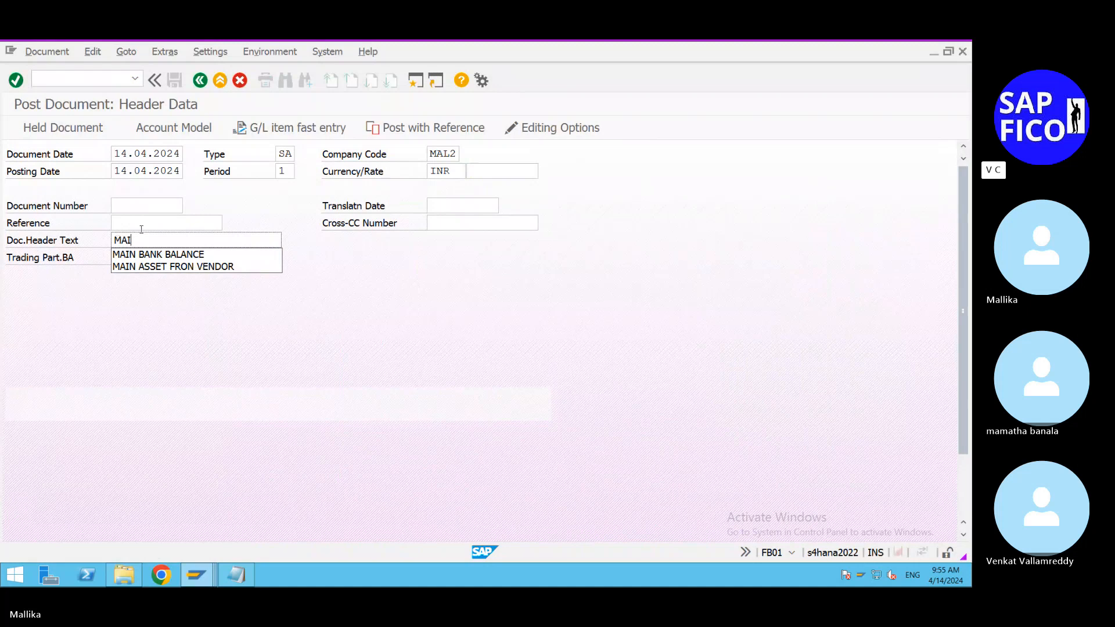
click(203, 253)
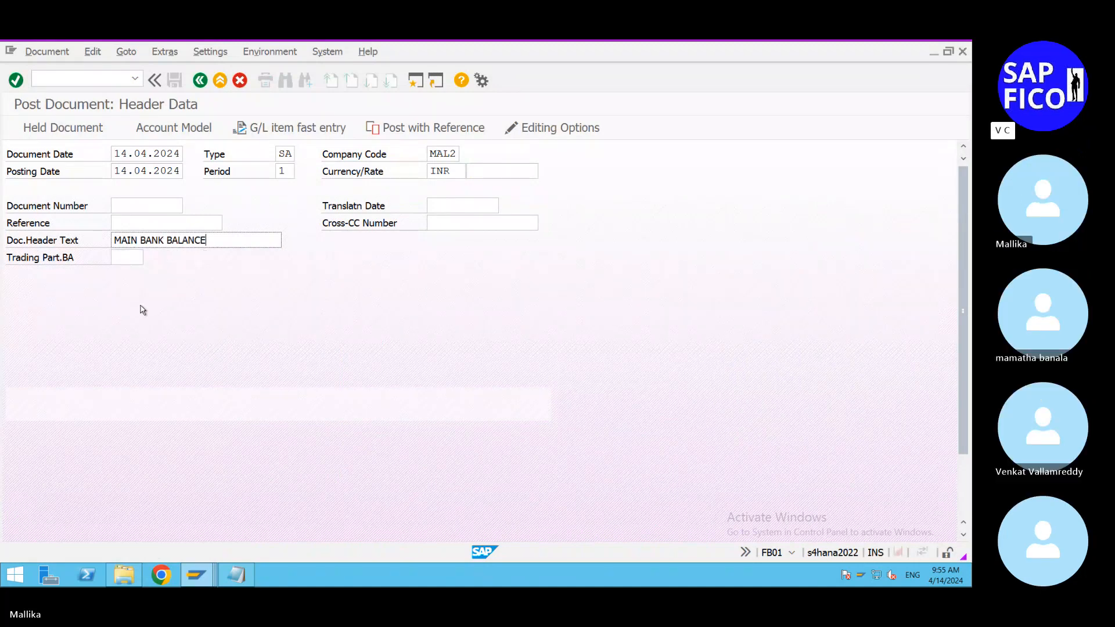
Step: Enter posting key 40 and G/L account 500000 for the first line item, and proceed to its item details
scroll(148, 308, down, 3)
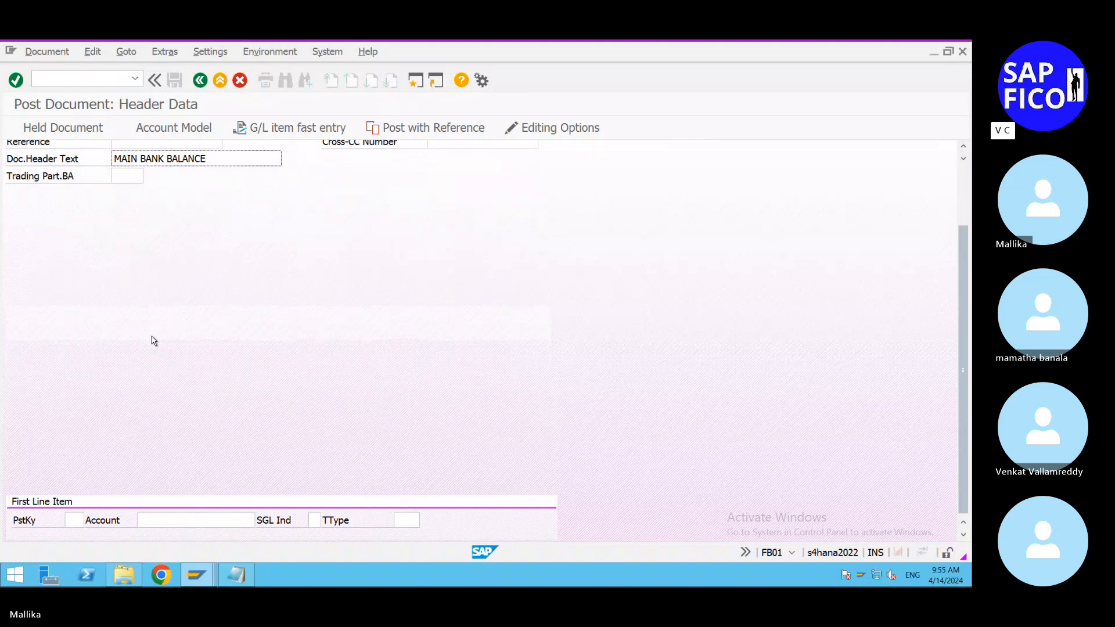
click(74, 521)
text(40)
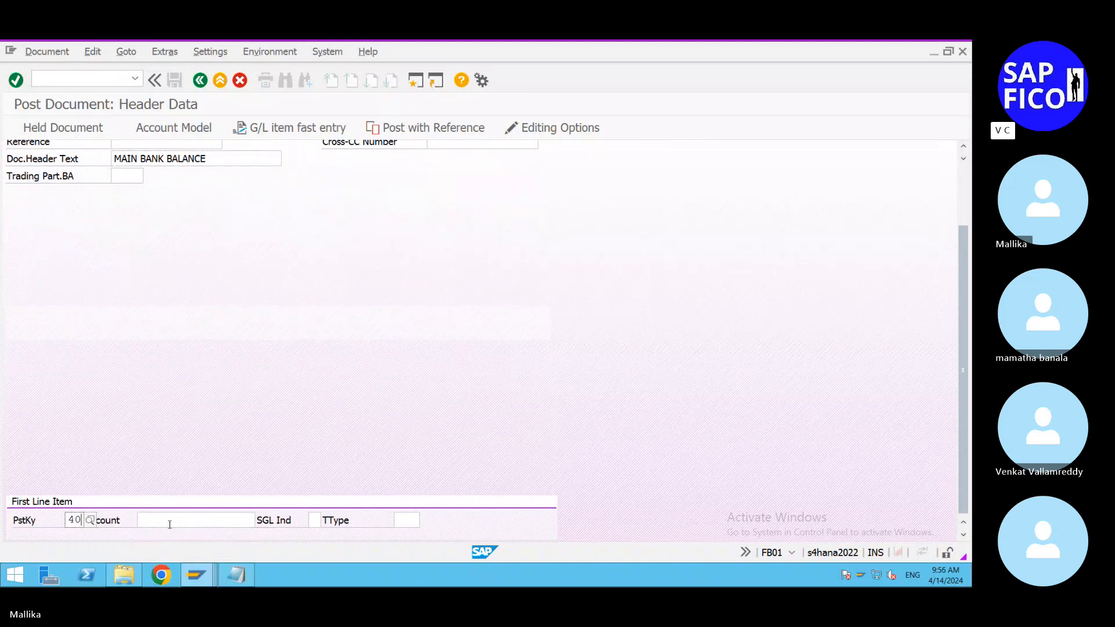
click(170, 524)
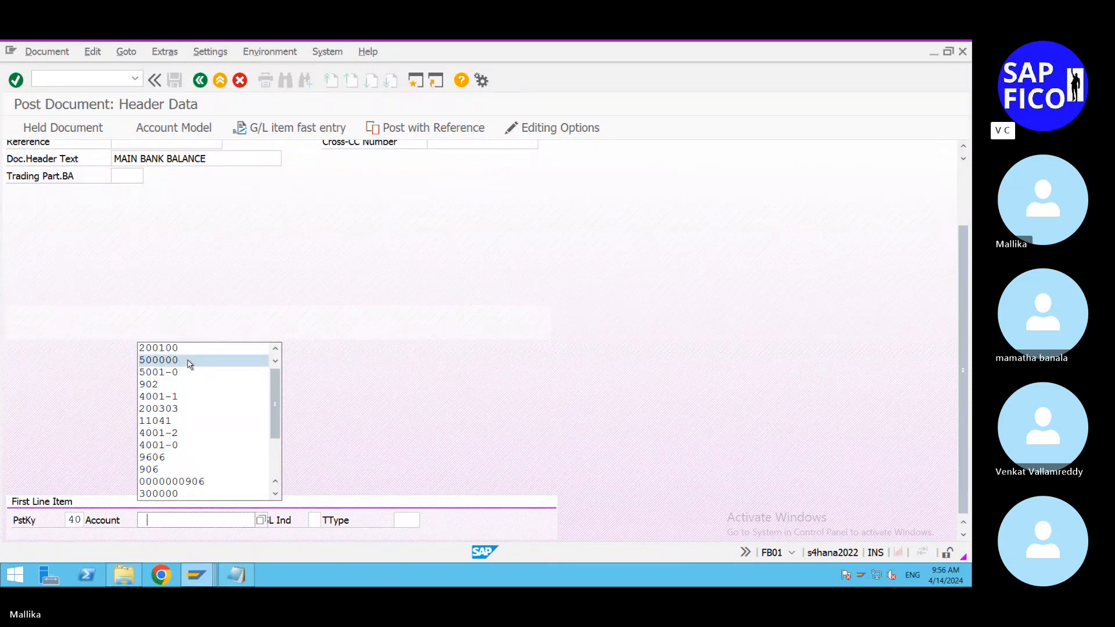
click(189, 362)
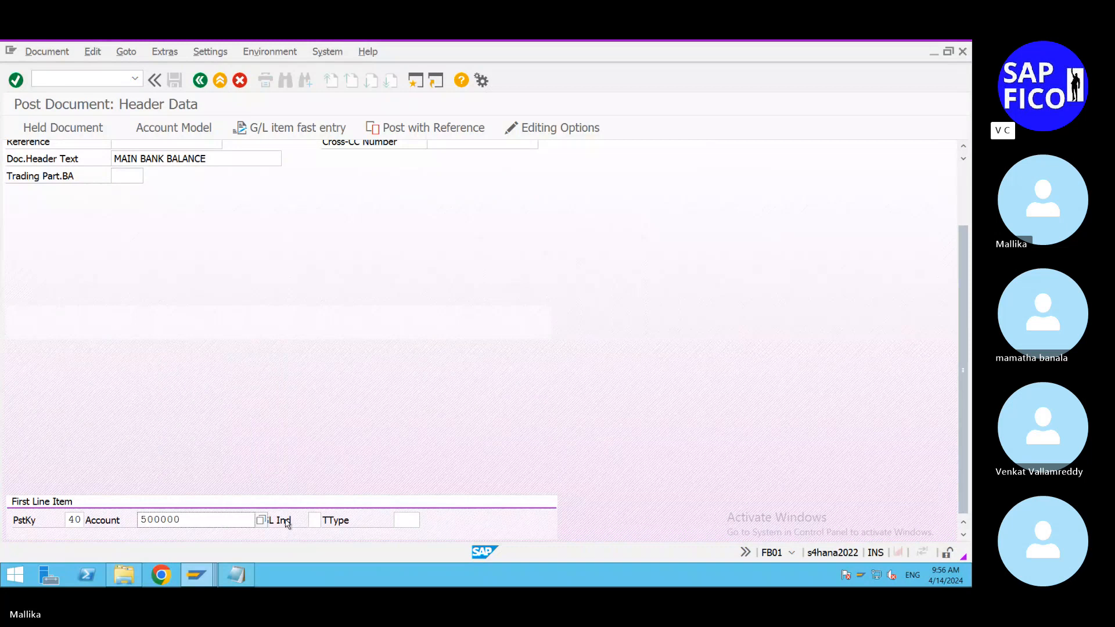
key(Return)
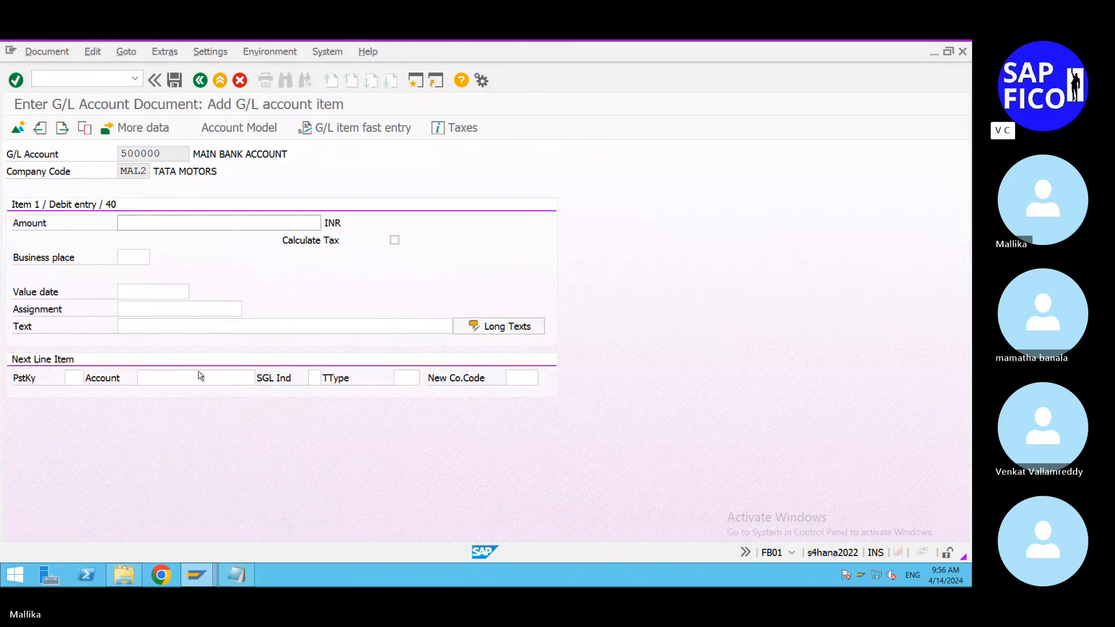
Step: Set the amount of the debit item to 114000 INR
click(140, 221)
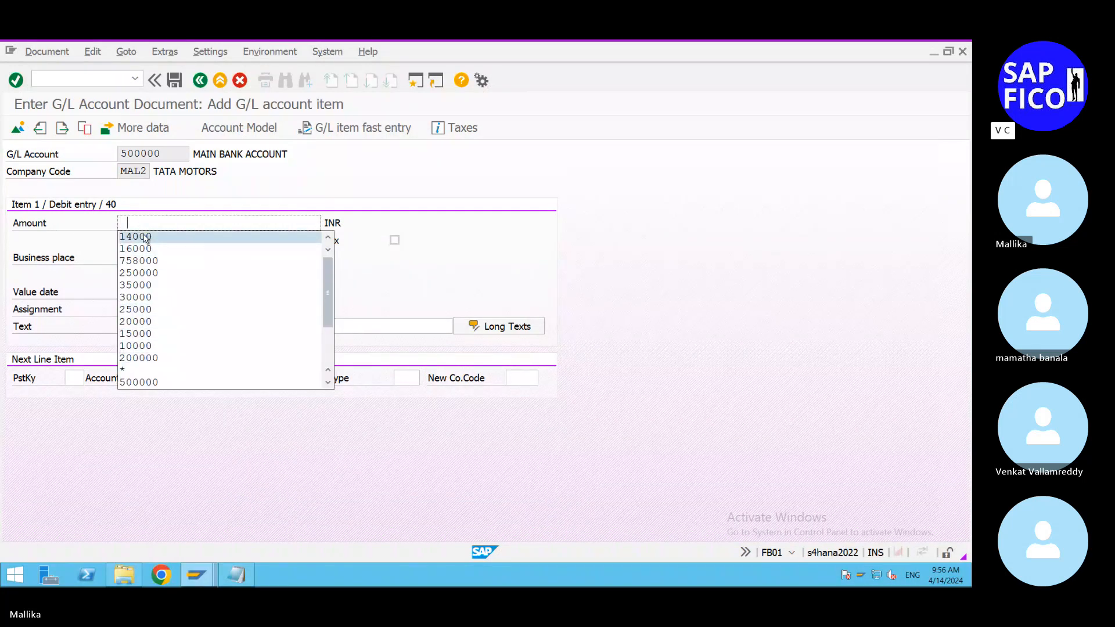
text(50000)
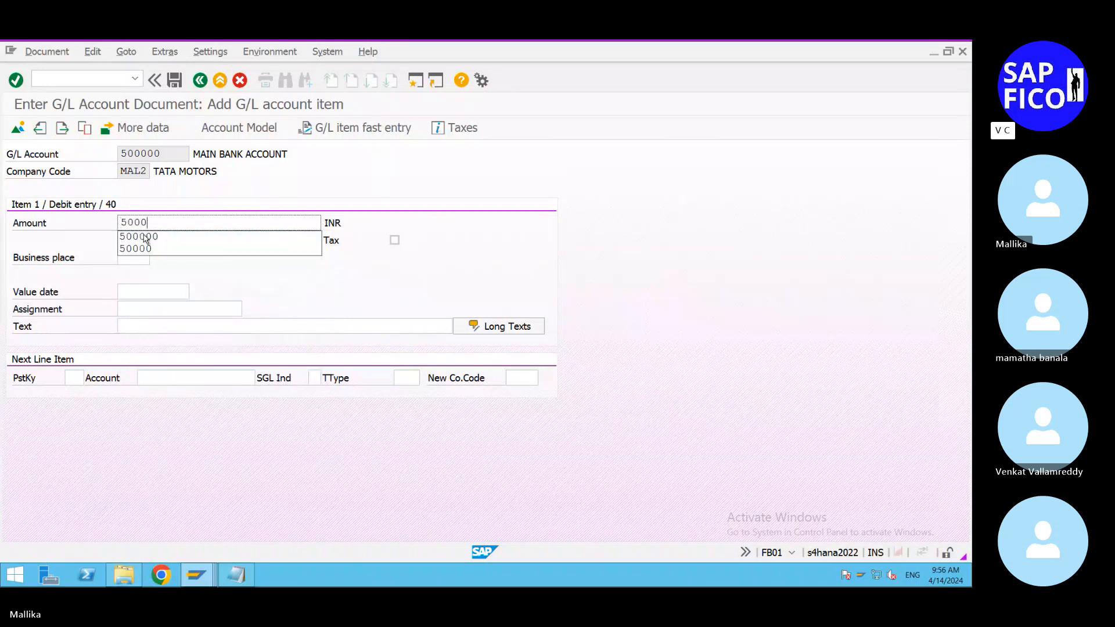
key(BackSpace)
key(BackSpace)
key(BackSpace)
key(BackSpace)
key(BackSpace)
text(114000)
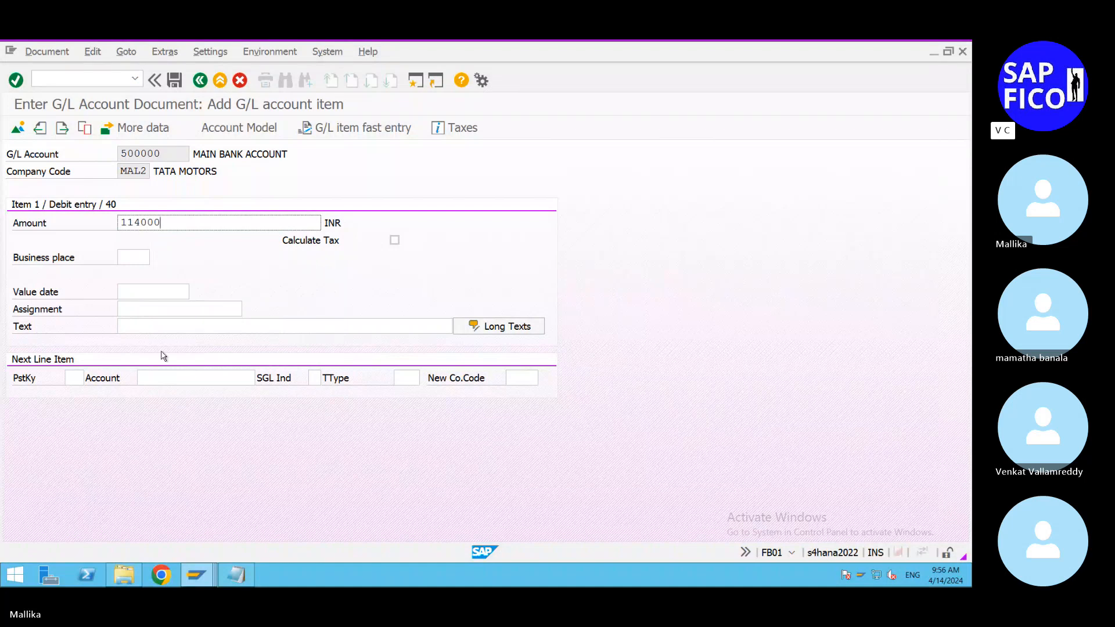
Step: Set the text of the debit line item to MAIN BANK BALANCE
click(134, 327)
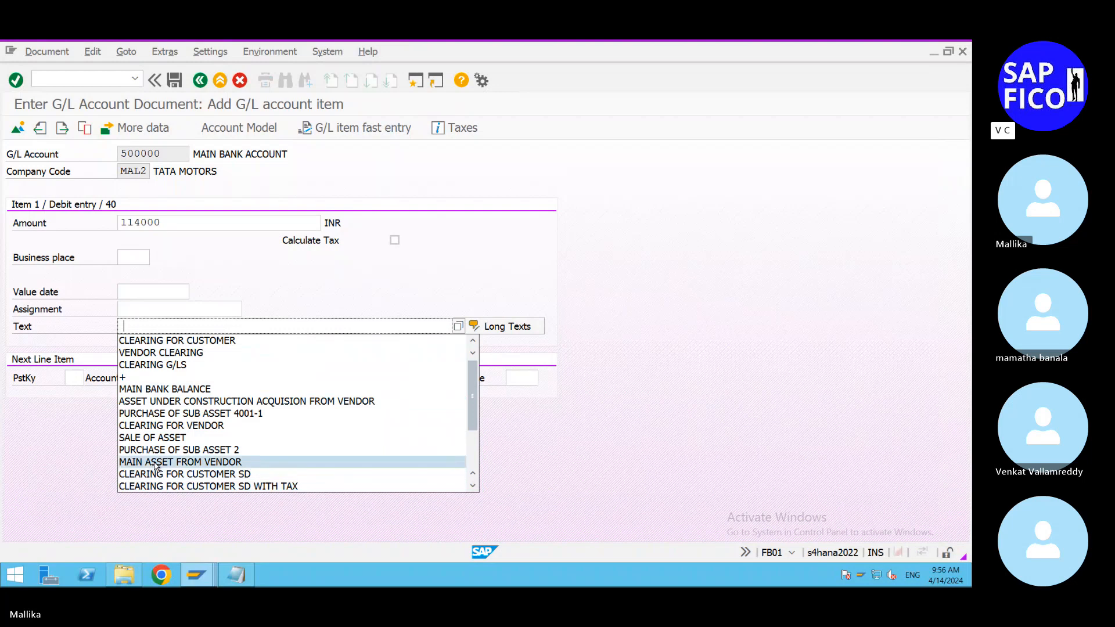
click(120, 326)
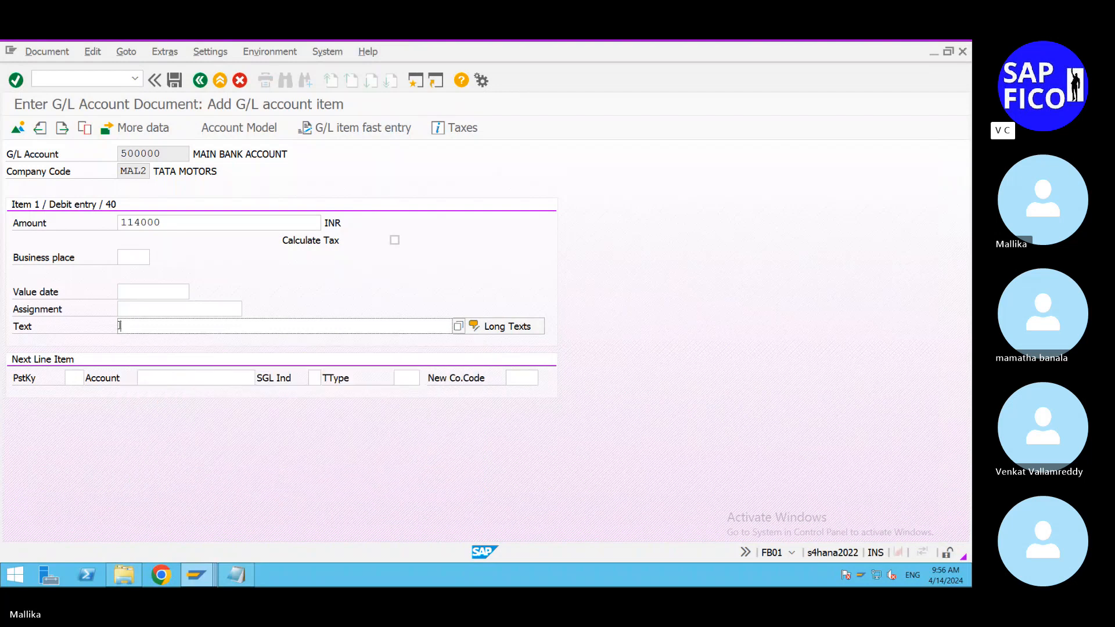
text(MAIN)
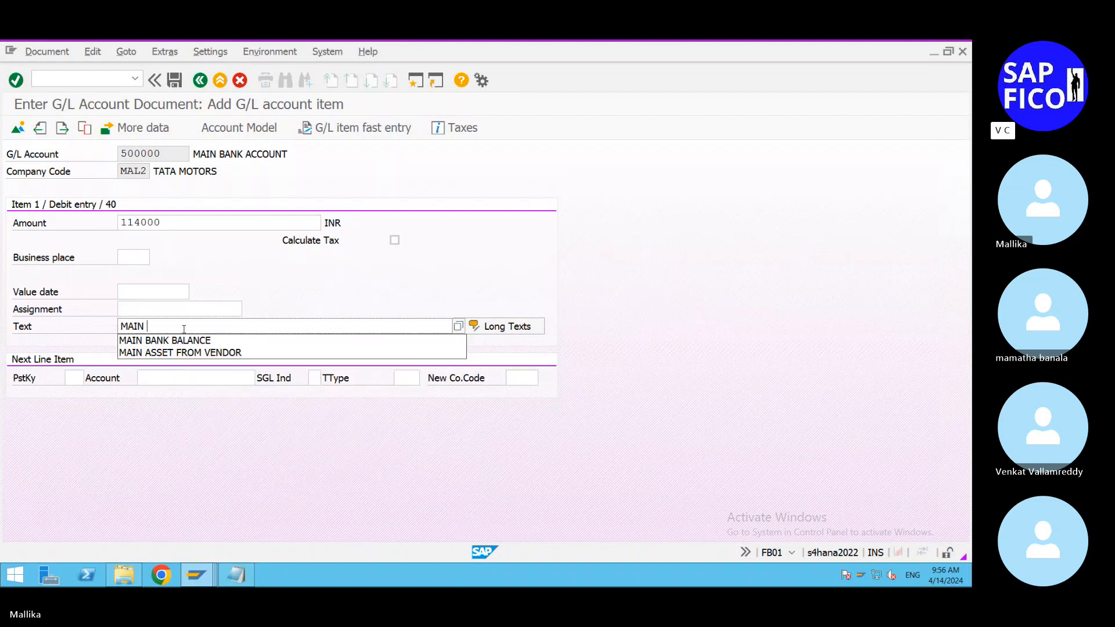
click(157, 341)
Step: Enter posting key 50 and the ICICI BANK A/C G/L account 200100 for the next line item, and proceed to its details
click(75, 378)
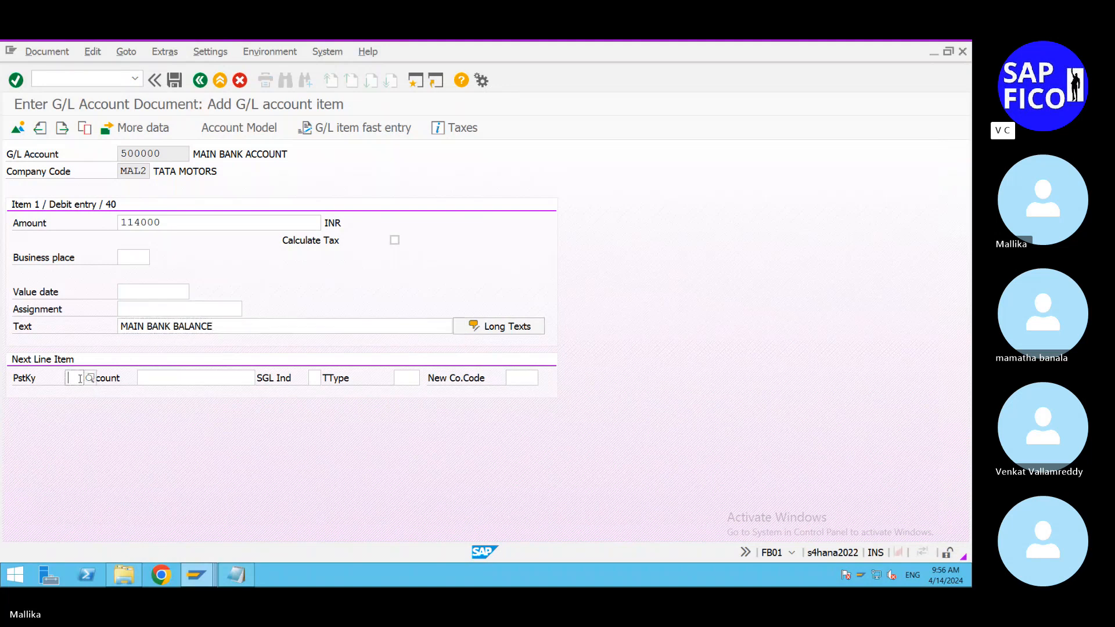
text(50)
click(92, 405)
click(169, 377)
key(F4)
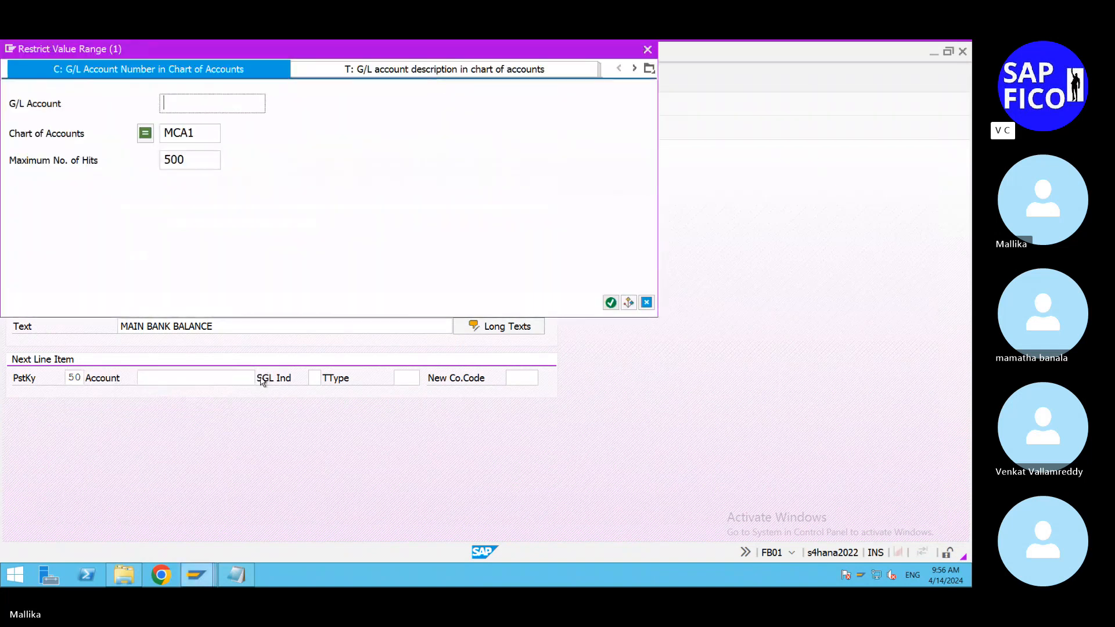
click(609, 302)
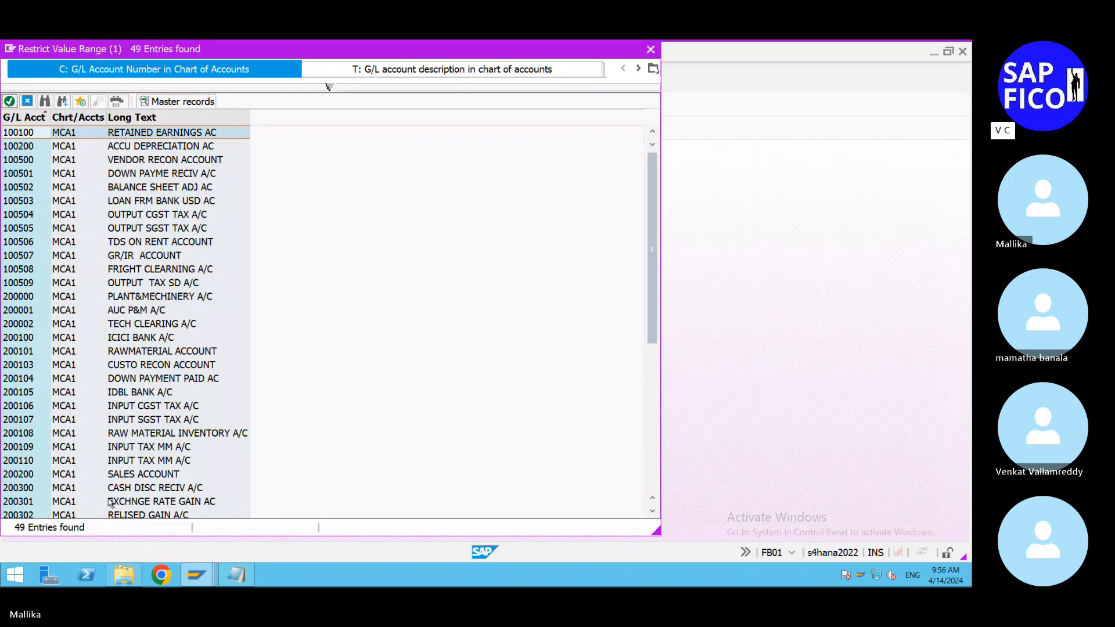
scroll(113, 500, down, 8)
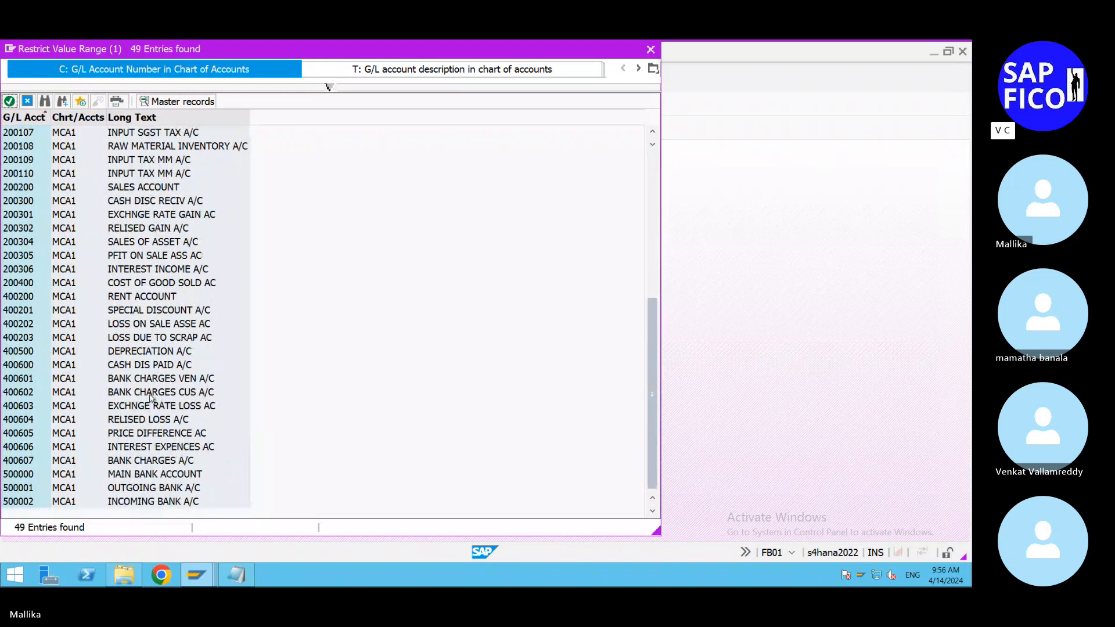
scroll(159, 289, up, 2)
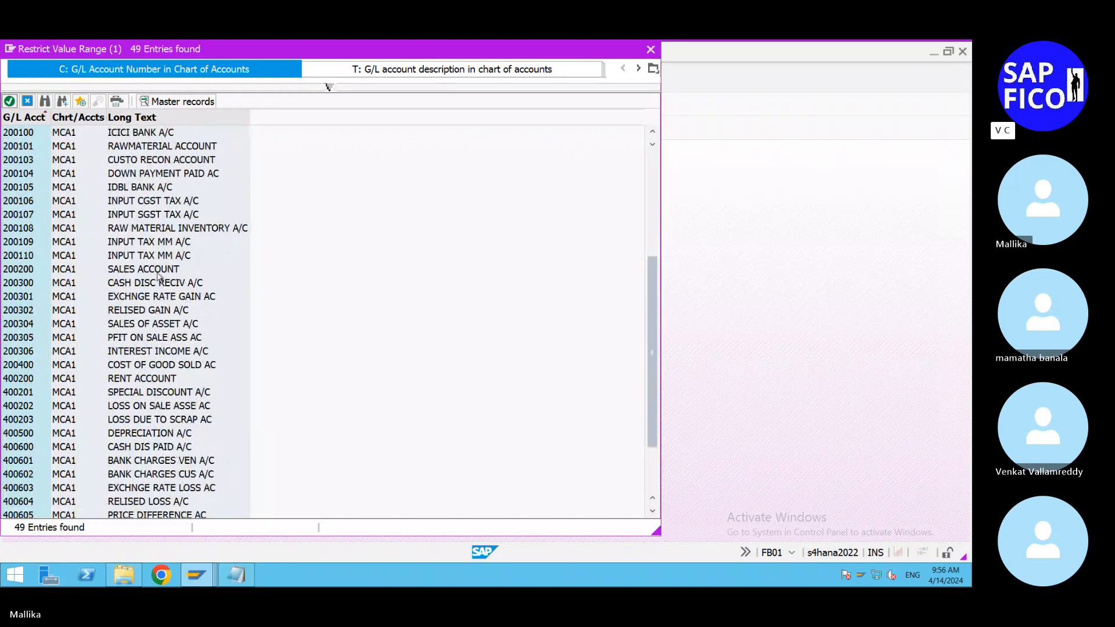
click(152, 137)
double_click(151, 136)
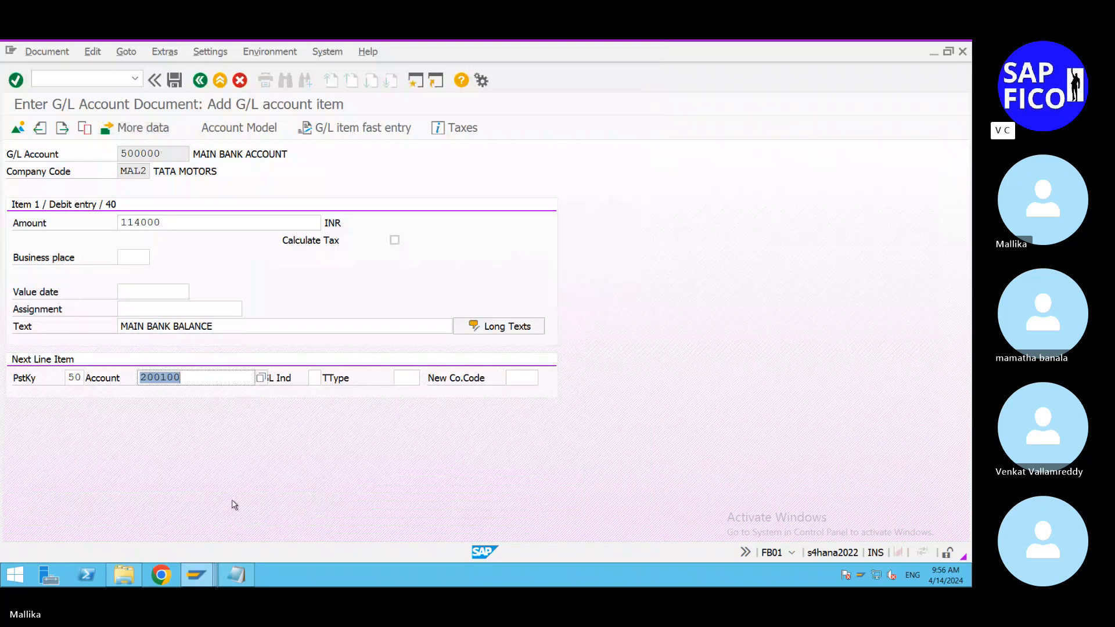
key(Return)
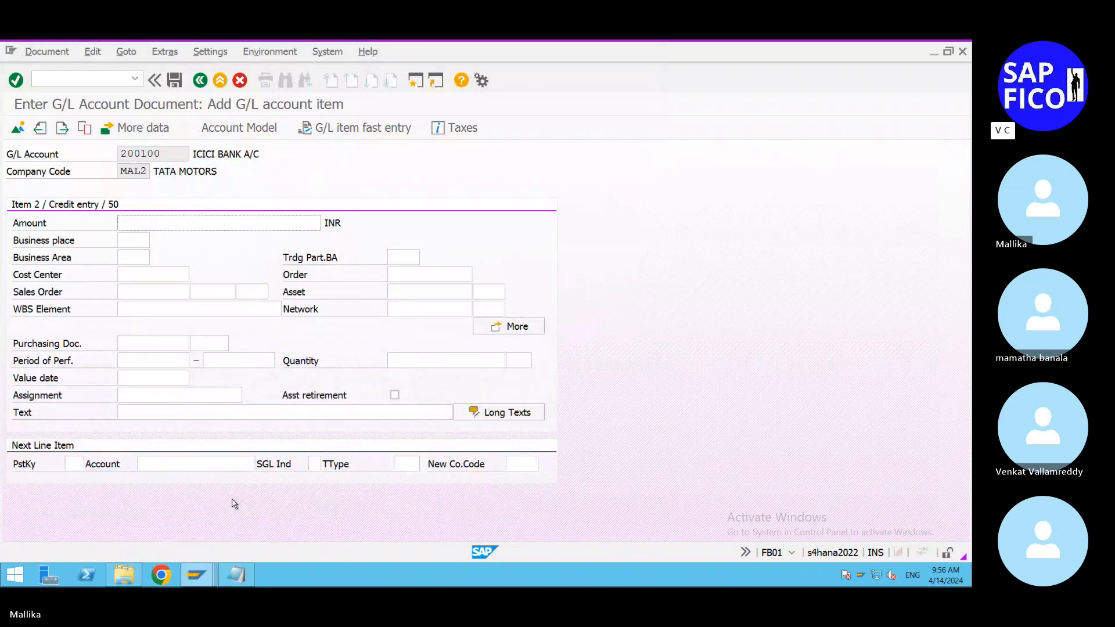
Step: Fill the credit item with amount * and text +, and post the document
click(129, 219)
text(*)
click(130, 413)
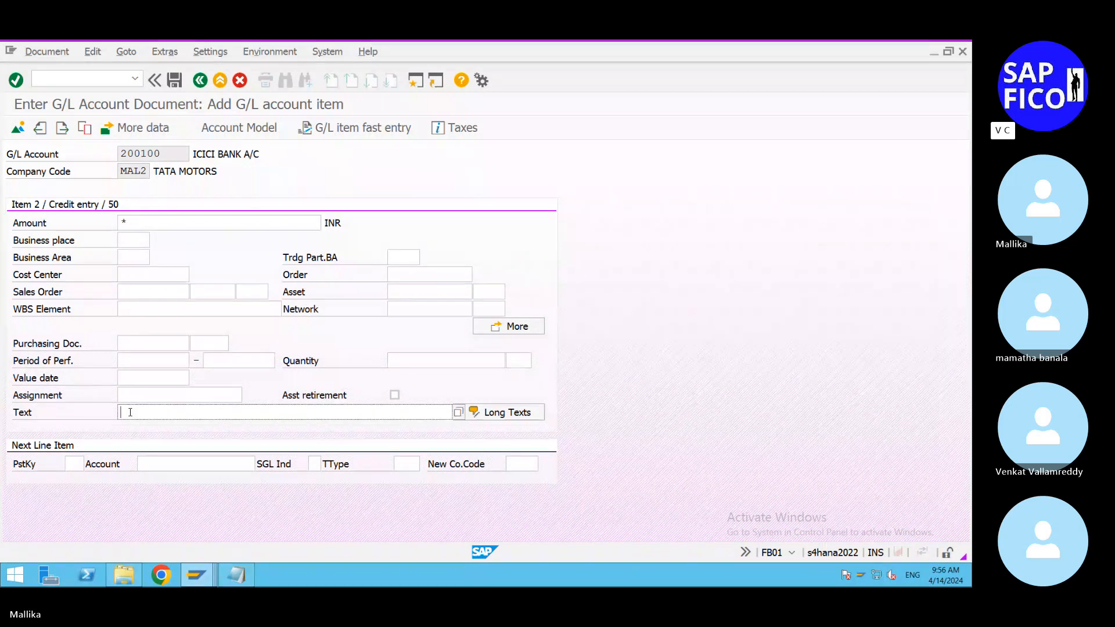
text(+)
key(Return)
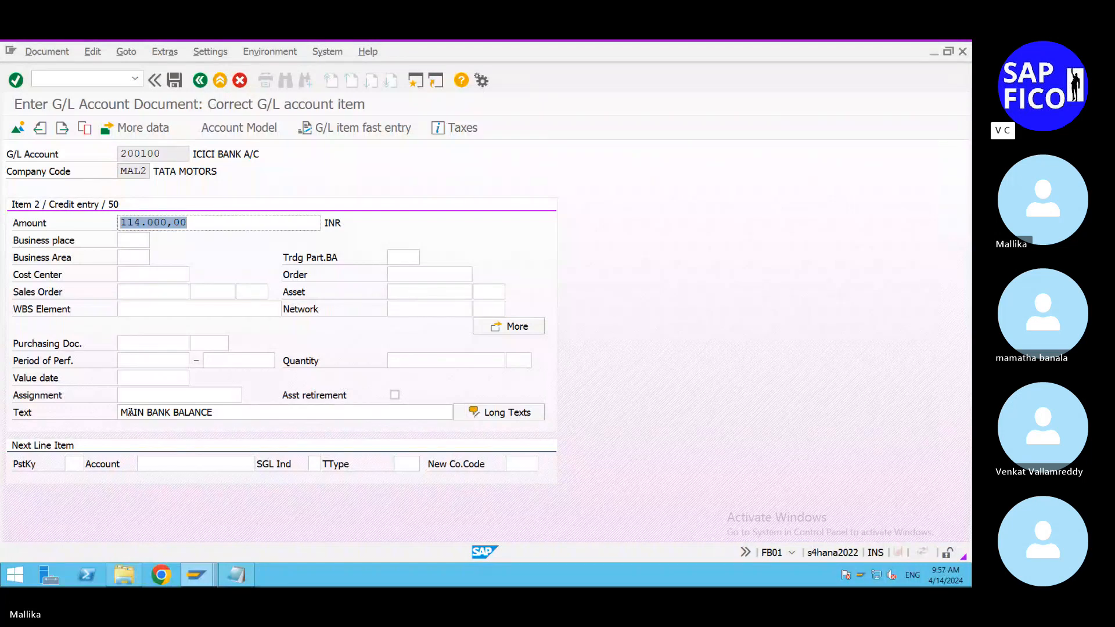
click(175, 81)
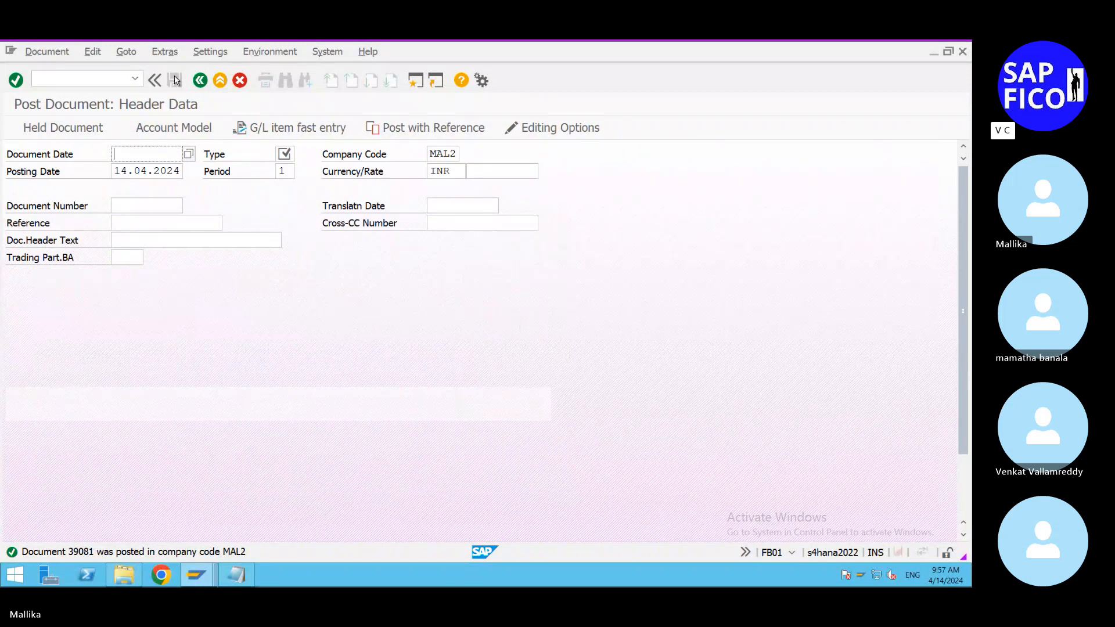
Step: Switch to the G/L line item display of account 500000, refresh the list and examine its last items and balance
click(196, 575)
click(341, 517)
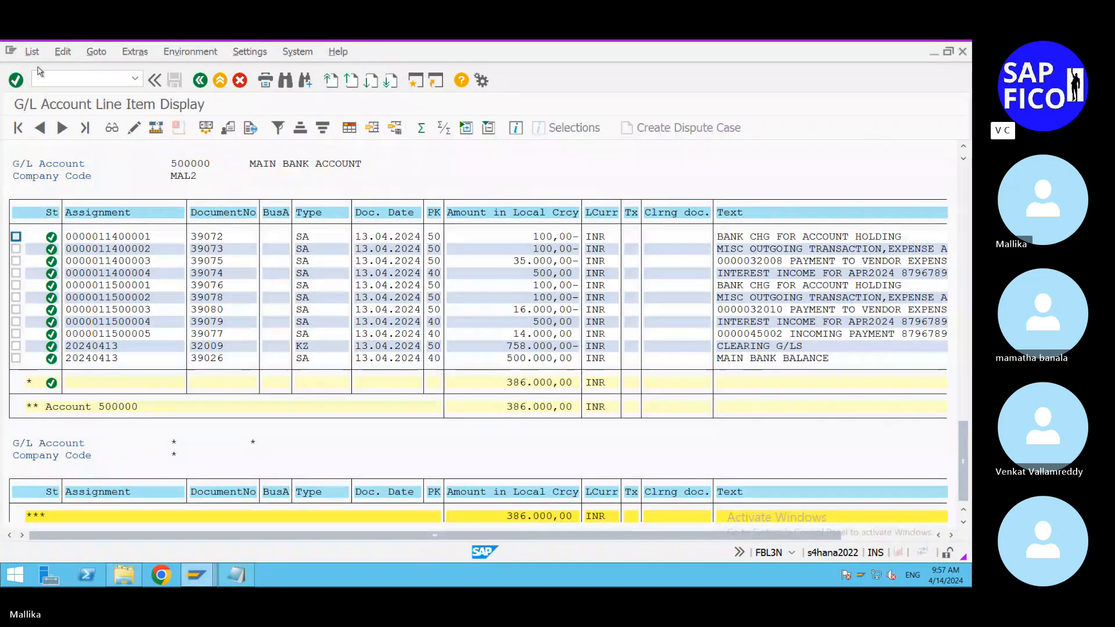
click(32, 52)
click(45, 87)
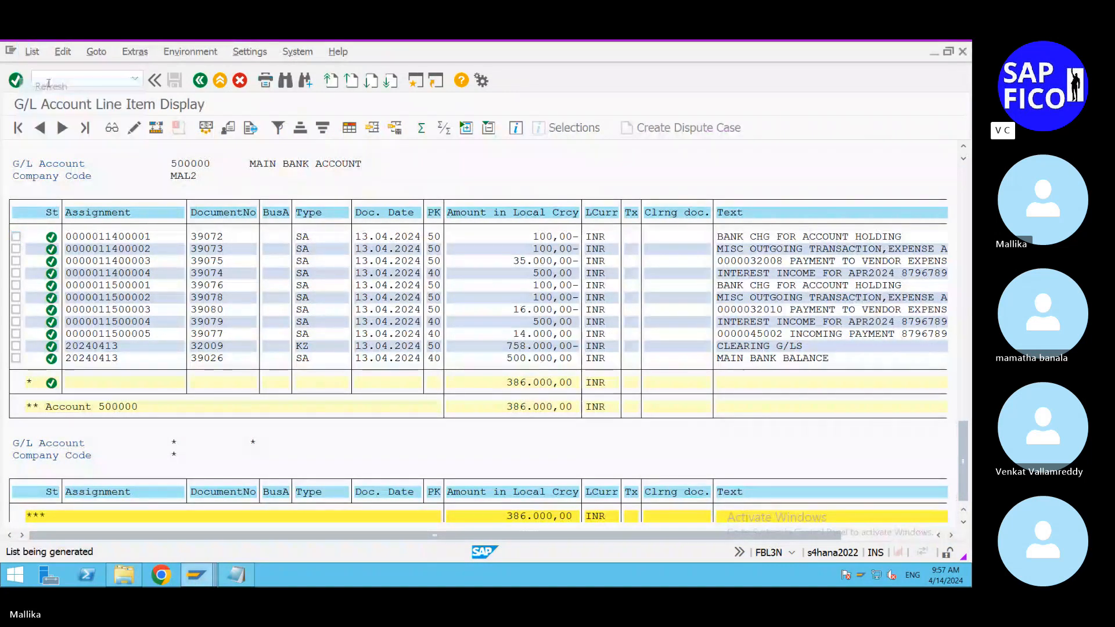
drag(963, 209, 963, 460)
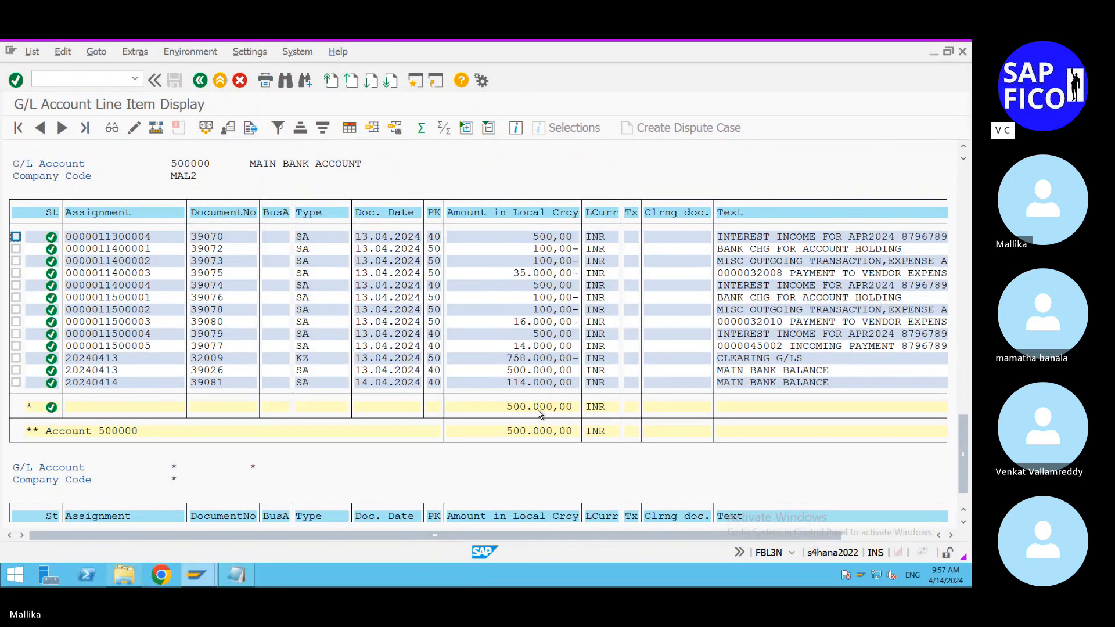
Step: Switch to the EBS 2 statement in Notepad and set the :60F: opening balance amount to 500000
click(243, 582)
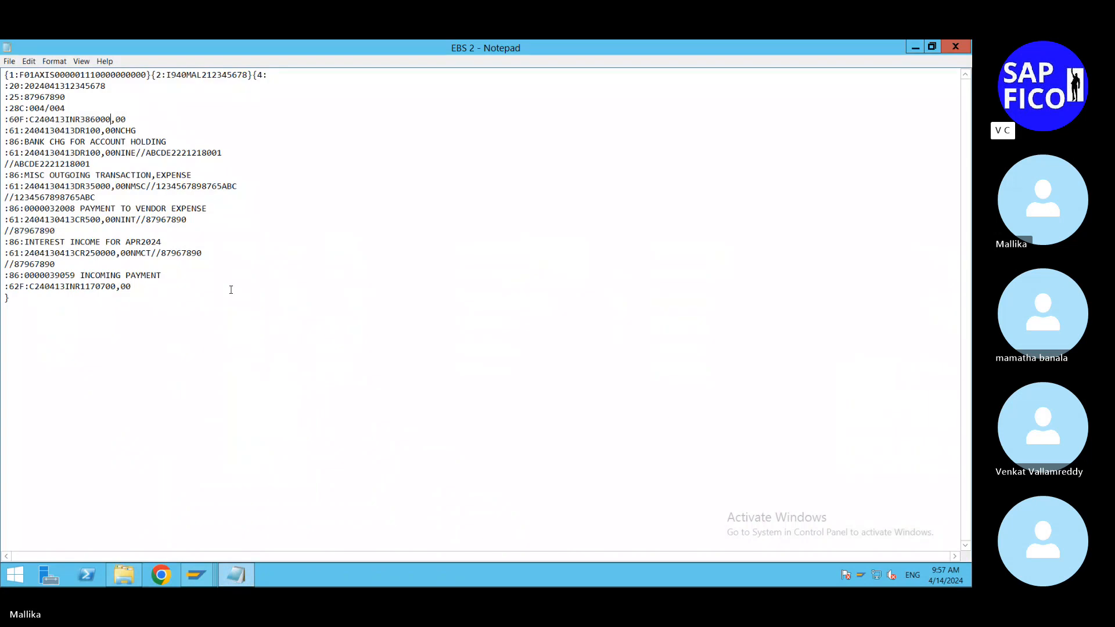
key(BackSpace)
key(BackSpace)
key(BackSpace)
key(BackSpace)
key(BackSpace)
key(BackSpace)
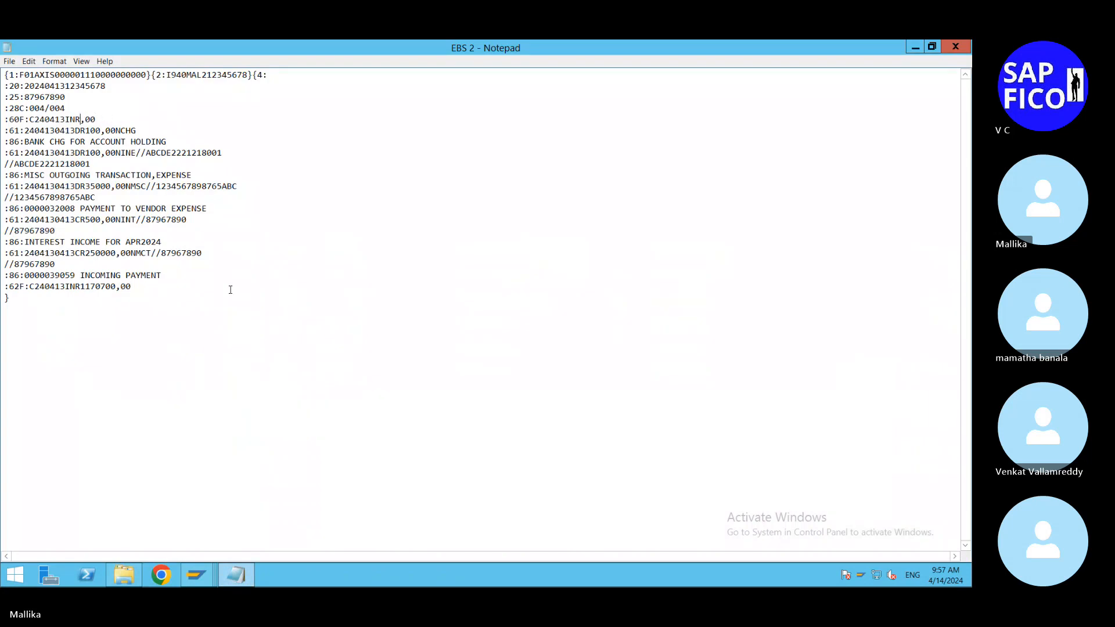
text(500000)
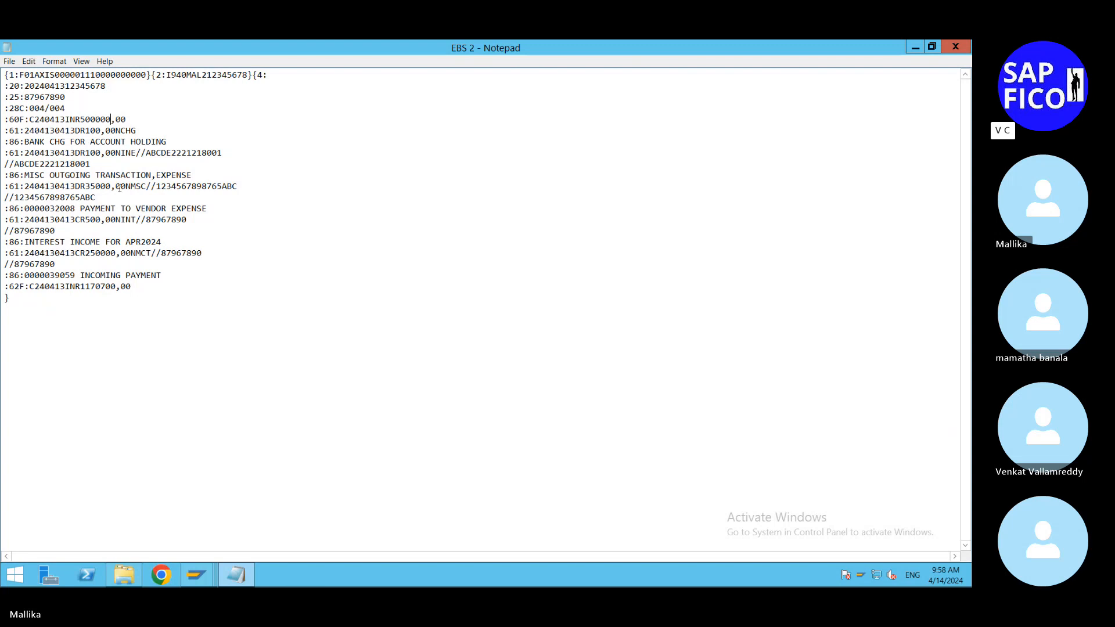
click(55, 153)
key(BackSpace)
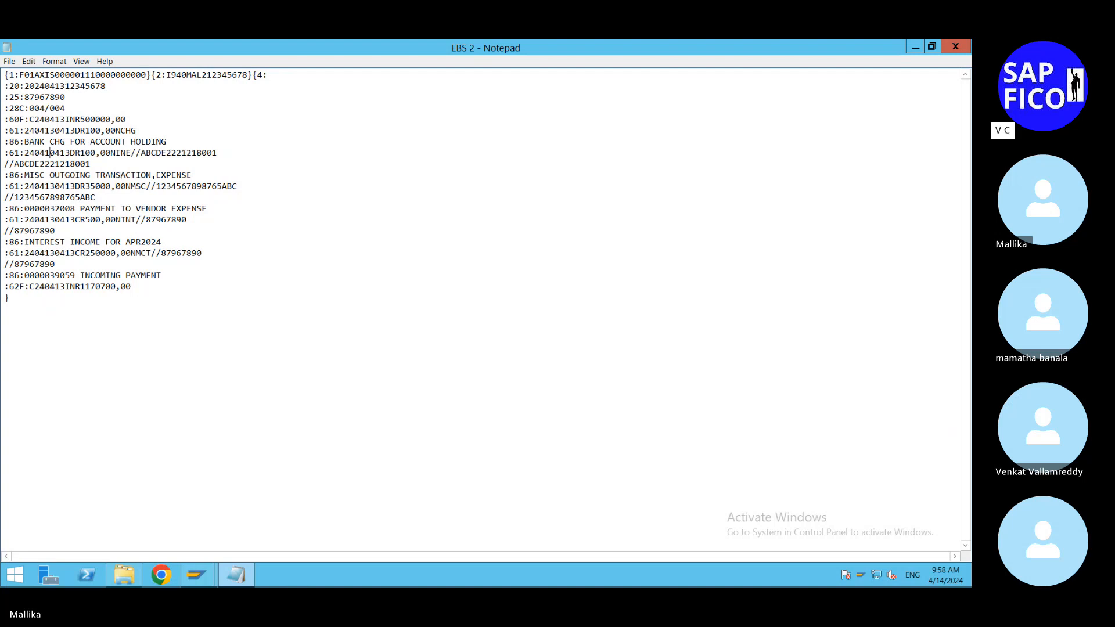
text(4)
key(BackSpace)
text(3)
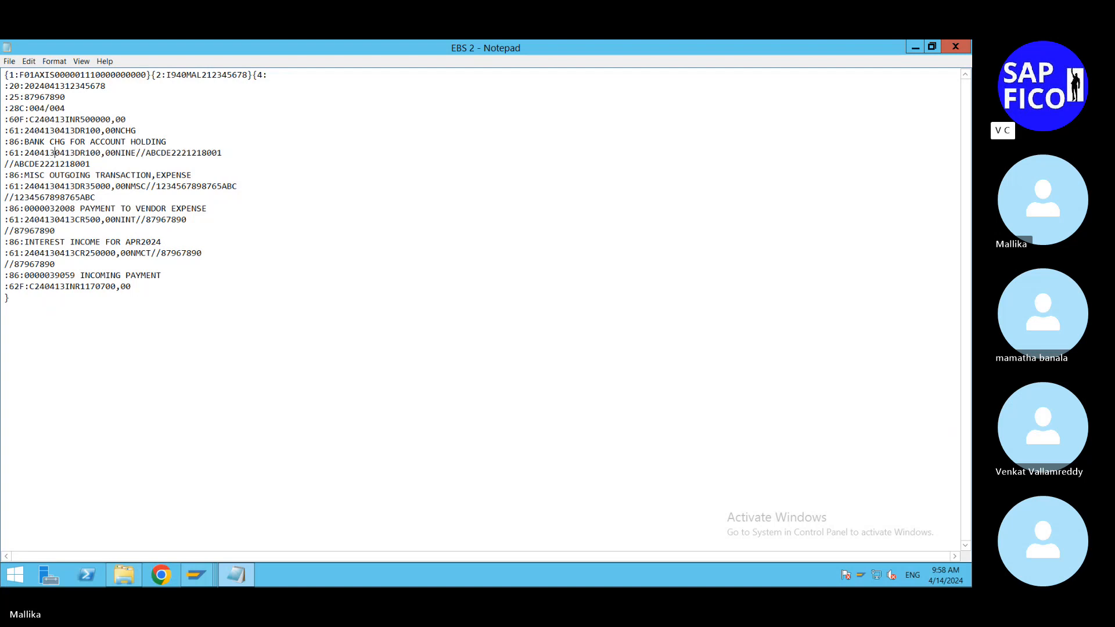
click(66, 119)
key(BackSpace)
text(4)
click(76, 130)
key(BackSpace)
text(4)
key(BackSpace)
text(4)
key(BackSpace)
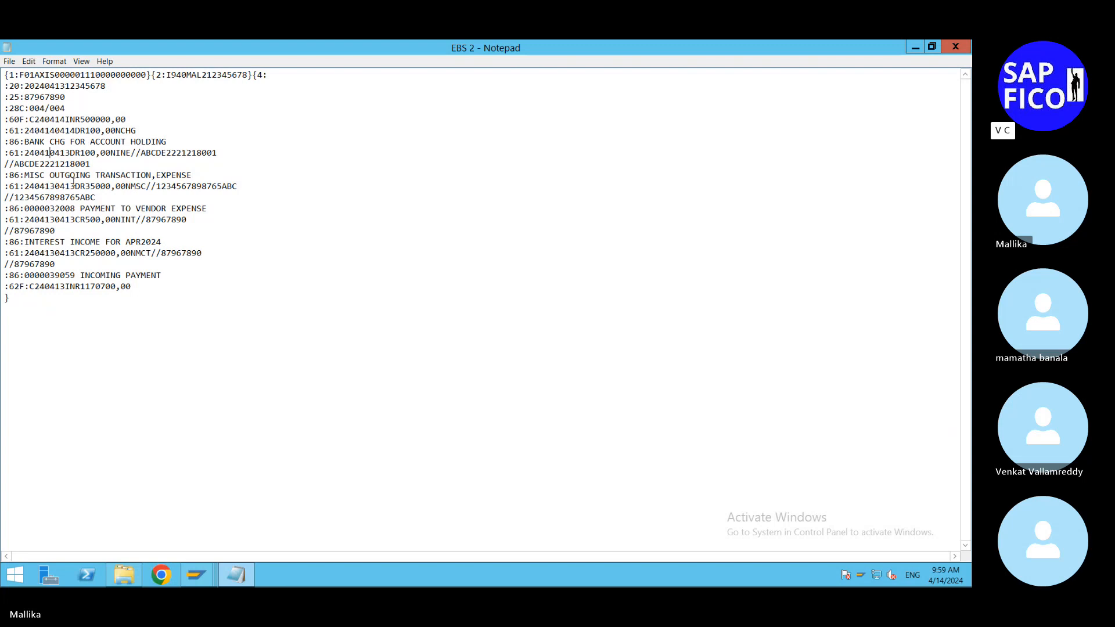
text(41)
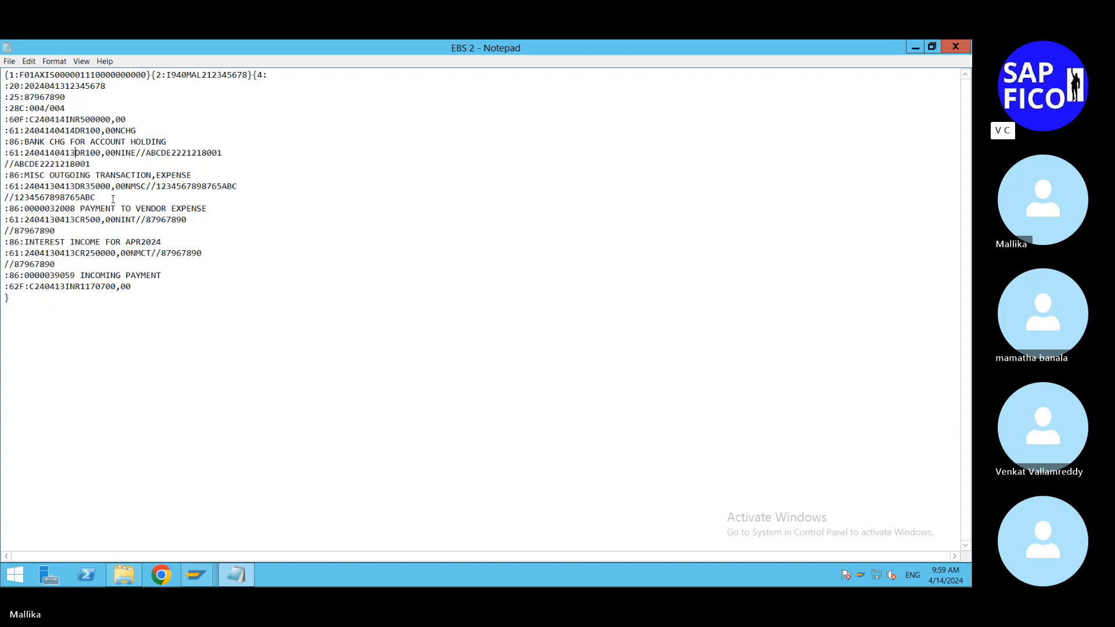
key(BackSpace)
text(4)
click(230, 152)
click(55, 187)
key(BackSpace)
text(4)
key(BackSpace)
text(4)
Step: Switch to the document posting session in SAP and start transaction FB60 for a vendor invoice
click(208, 582)
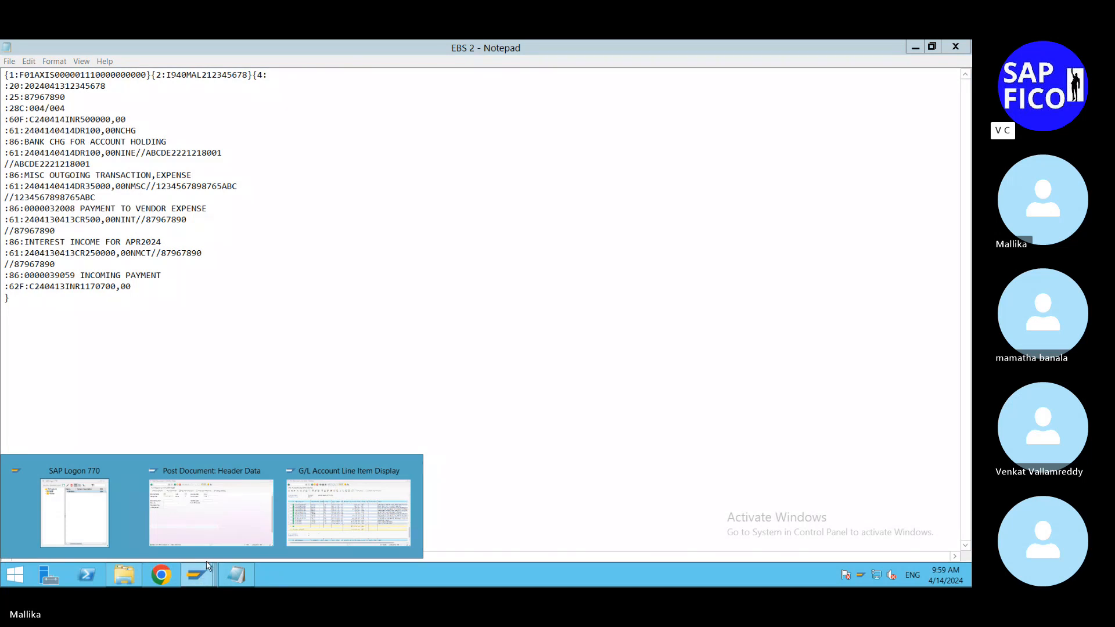
click(208, 564)
click(57, 79)
text(/NFB60)
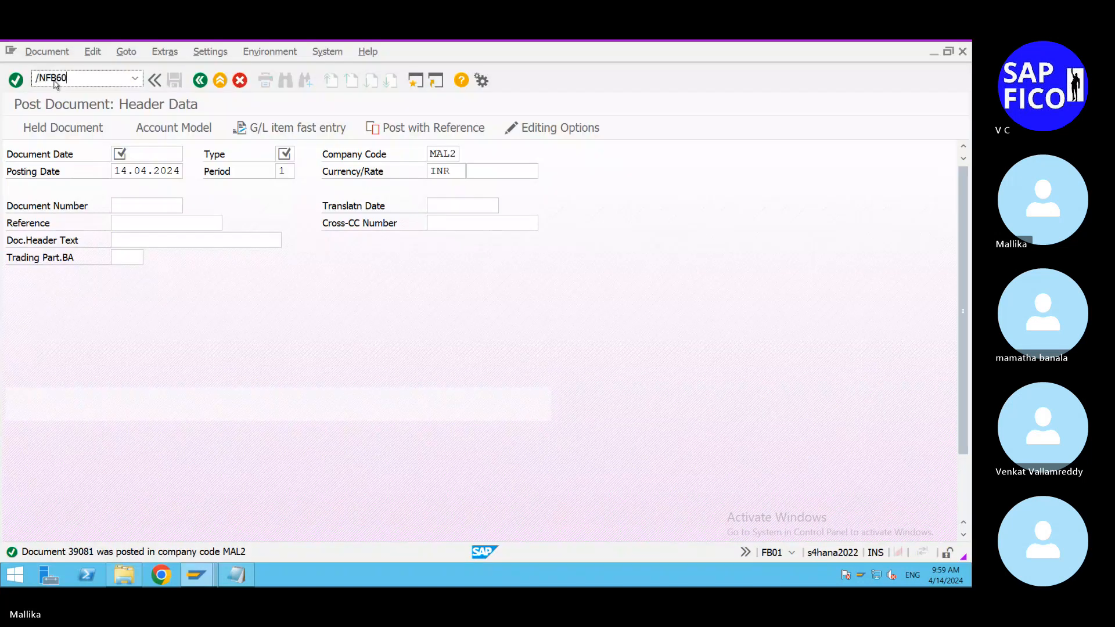
key(Return)
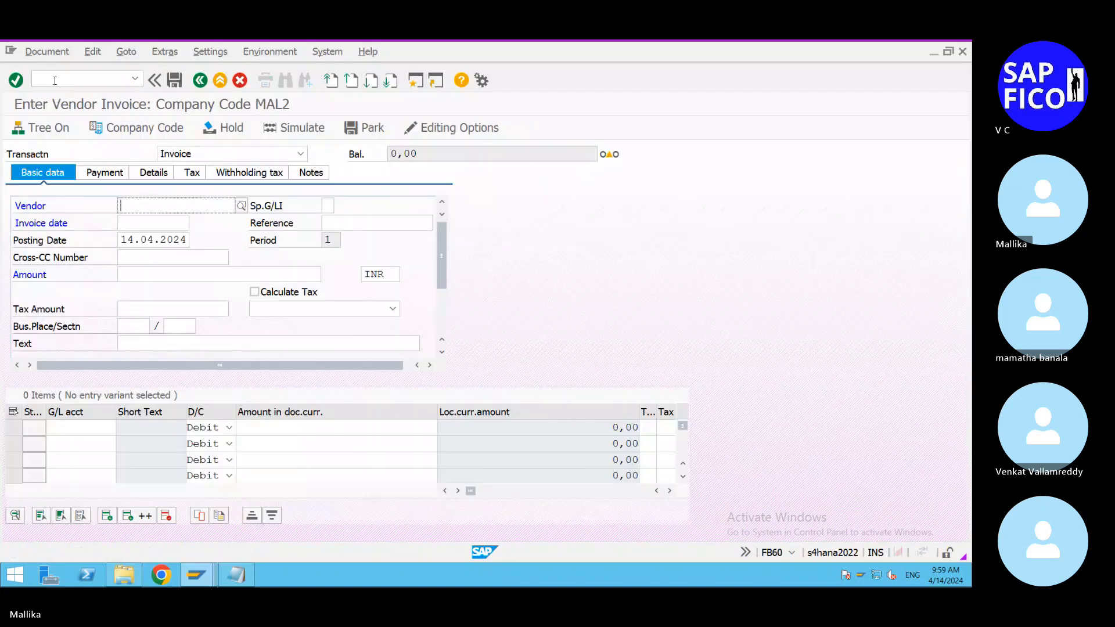
Step: Set the invoice's vendor to 2 and the invoice date to 14.04.2024
click(235, 206)
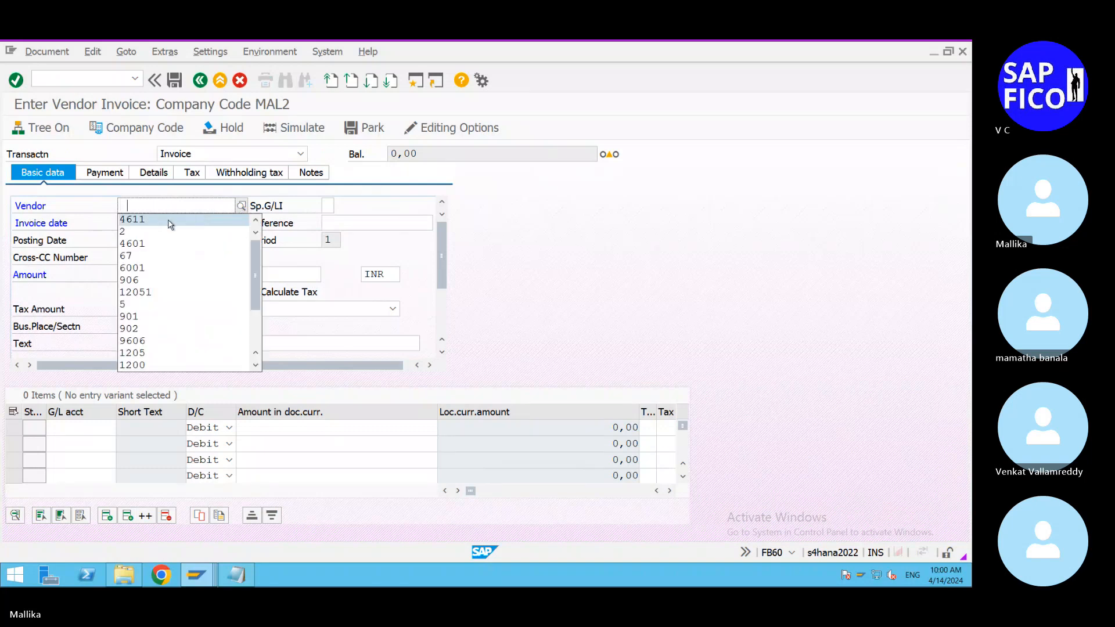
click(151, 232)
click(135, 225)
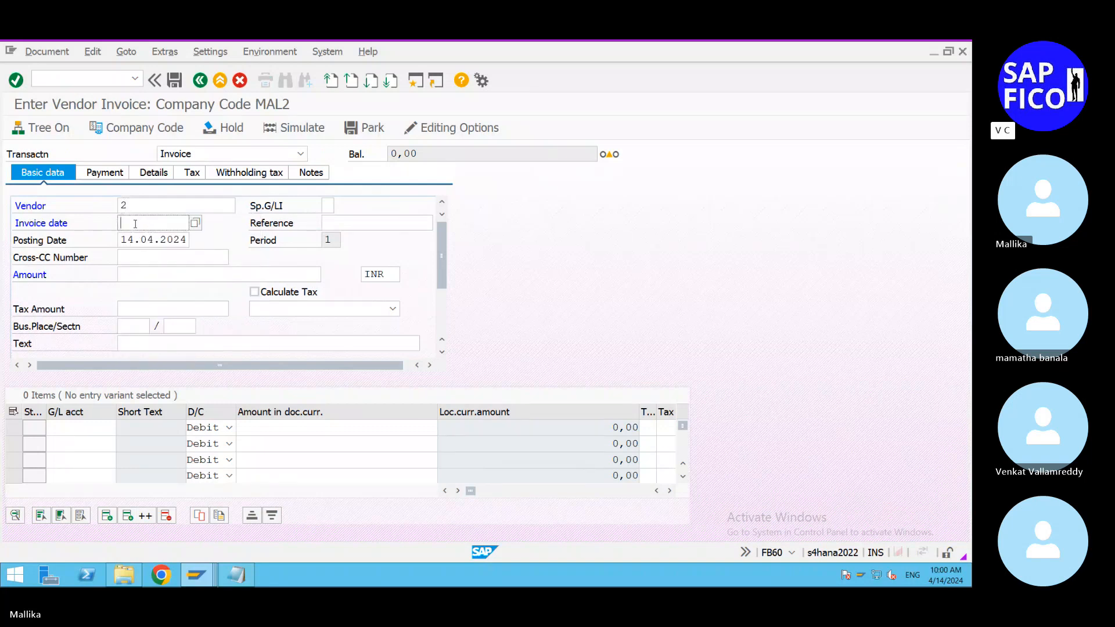
click(195, 223)
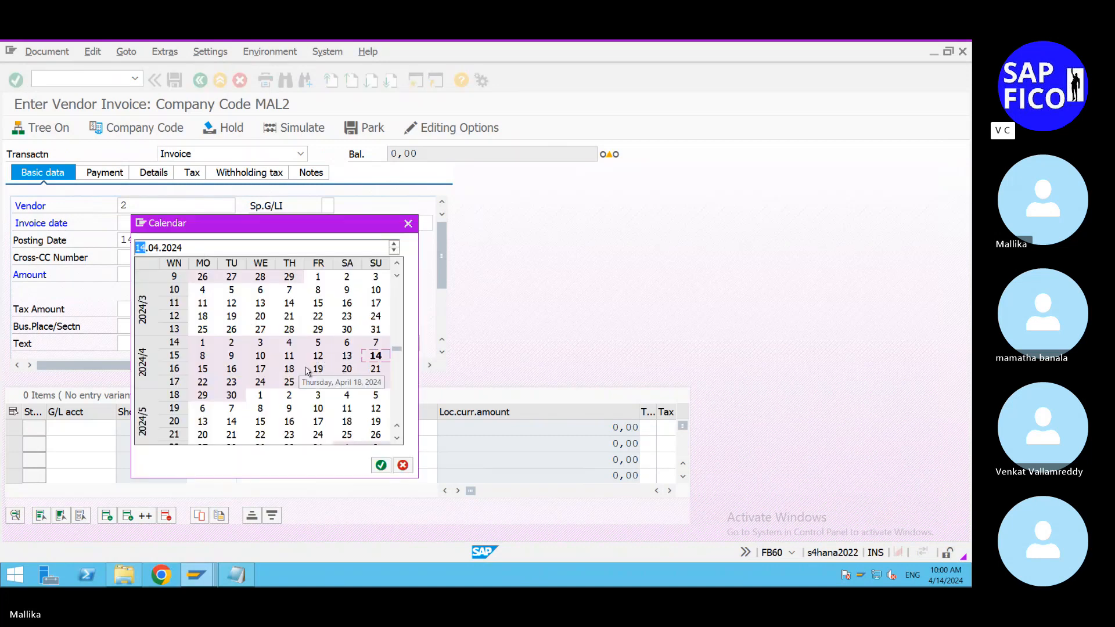
double_click(375, 356)
Step: Set the invoice amount to 35000 INR and the text to RAW MATERIAL CONSUMPTION
click(142, 279)
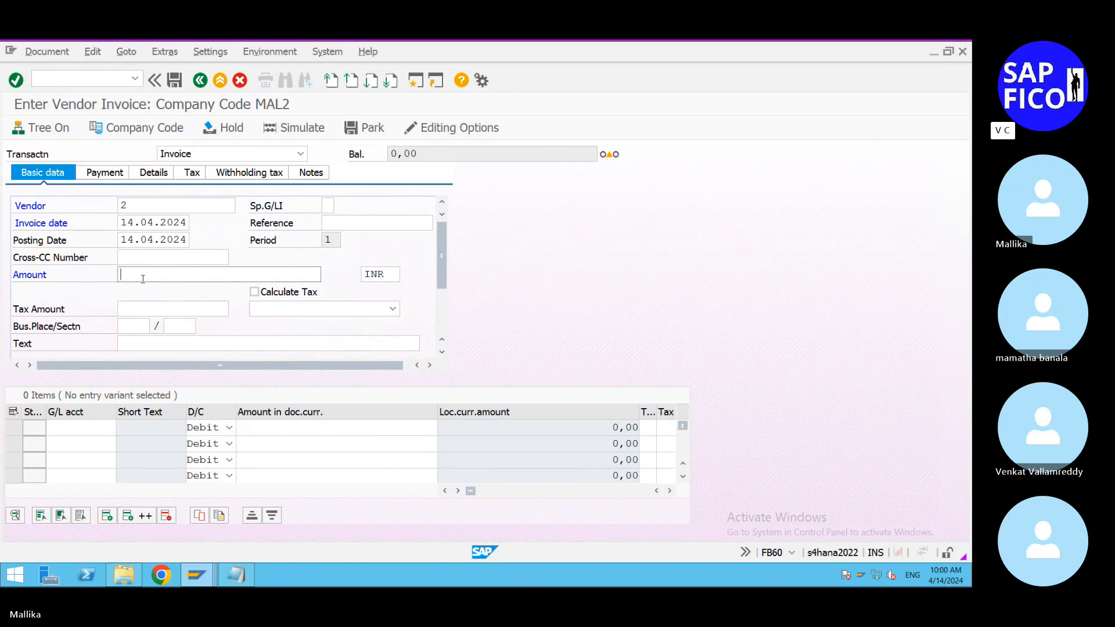
text(3)
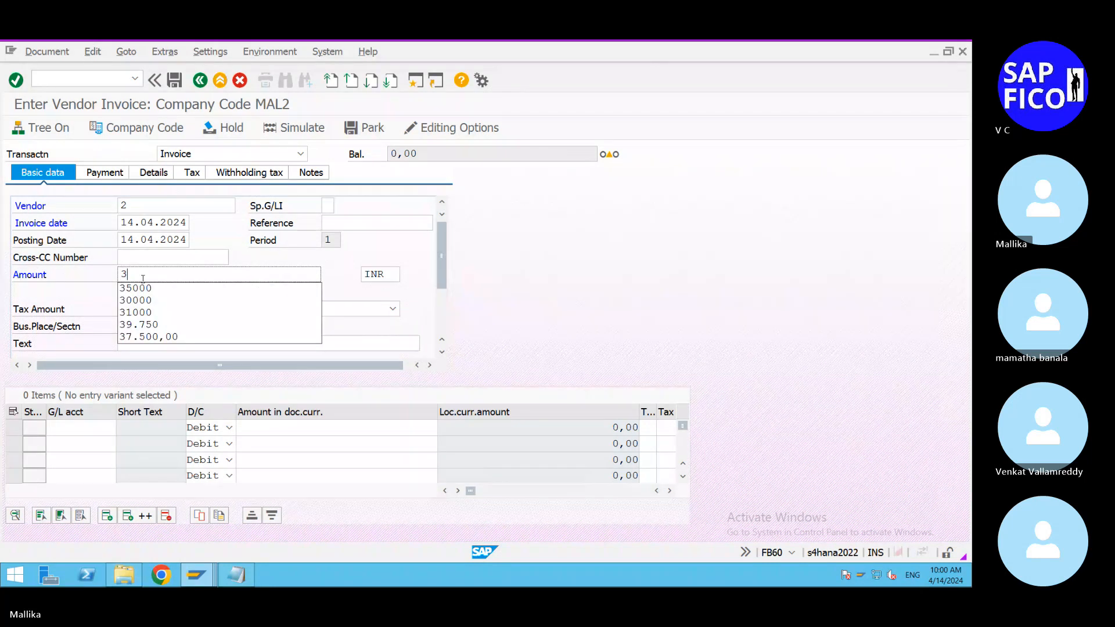
click(150, 289)
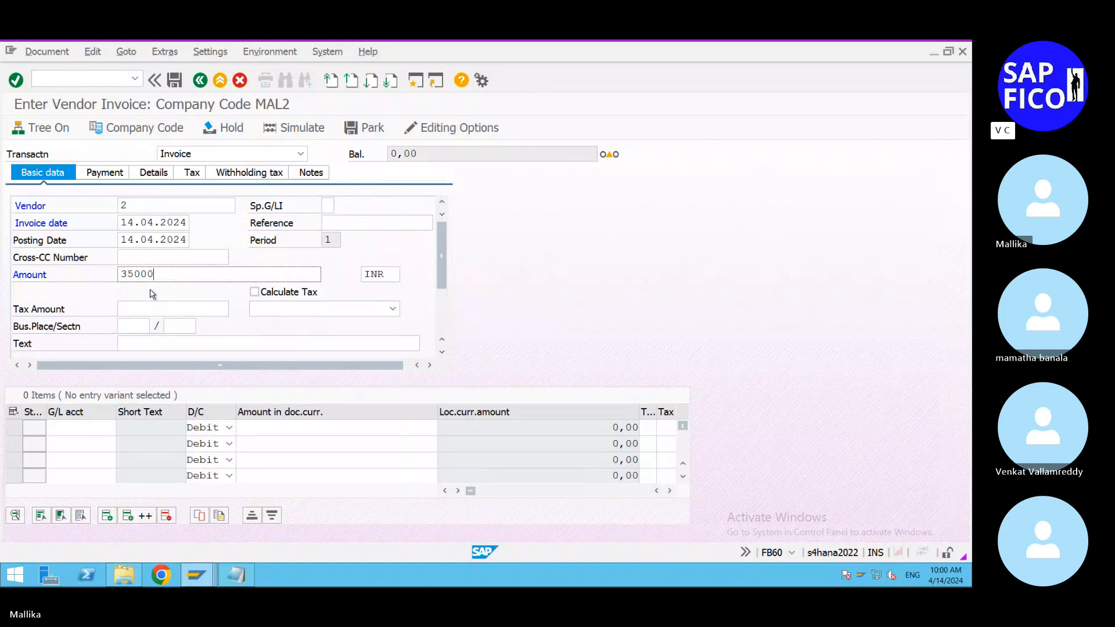
click(139, 343)
text(R)
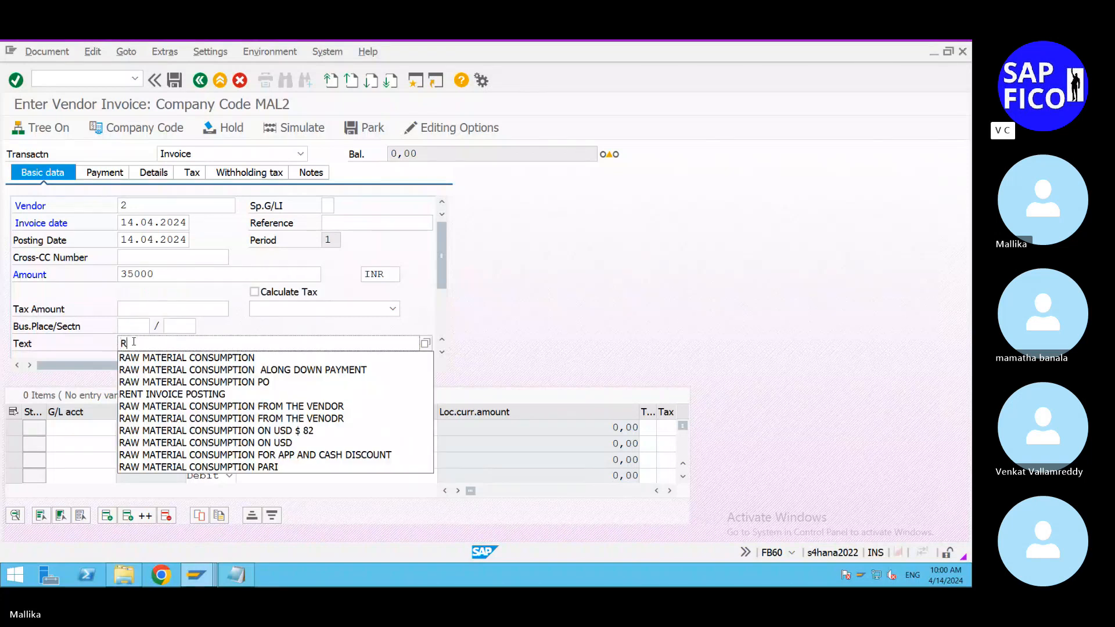
click(138, 358)
Step: Add a 35000 debit line to G/L account 200101 and post the vendor invoice
click(75, 427)
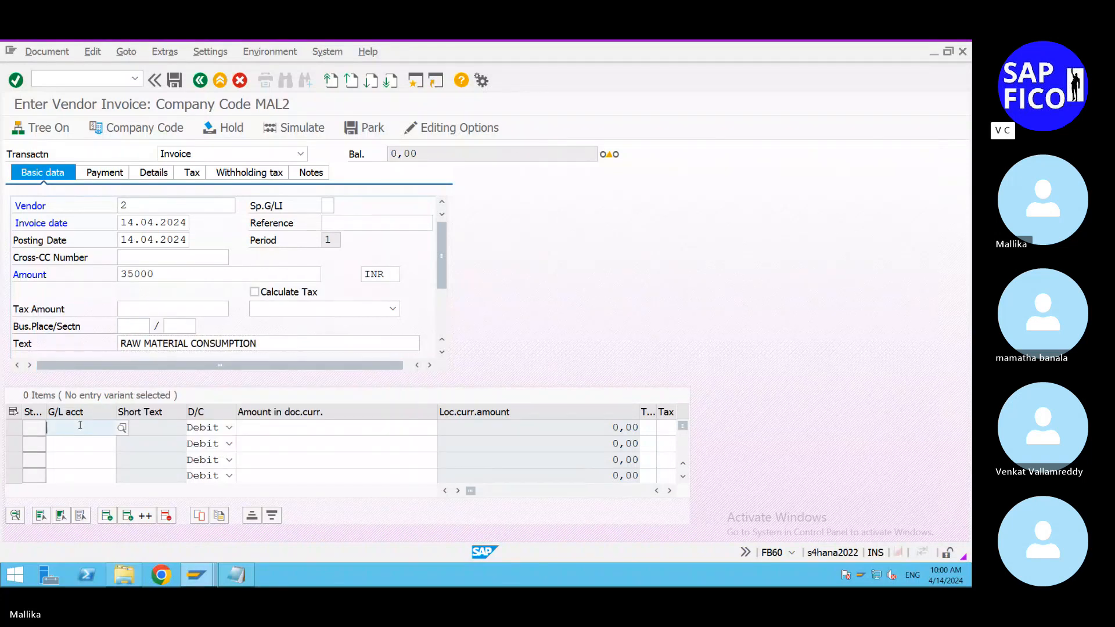
click(97, 267)
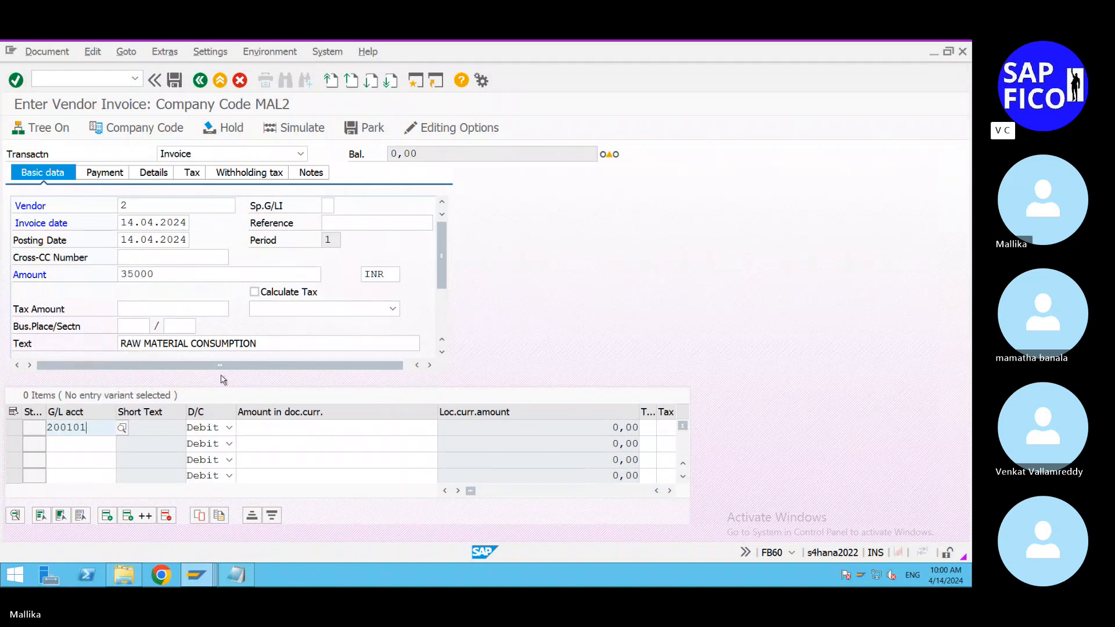
click(271, 429)
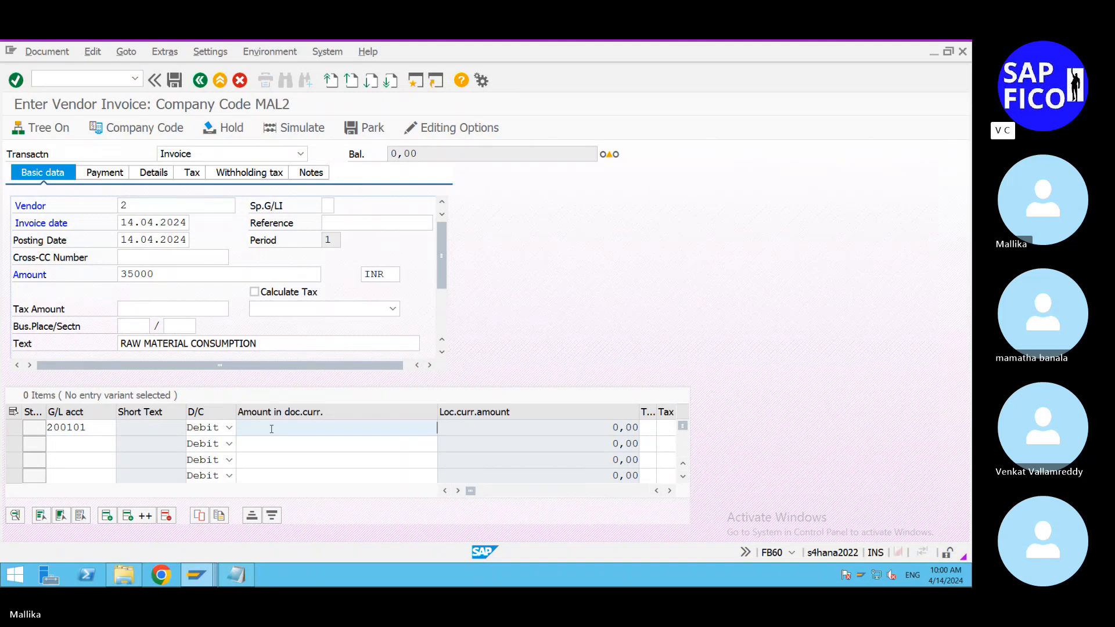
text(35000)
key(Return)
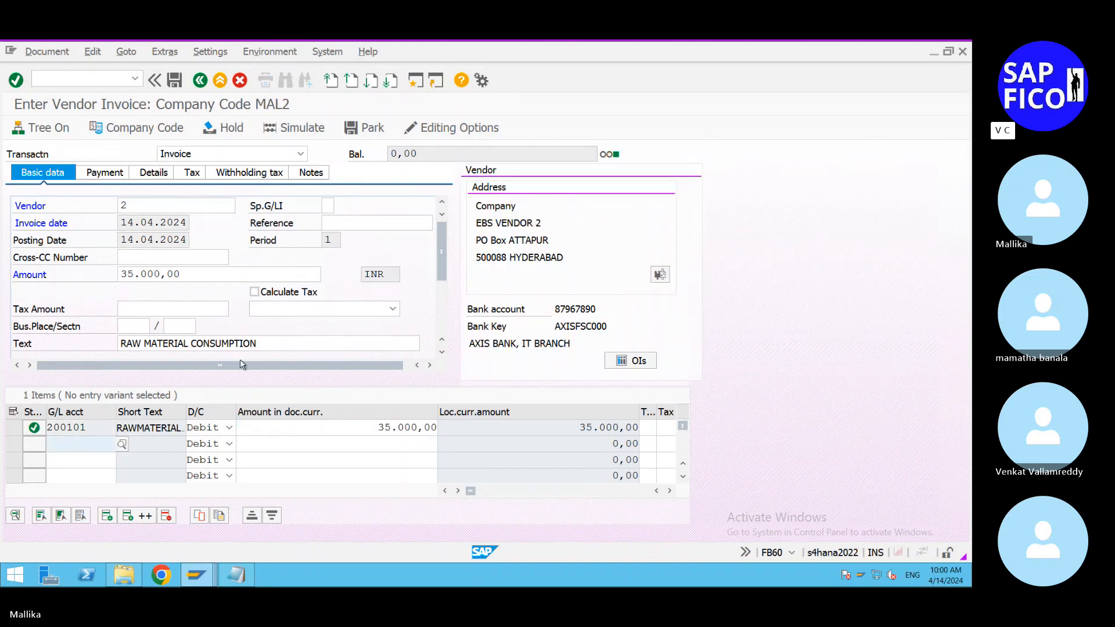
click(175, 80)
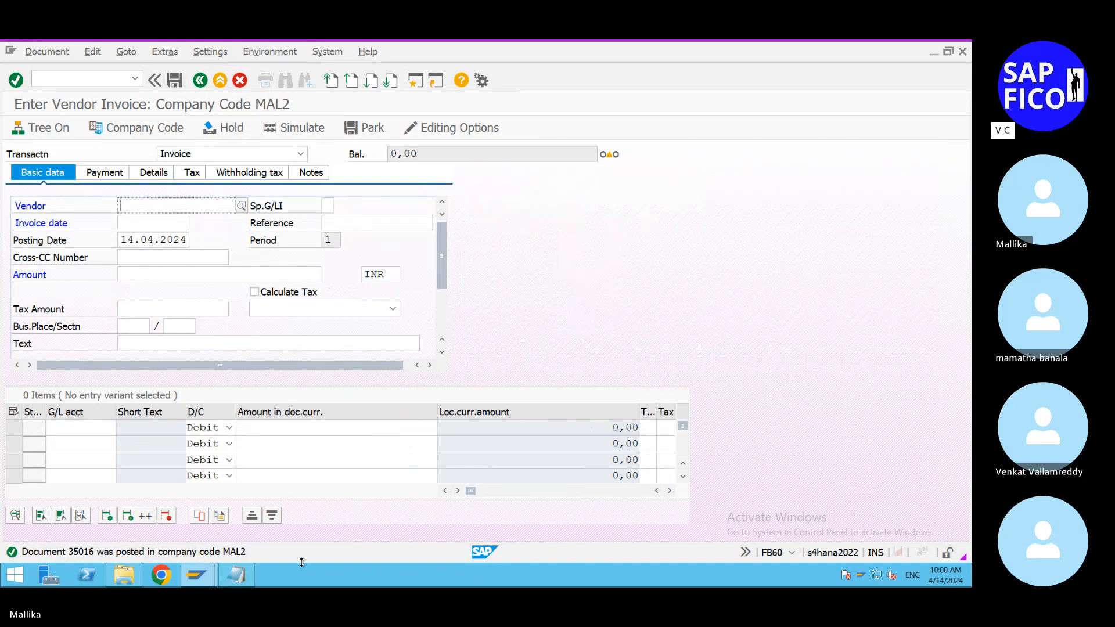
Step: Start transaction F-53 for outgoing payments and set the document date to 14.04.2024
click(72, 74)
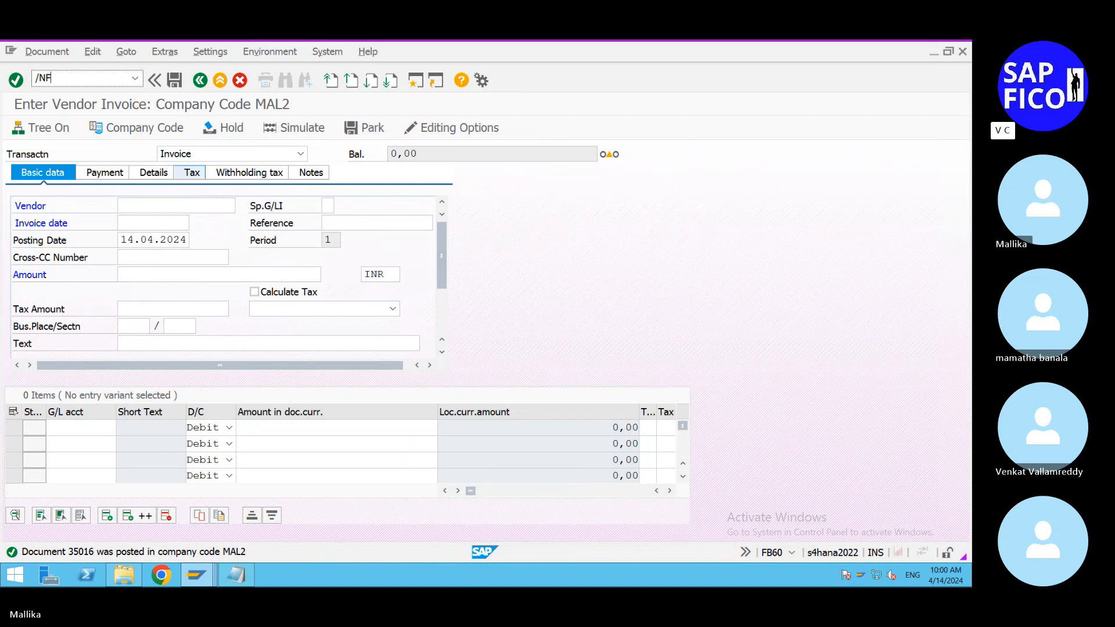
key(Return)
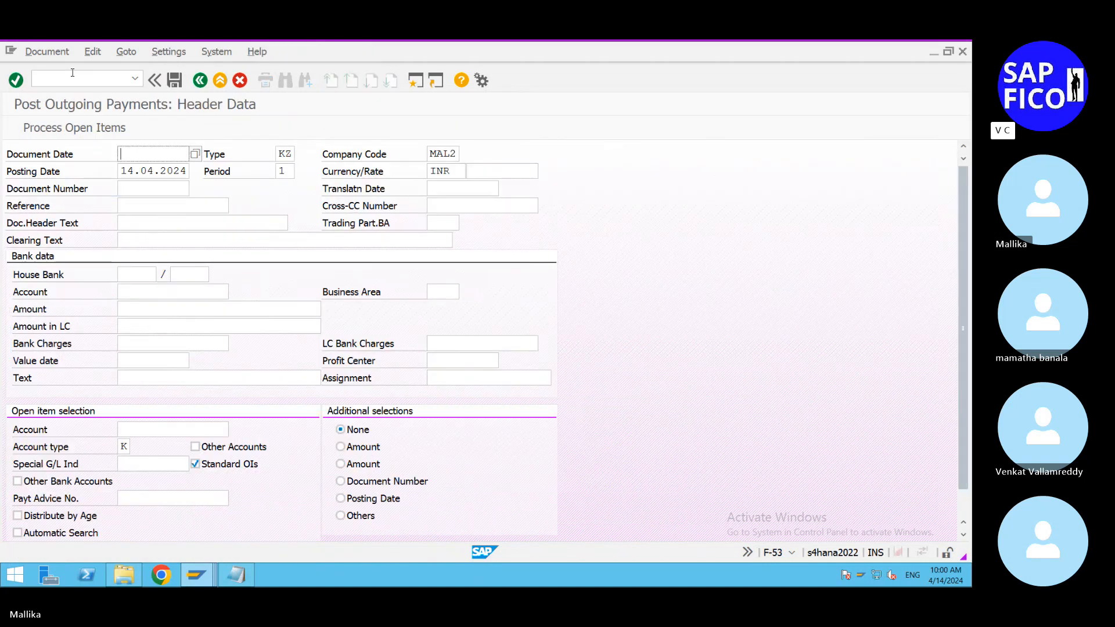
click(194, 155)
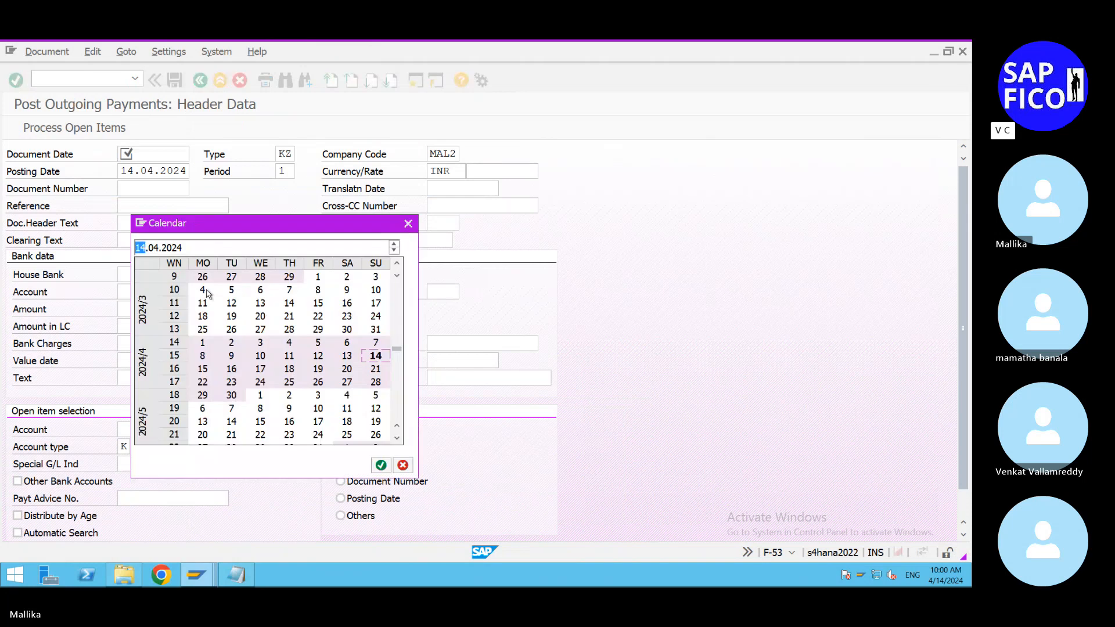
double_click(373, 360)
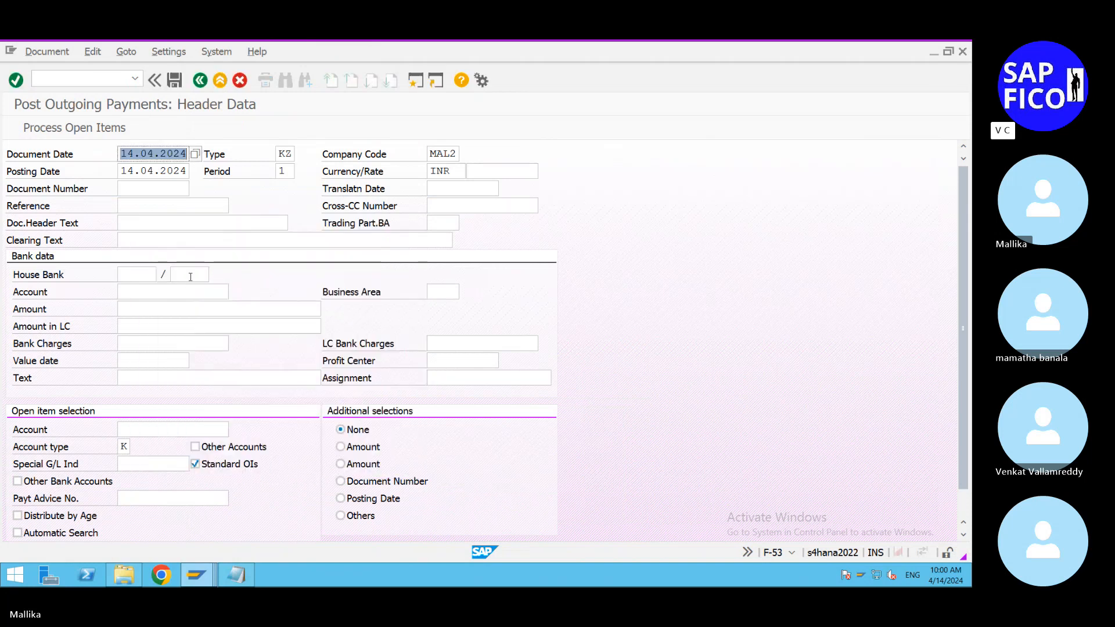
Step: Enter VENDOR CLEARING as the payment's clearing text, document header text and bank data text
click(137, 241)
click(166, 259)
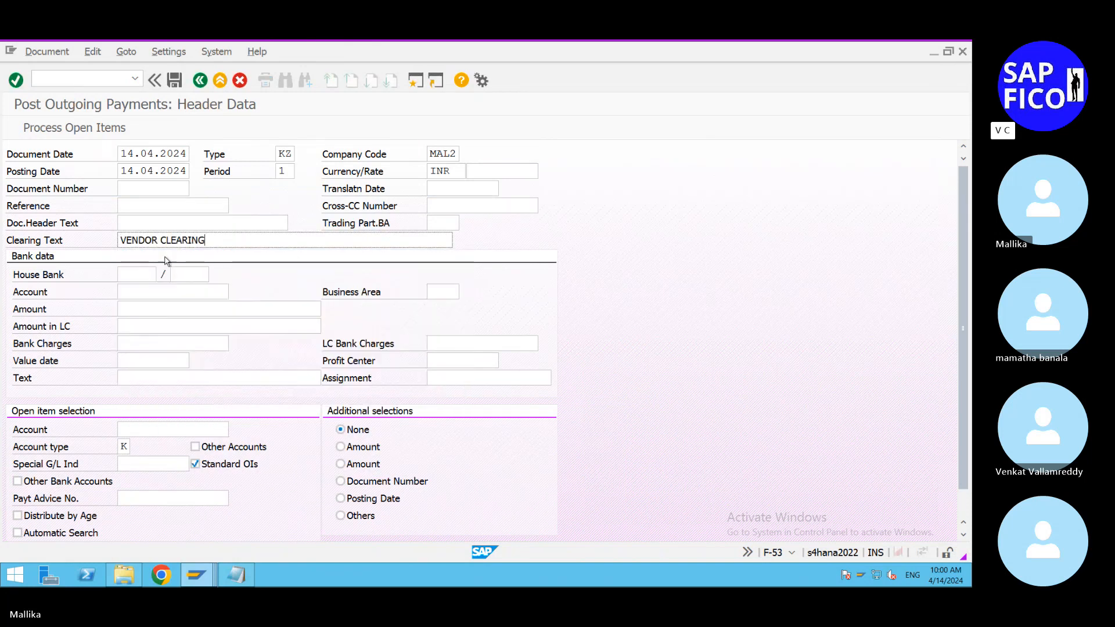
drag(206, 240, 1, 213)
key(ctrl+c)
click(125, 225)
key(ctrl+v)
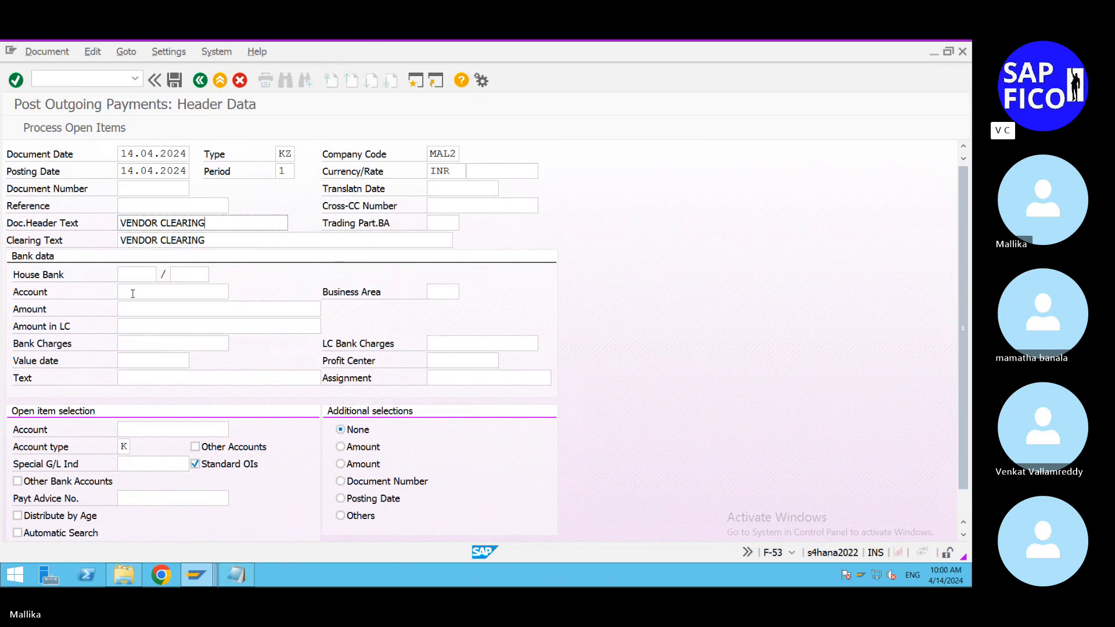
click(131, 375)
key(ctrl+v)
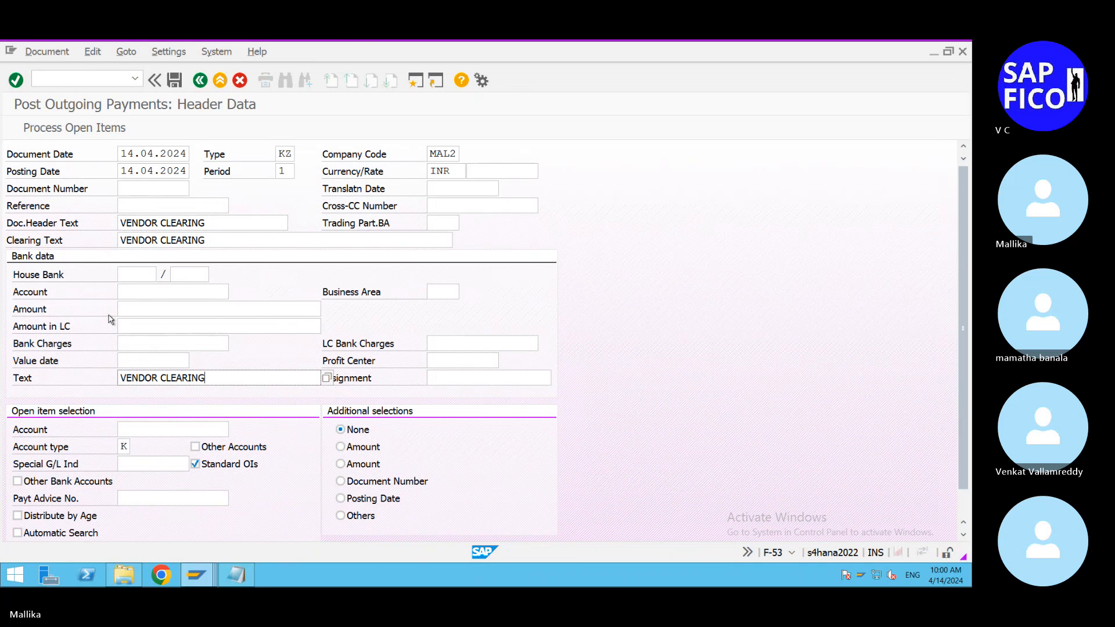
Step: Set the payment's bank account to the outgoing bank G/L account 500001 and the amount to 35000
click(132, 293)
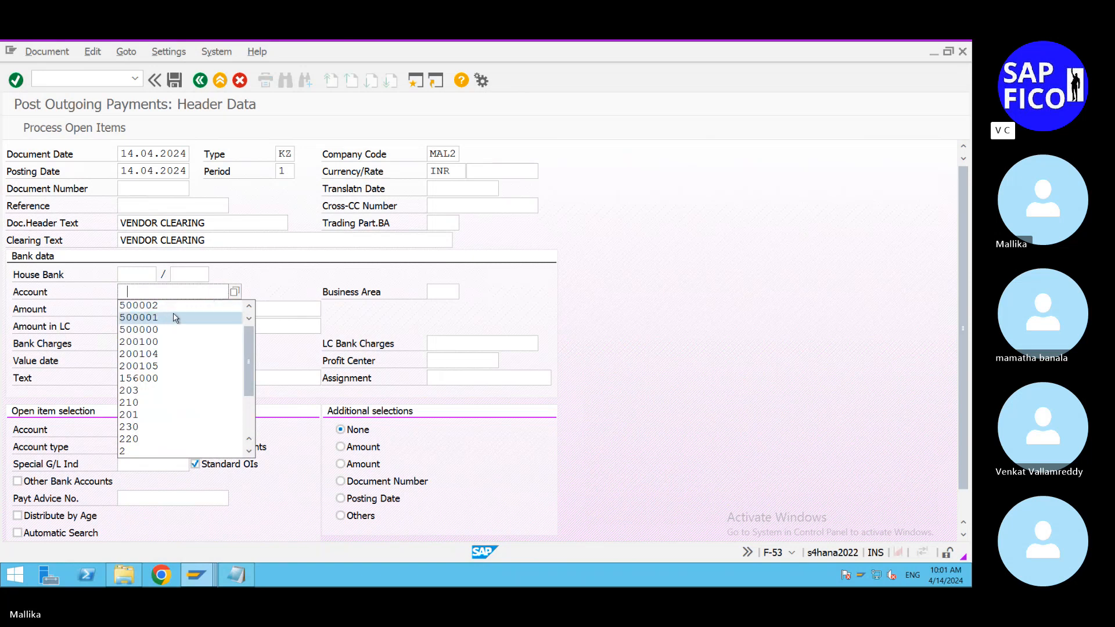
click(233, 294)
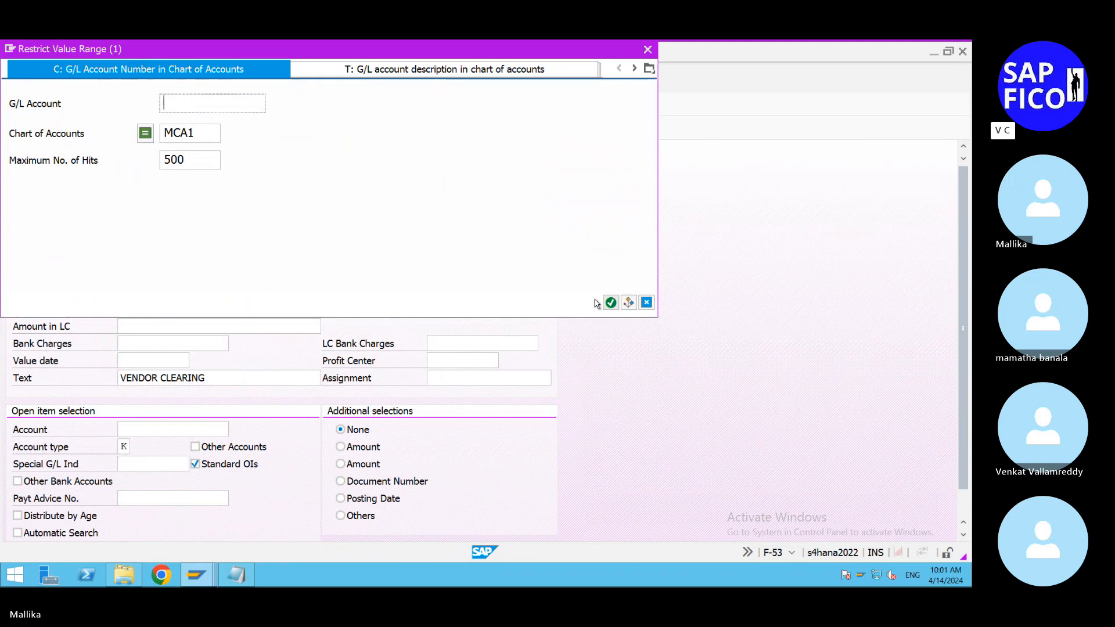
click(606, 301)
scroll(266, 397, down, 7)
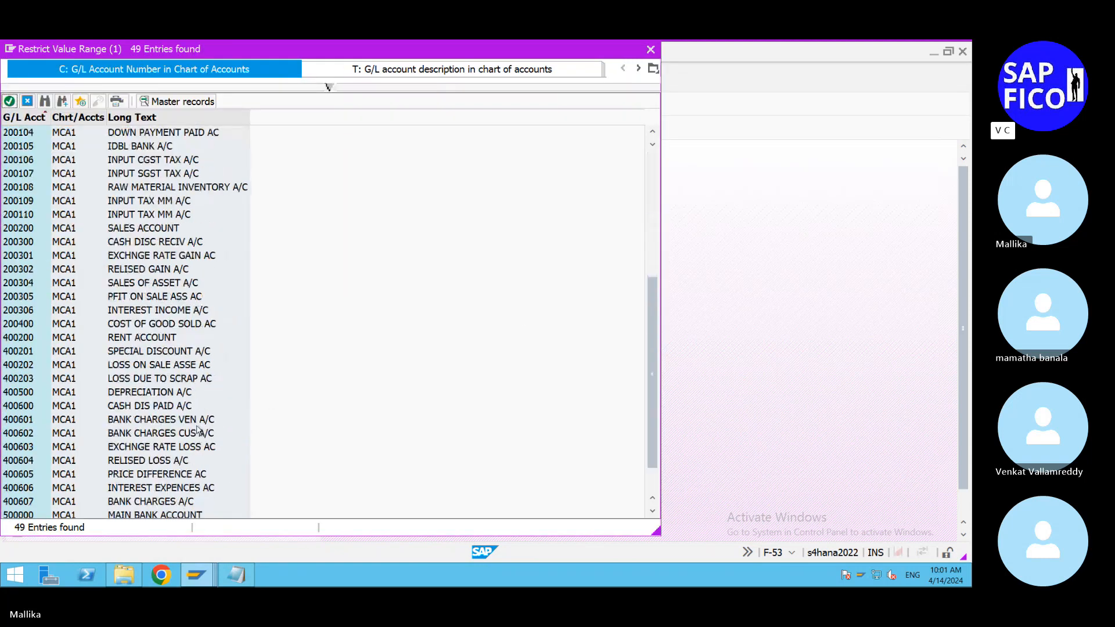
double_click(165, 487)
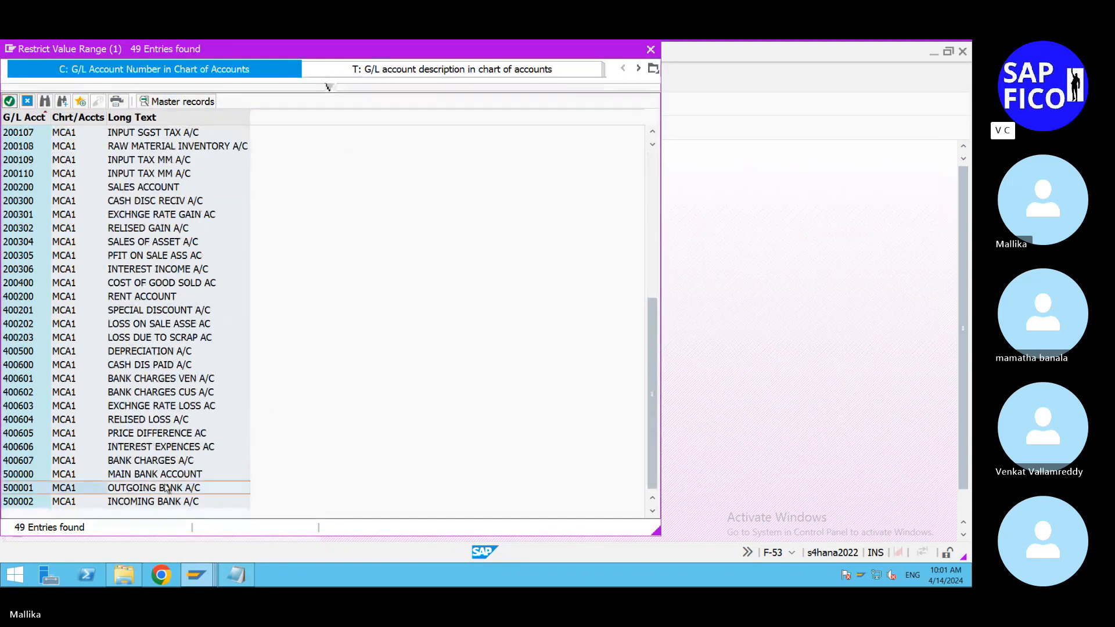
click(143, 310)
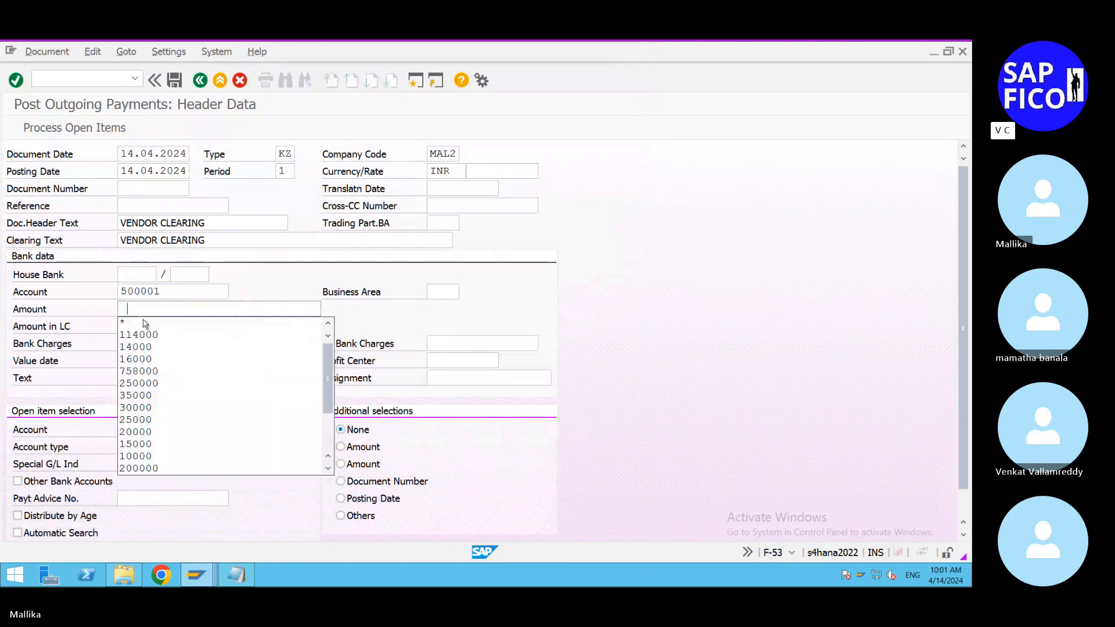
click(155, 396)
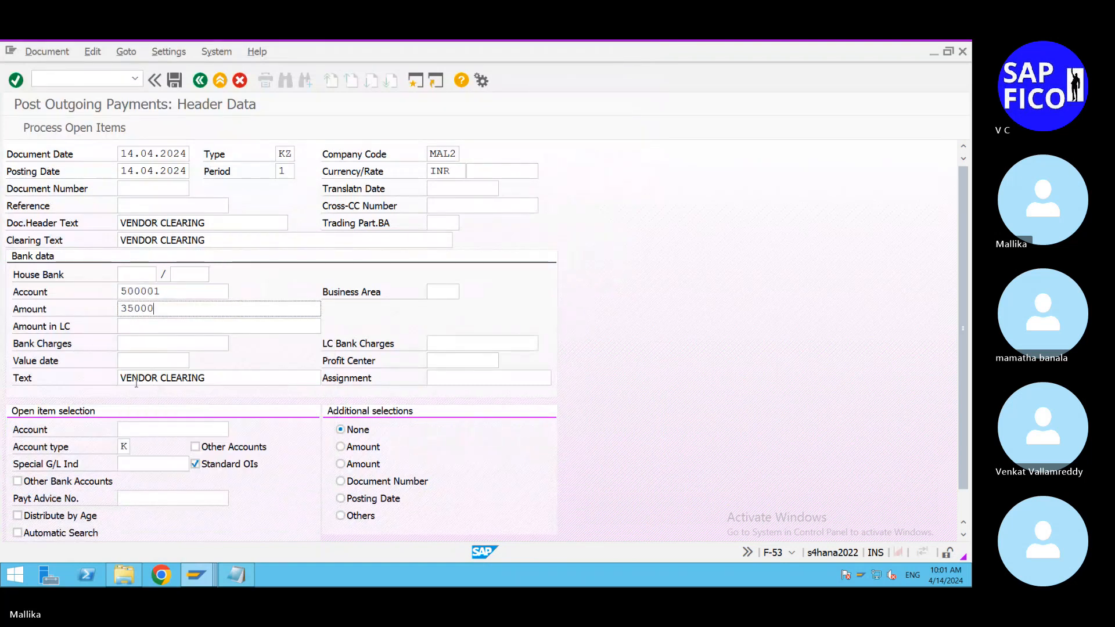
Step: Select vendor 2 for open item processing and post the outgoing payment against its open invoice
click(148, 431)
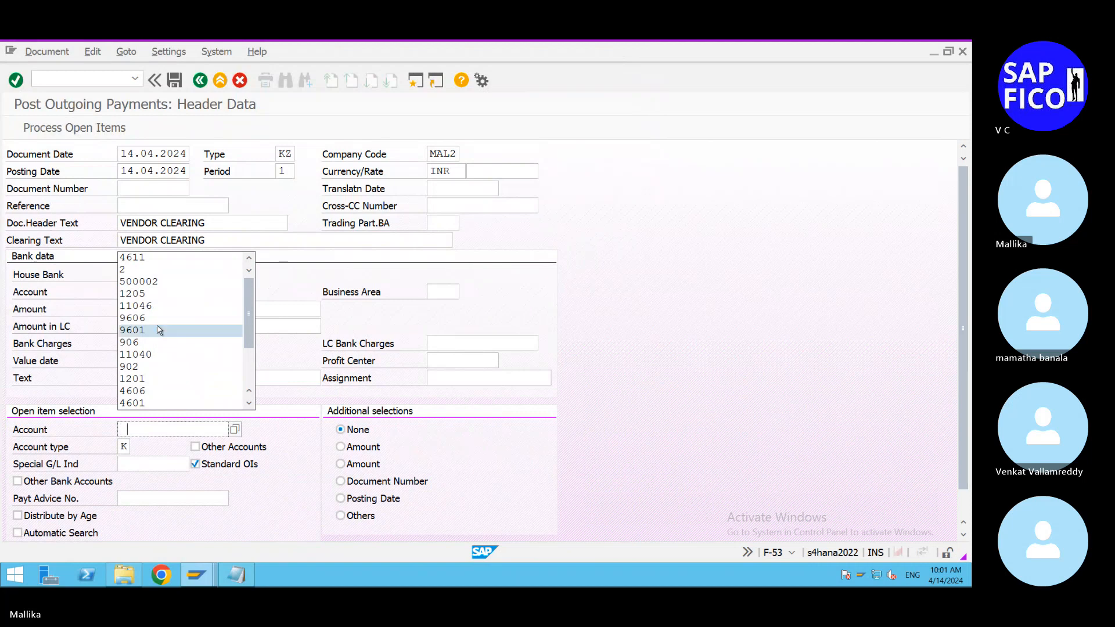
click(148, 271)
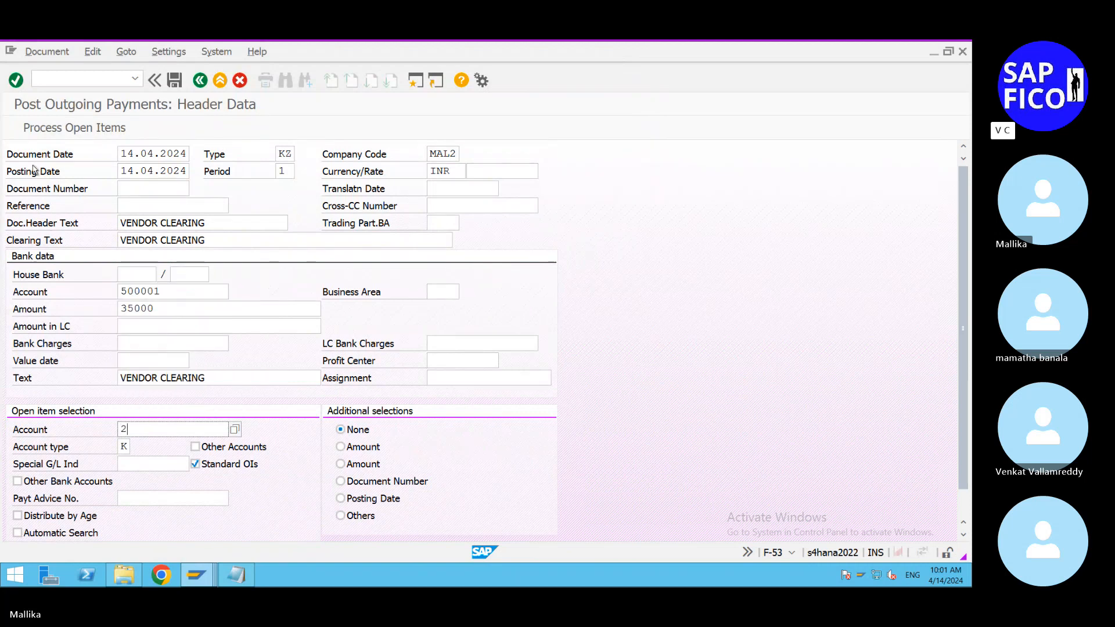
click(68, 128)
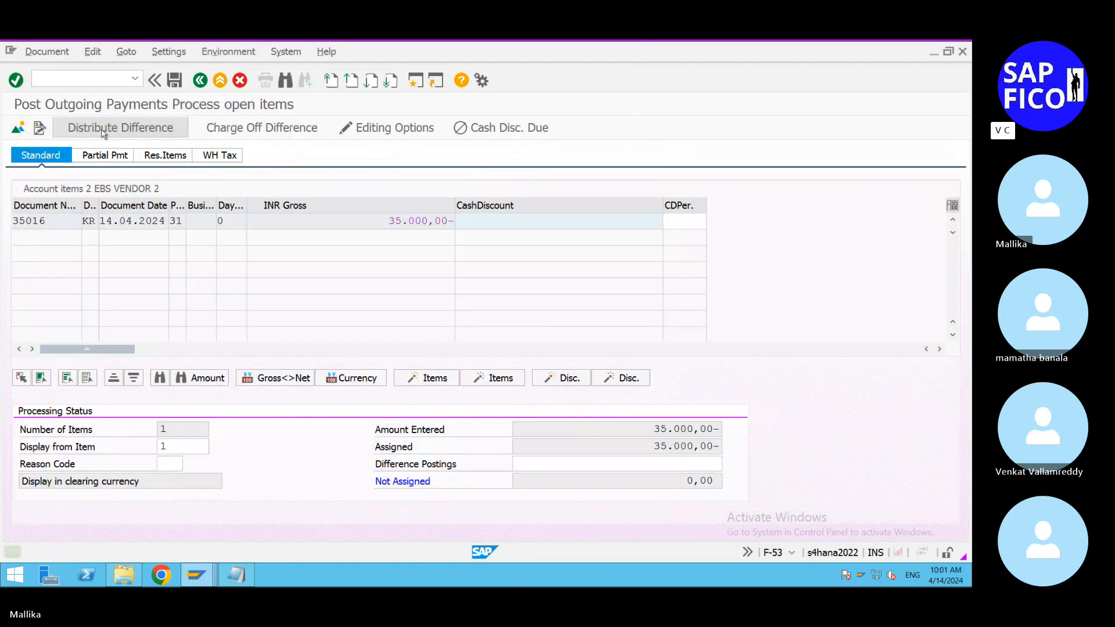
click(176, 81)
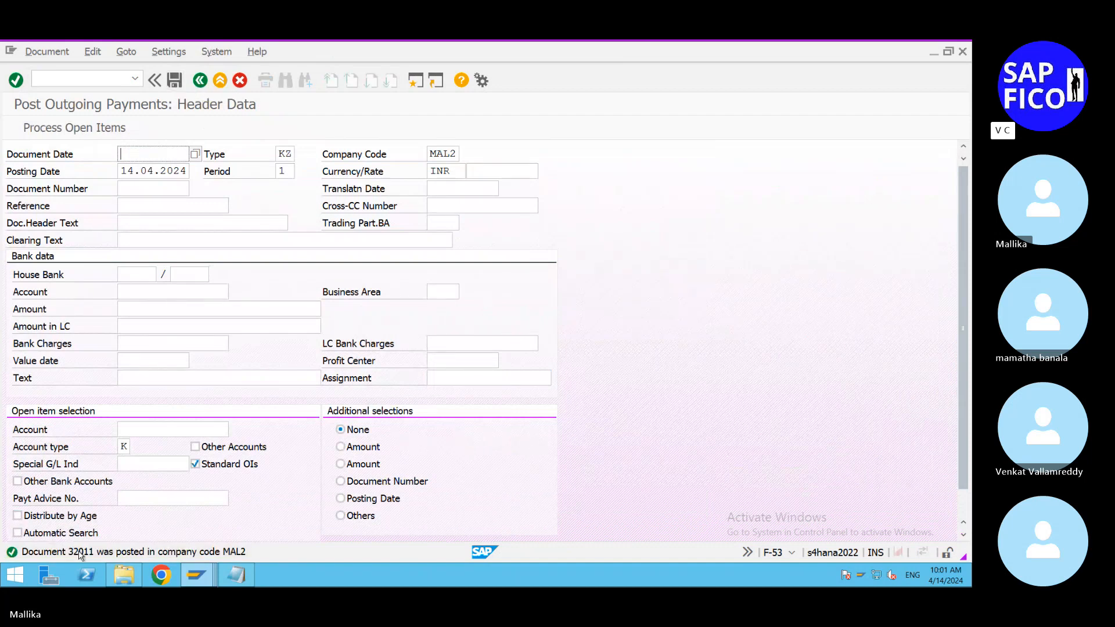
Step: Start transaction FBL1N for the vendor line item display
click(212, 582)
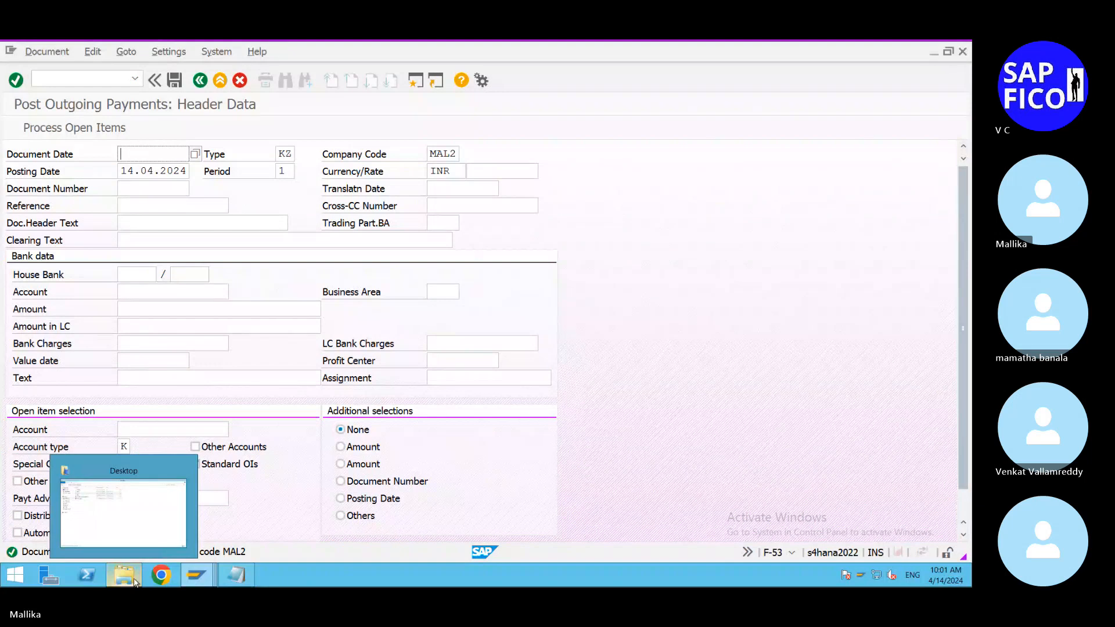
mouse_move(206, 581)
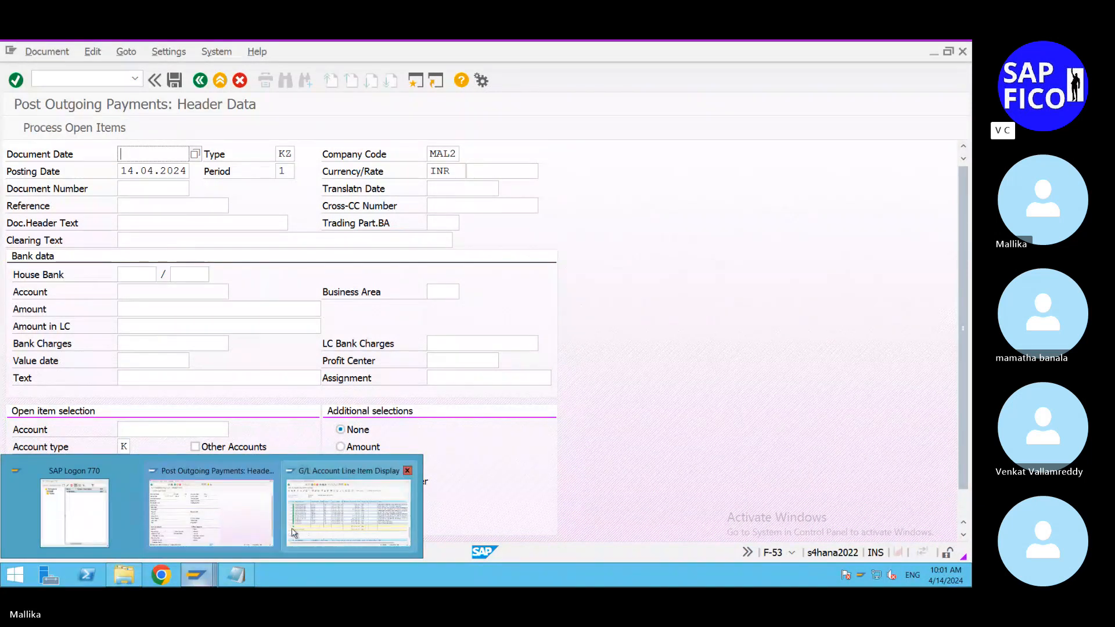
click(228, 524)
click(122, 79)
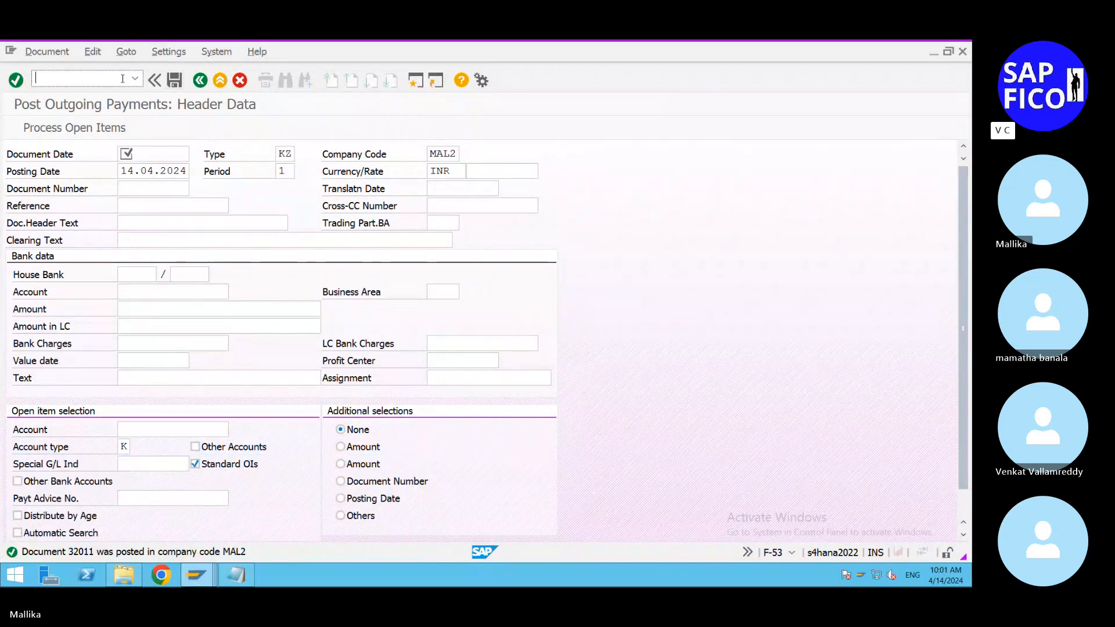
text(/NFB)
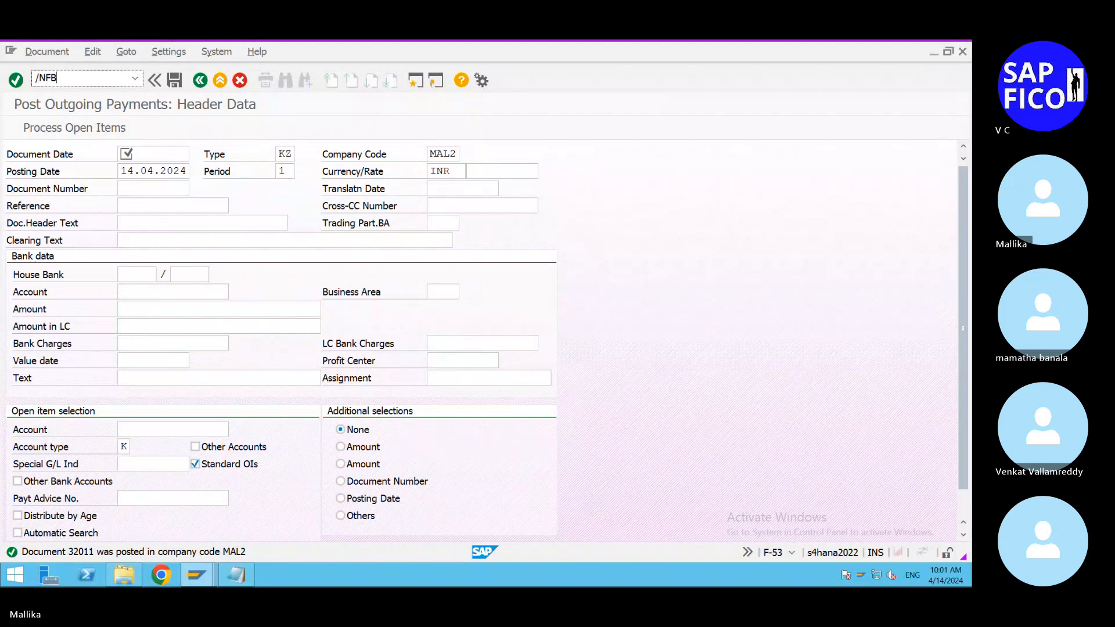
text(L1N)
key(Return)
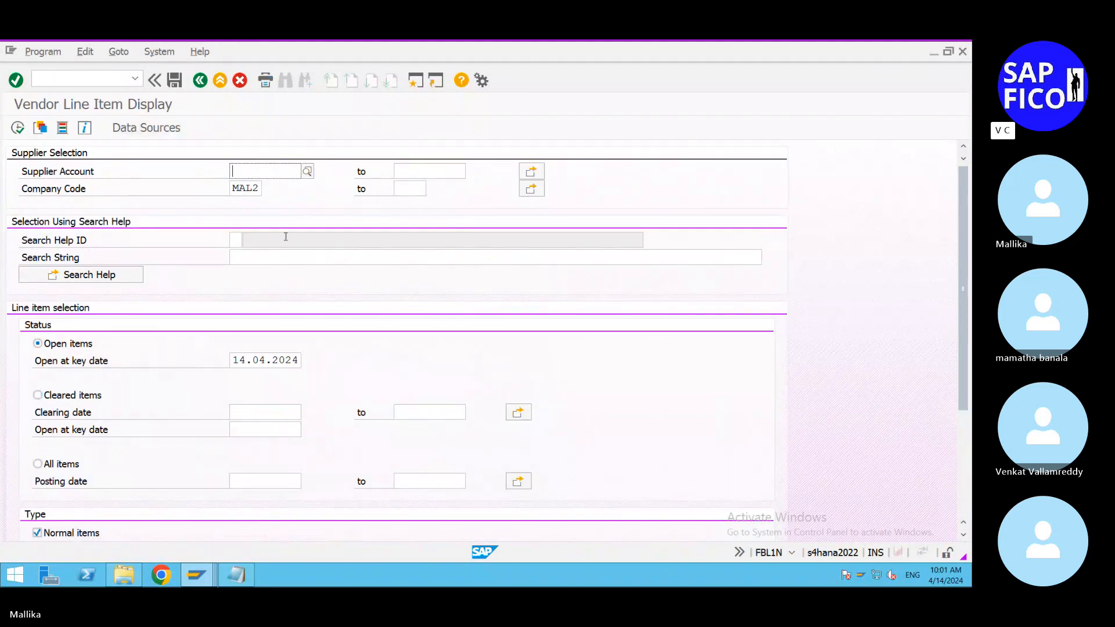
Step: Display all line items of supplier account 2 in company code MAL2
text(2)
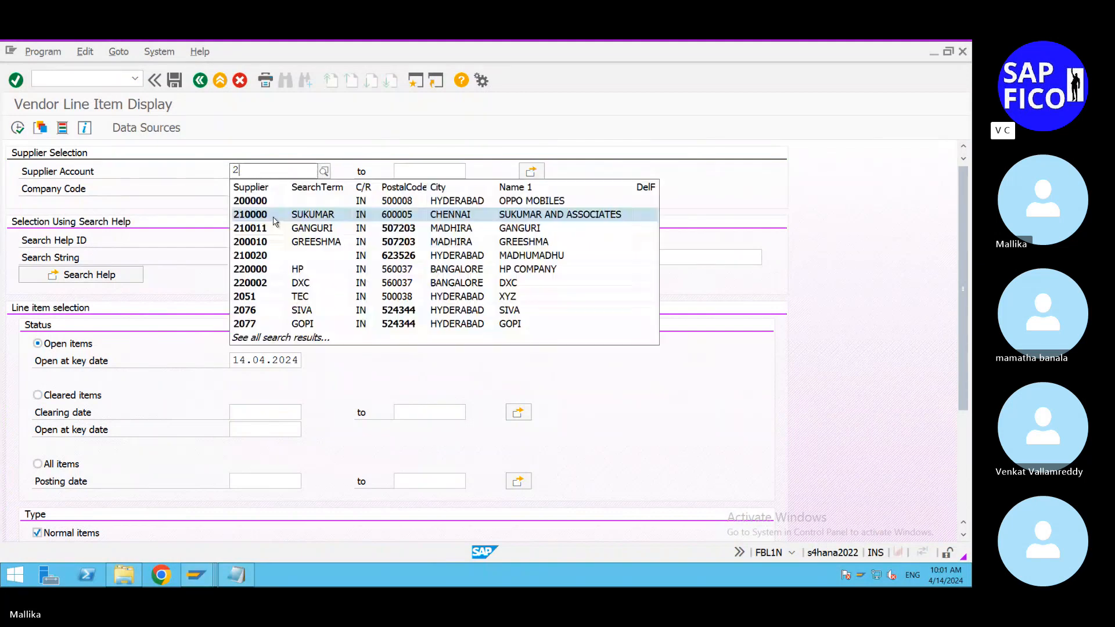
click(676, 370)
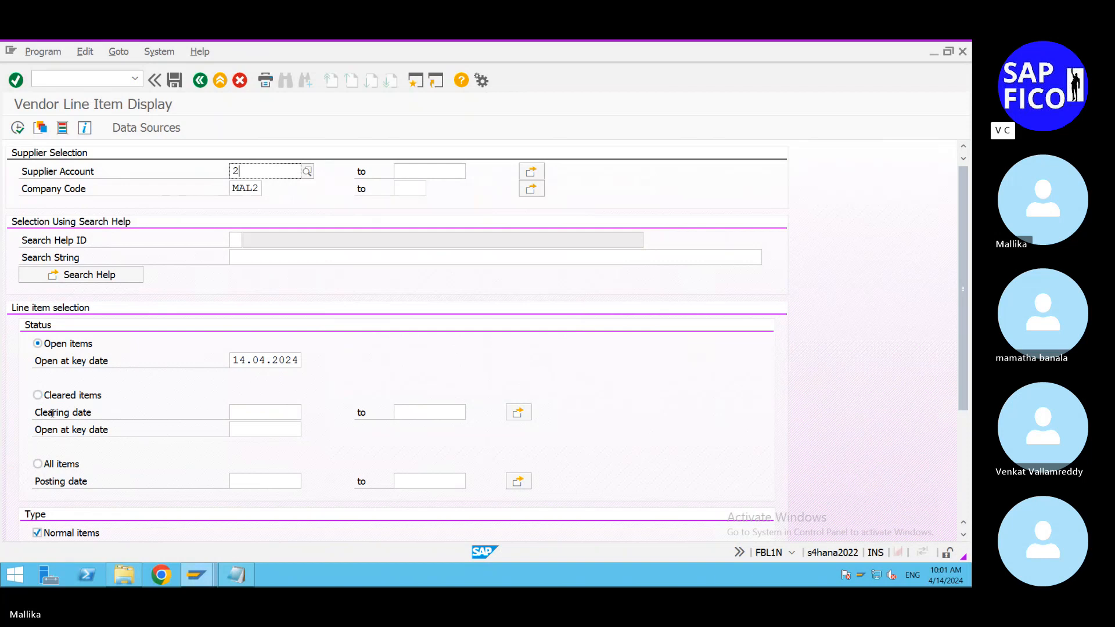
click(38, 464)
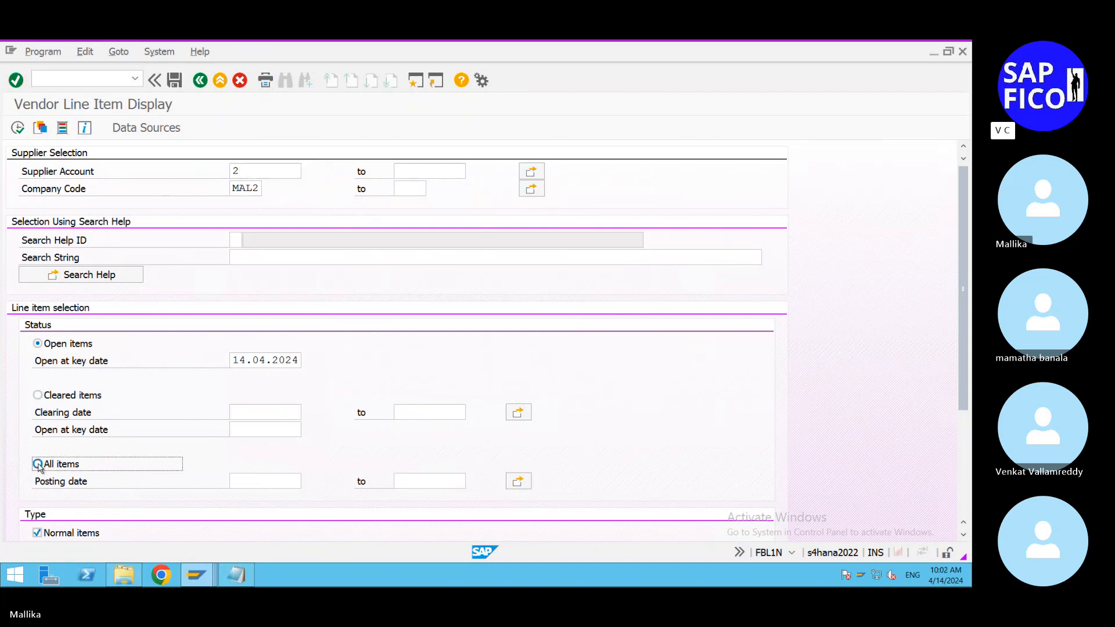
click(17, 128)
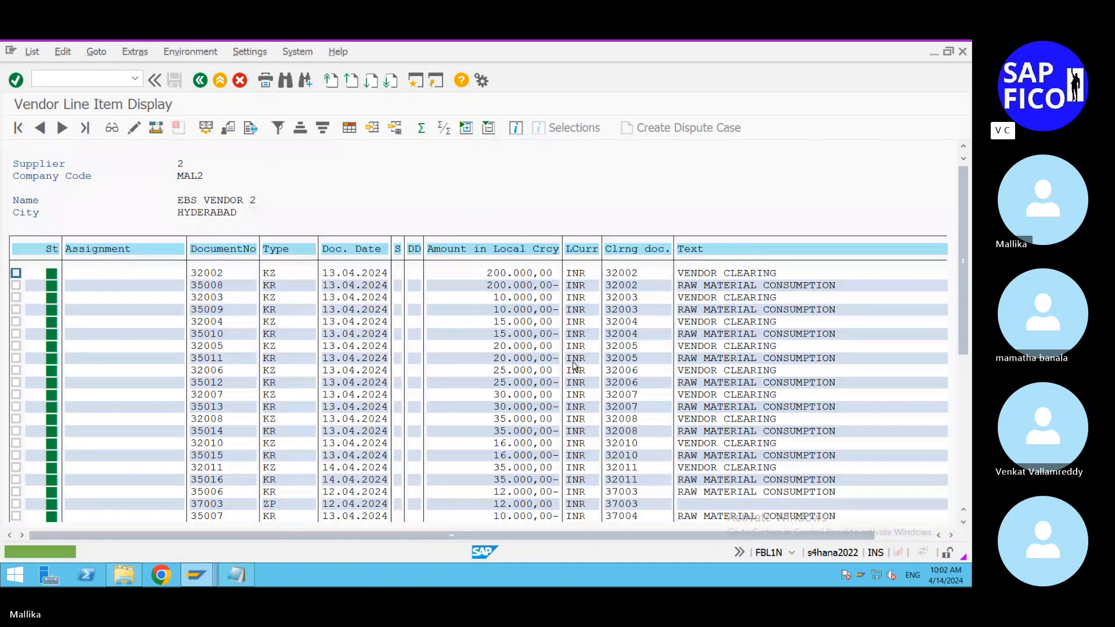
Step: View the full document of the 14.04.2024 vendor invoice for 35.000,00 INR, and switch to the electronic bank statement notes in Word
drag(963, 305, 961, 458)
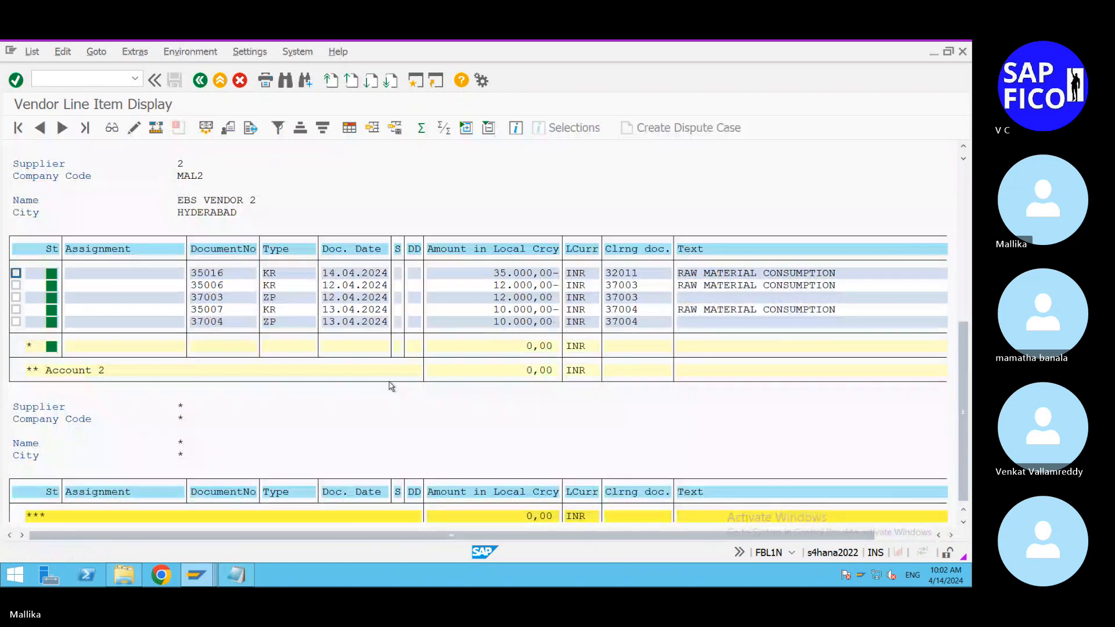
scroll(498, 318, up, 2)
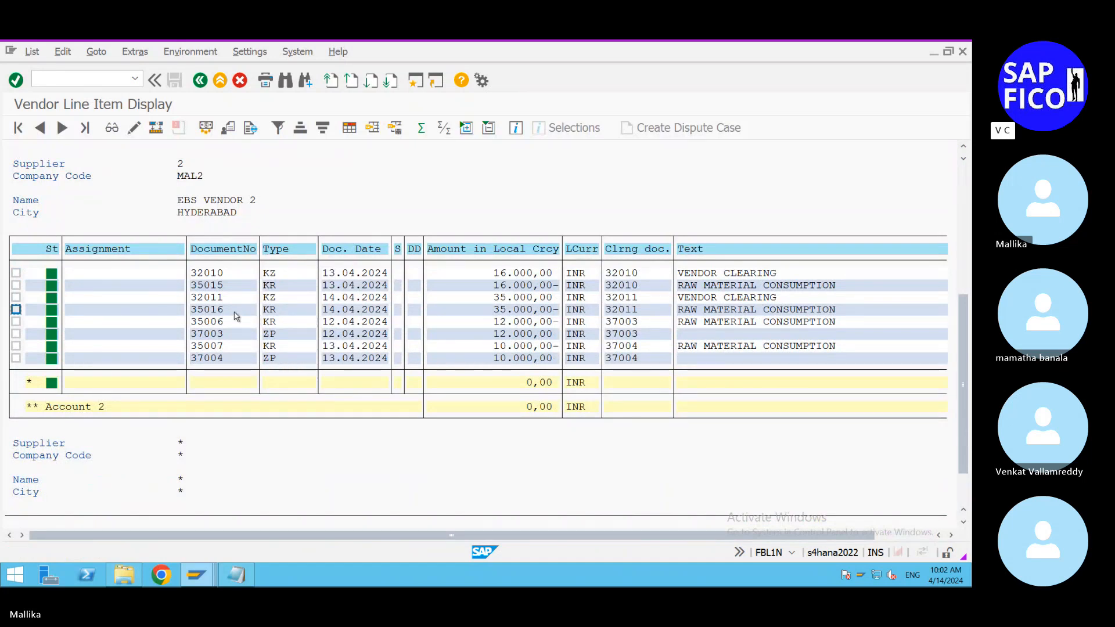
double_click(213, 312)
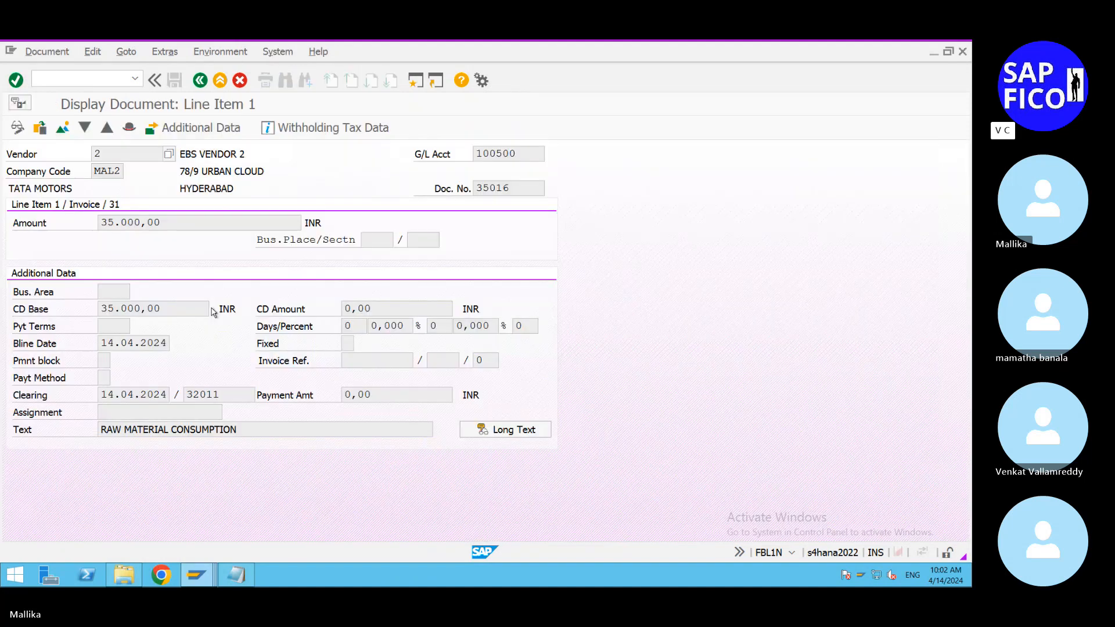
click(63, 129)
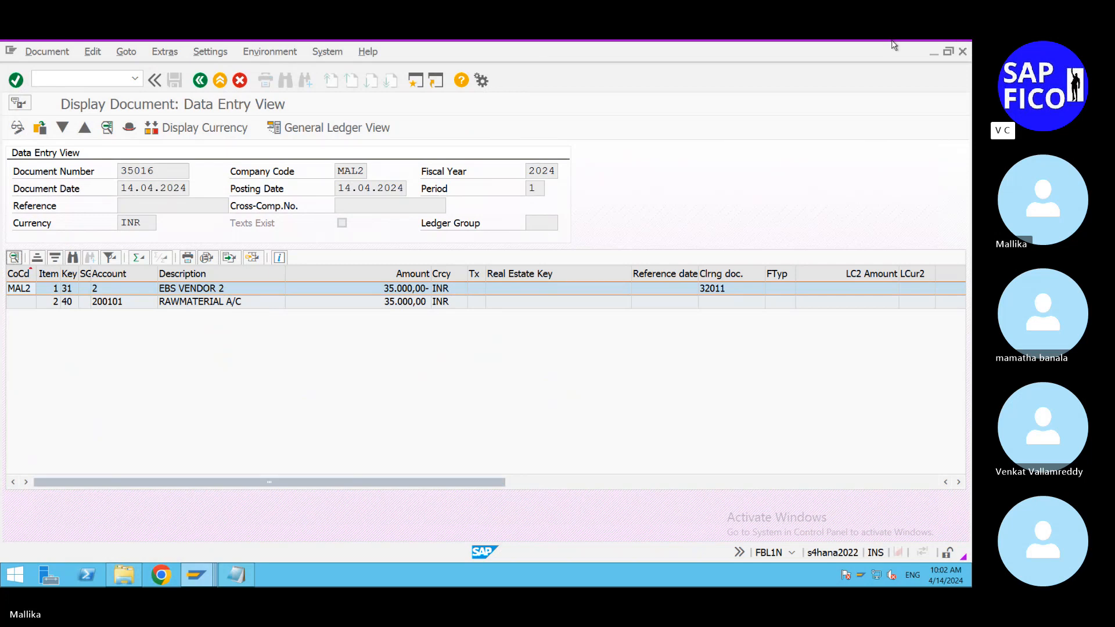
click(847, 51)
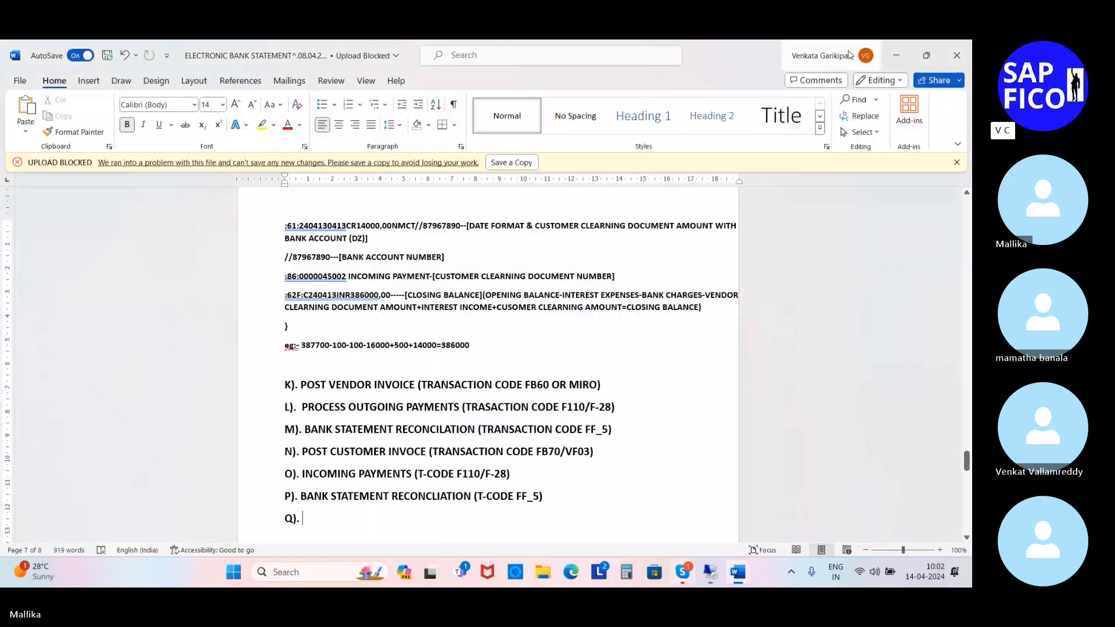
Step: Check the overview of vendor, customer and bank posting entries in Skype, and switch back to the SAP remote session
click(876, 135)
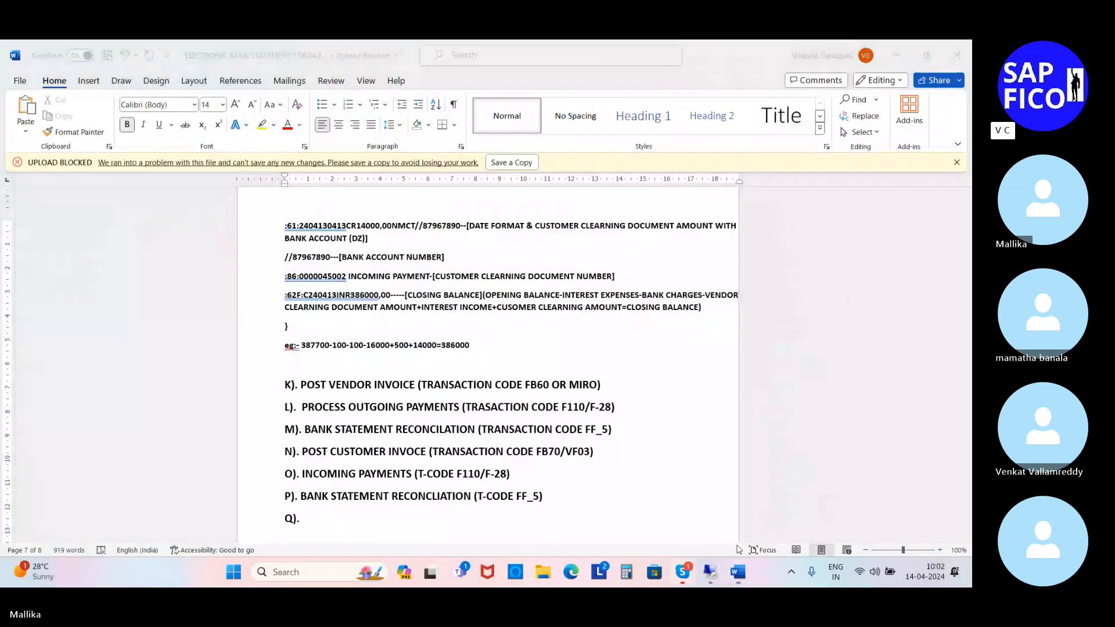
click(687, 573)
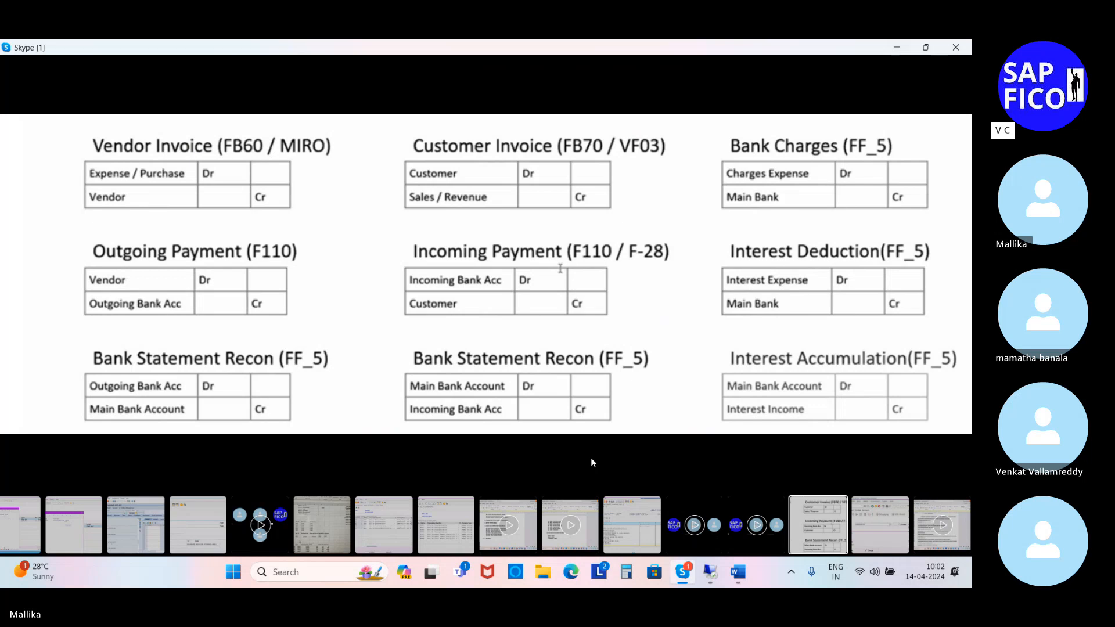
click(704, 580)
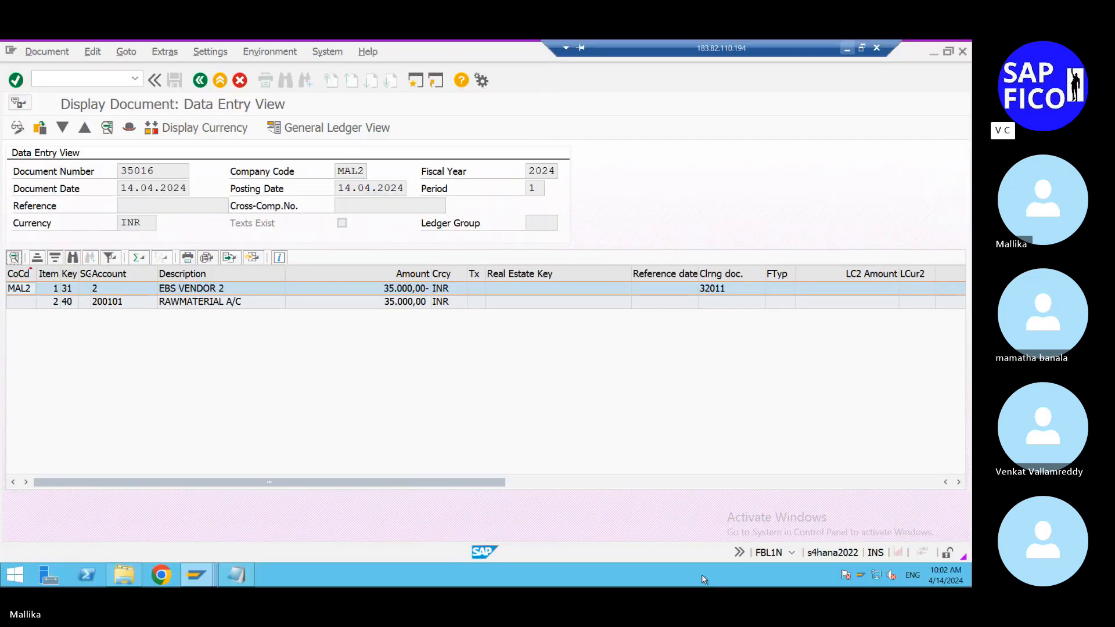
Step: Return to supplier 2's line item list and view the full document of the 14.04.2024 outgoing payment (KZ) for 35.000,00 INR
click(200, 81)
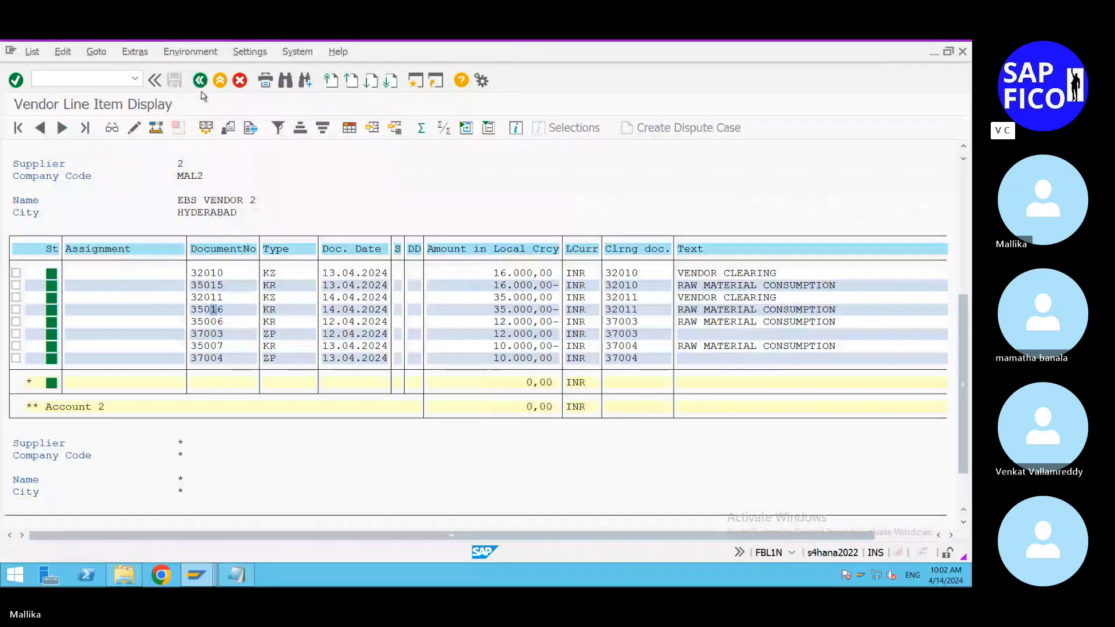
click(279, 298)
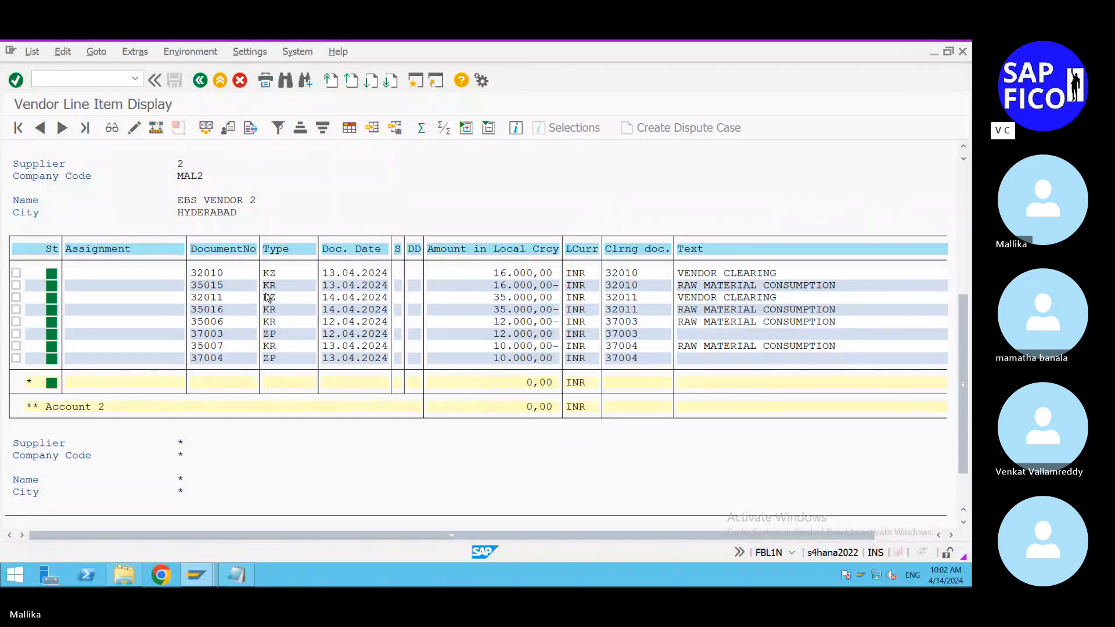
double_click(267, 298)
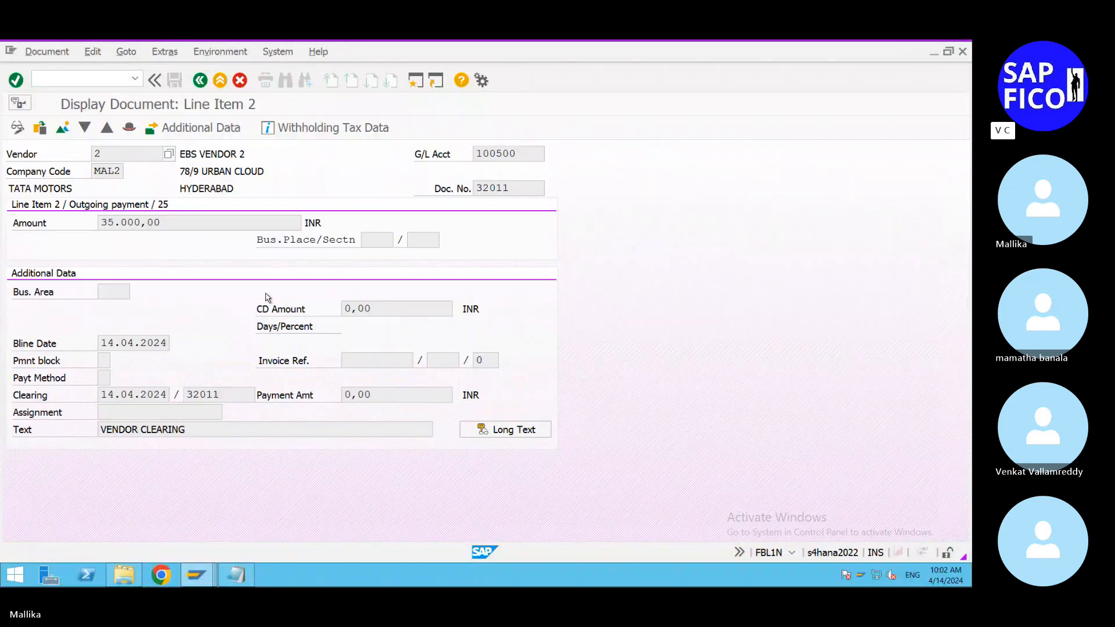
click(62, 127)
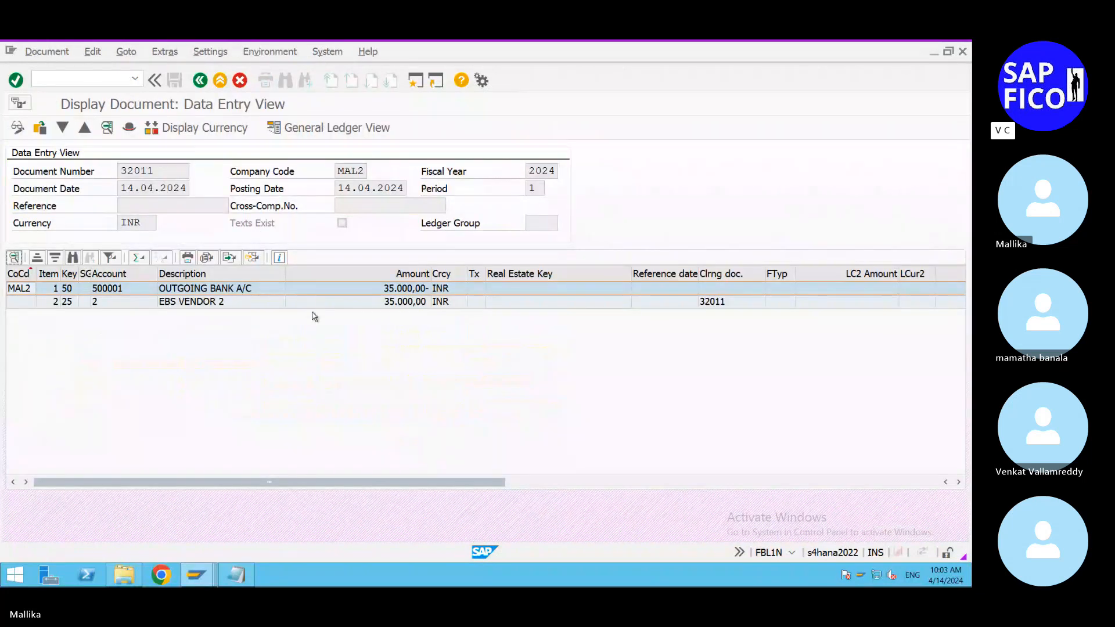
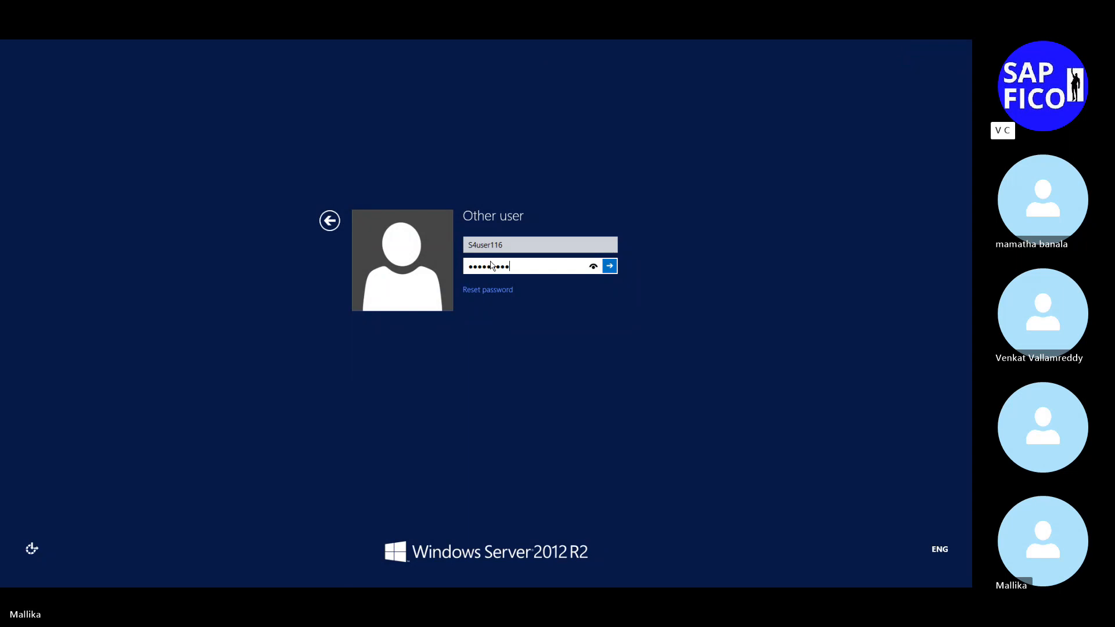
Step: Sign back in to the remote Windows server session by entering the account password
key(BackSpace)
key(BackSpace)
key(BackSpace)
key(BackSpace)
key(BackSpace)
key(BackSpace)
key(BackSpace)
key(BackSpace)
key(BackSpace)
key(Return)
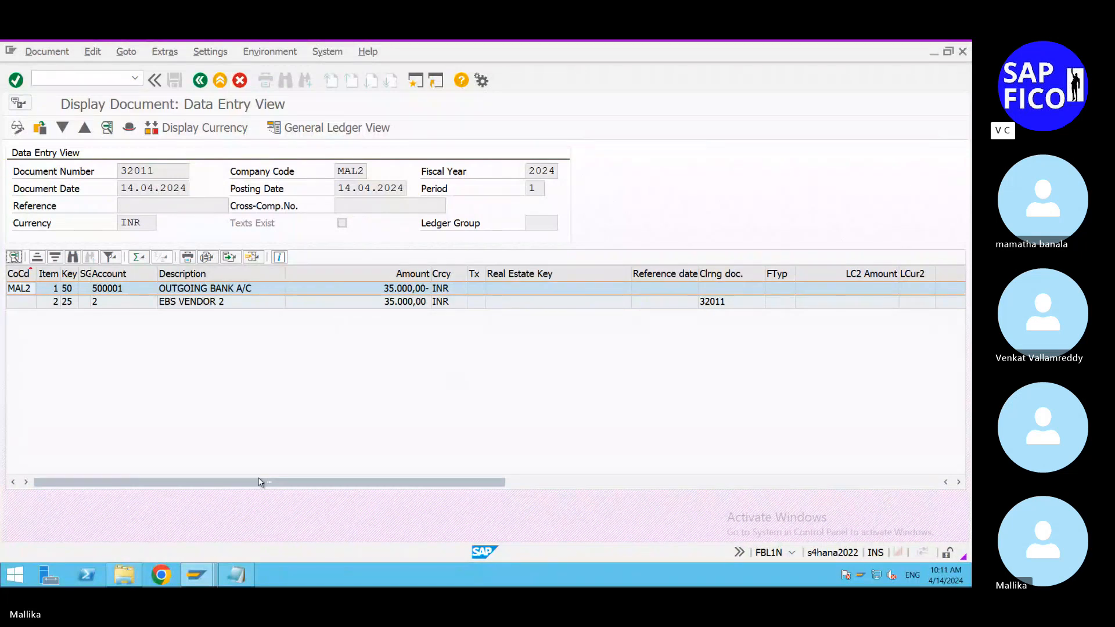
click(236, 581)
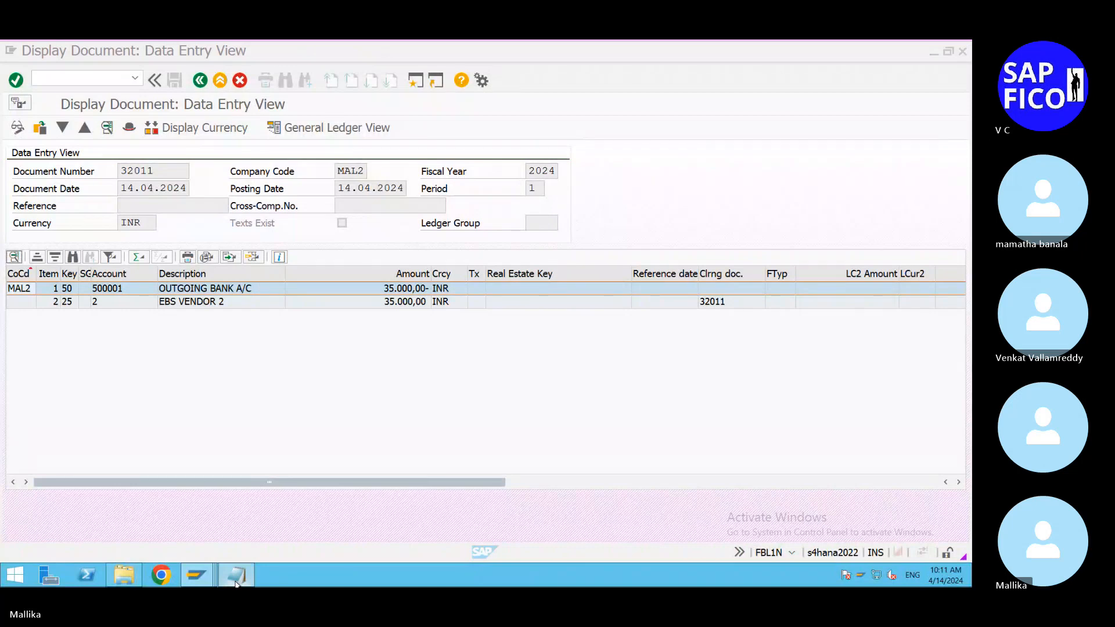
click(236, 581)
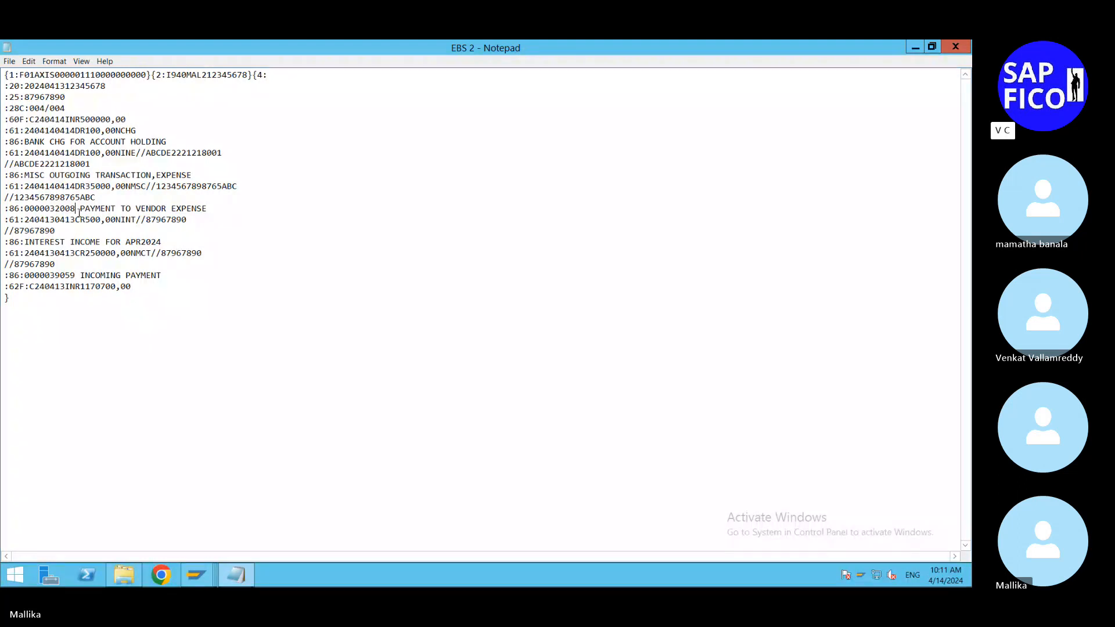
key(BackSpace)
key(BackSpace)
Step: Change the value date and entry date of the 500,00 interest income line to 240414 and 0414
click(80, 220)
key(BackSpace)
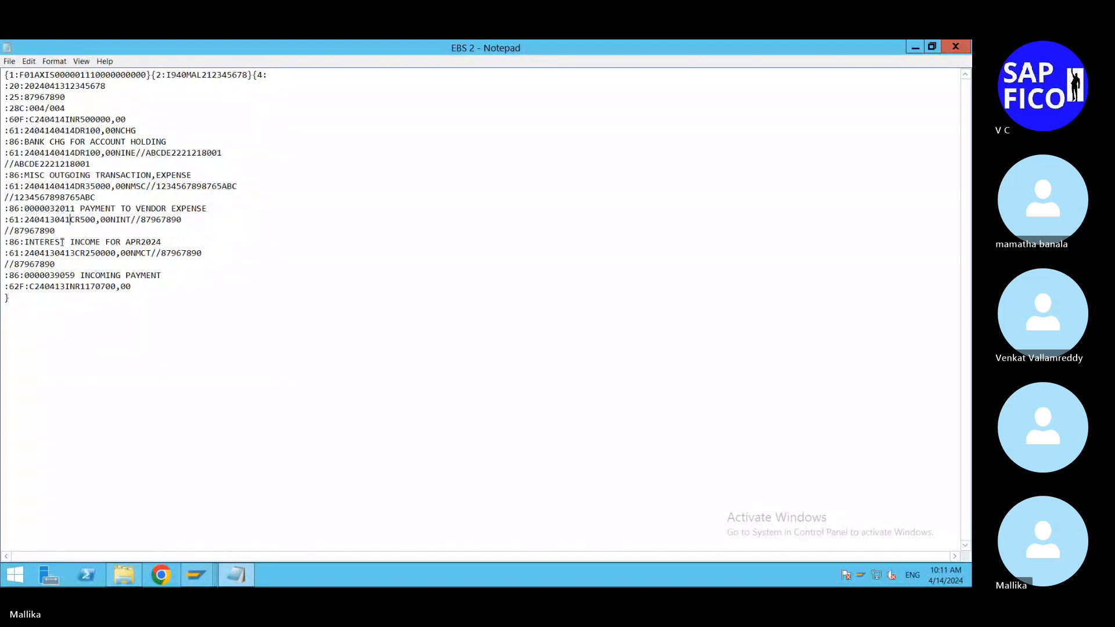
text(4)
click(56, 220)
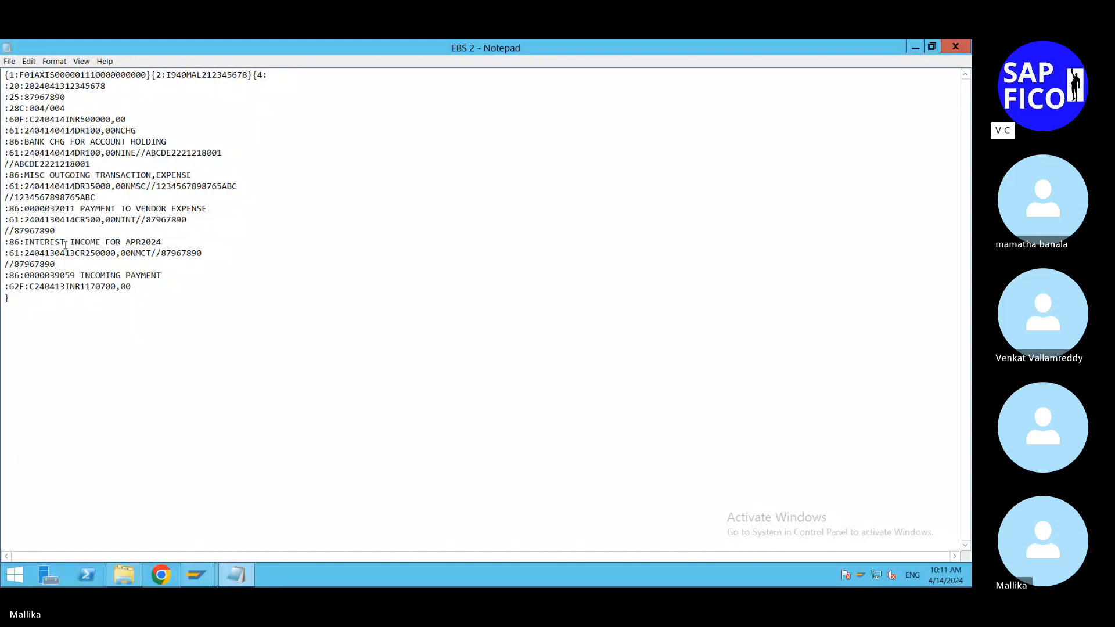
key(BackSpace)
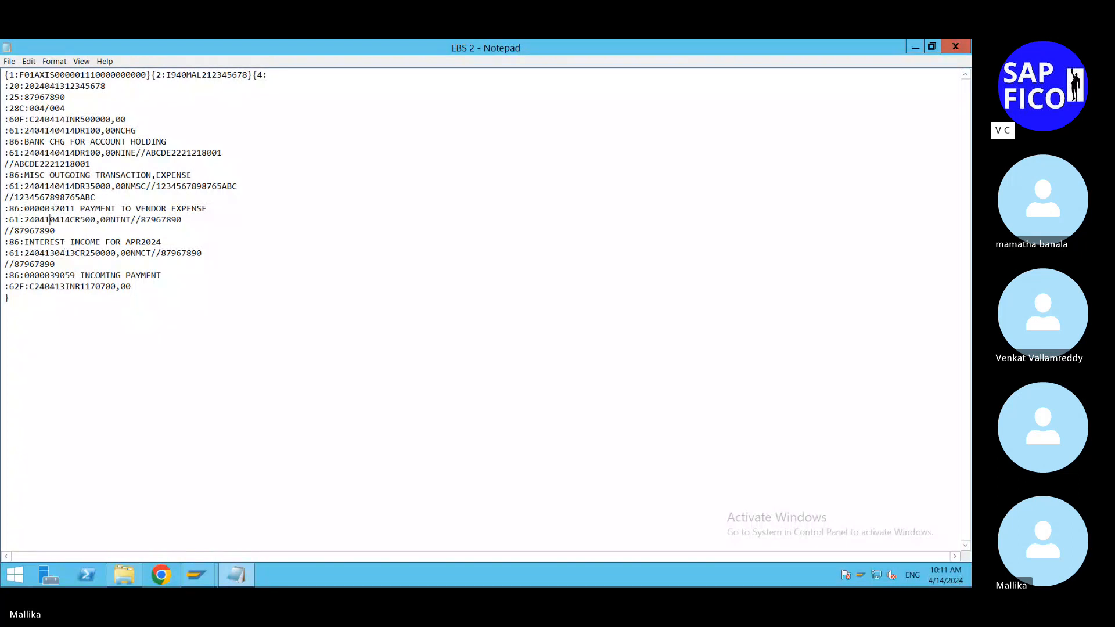
text(4)
click(69, 232)
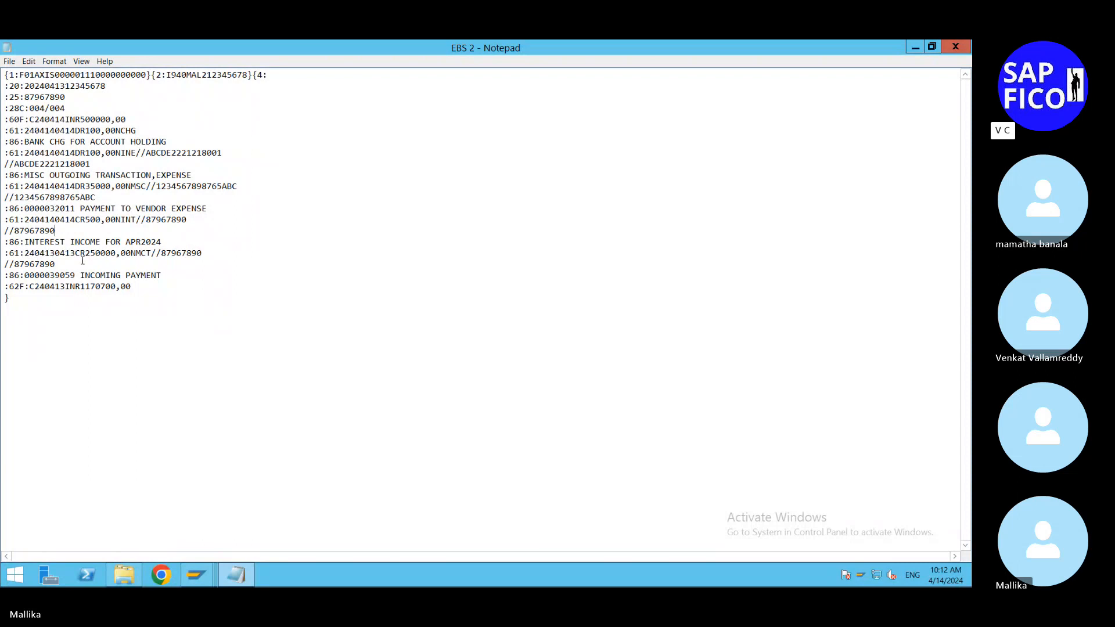
Step: Change the value date and entry date of the incoming payment (NMCT) line to 240414 and 0414
key(BackSpace)
text(4)
click(58, 256)
key(BackSpace)
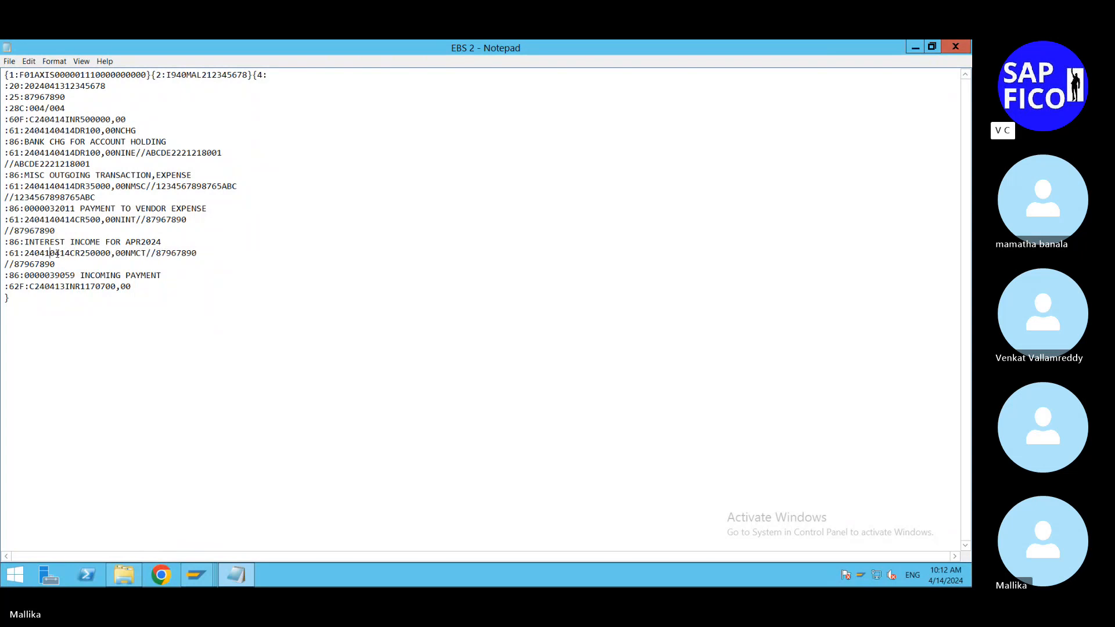
text(4)
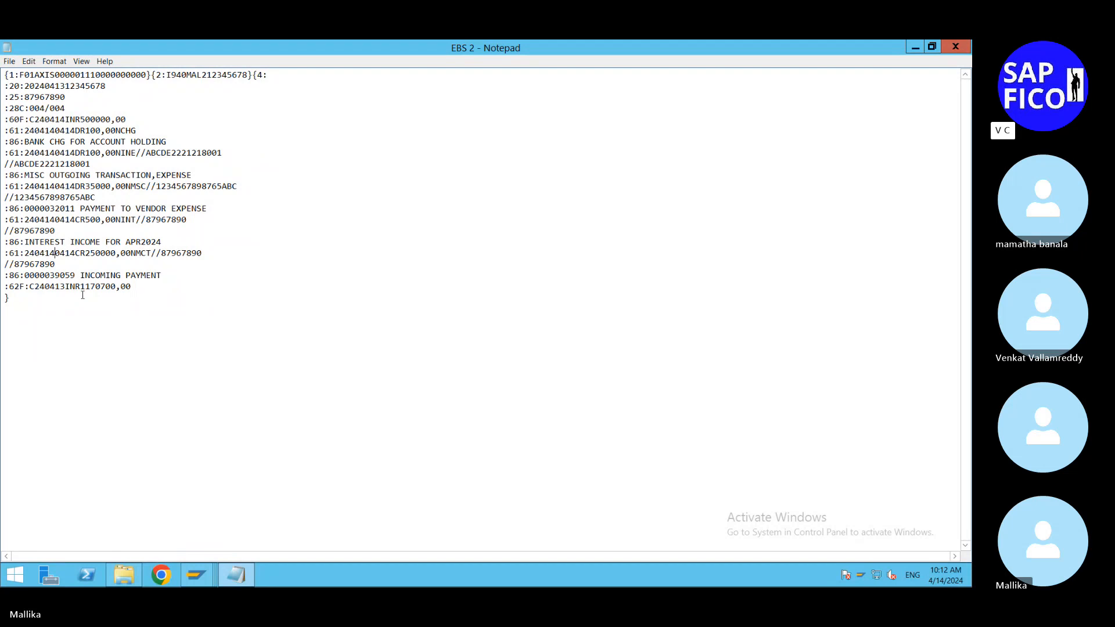
Step: Change the amount of the incoming payment (NMCT) line to 25000,00
key(Right)
key(Right)
key(Right)
key(Right)
key(Right)
key(Right)
key(Right)
key(Right)
click(106, 254)
key(BackSpace)
click(224, 259)
Step: Change the date in the :62F: closing balance line to 240414
click(68, 287)
key(BackSpace)
text(4)
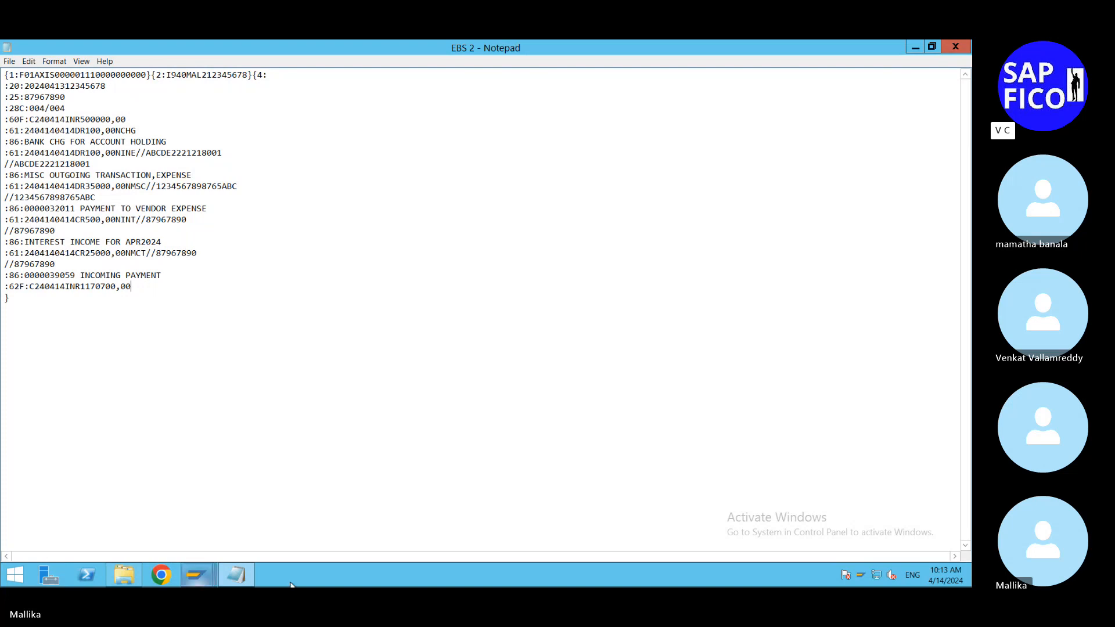
Step: Switch to SAP and start an FB70 customer invoice in company code MAL2 for customer BMW, with invoice date 14.04.2024
click(193, 578)
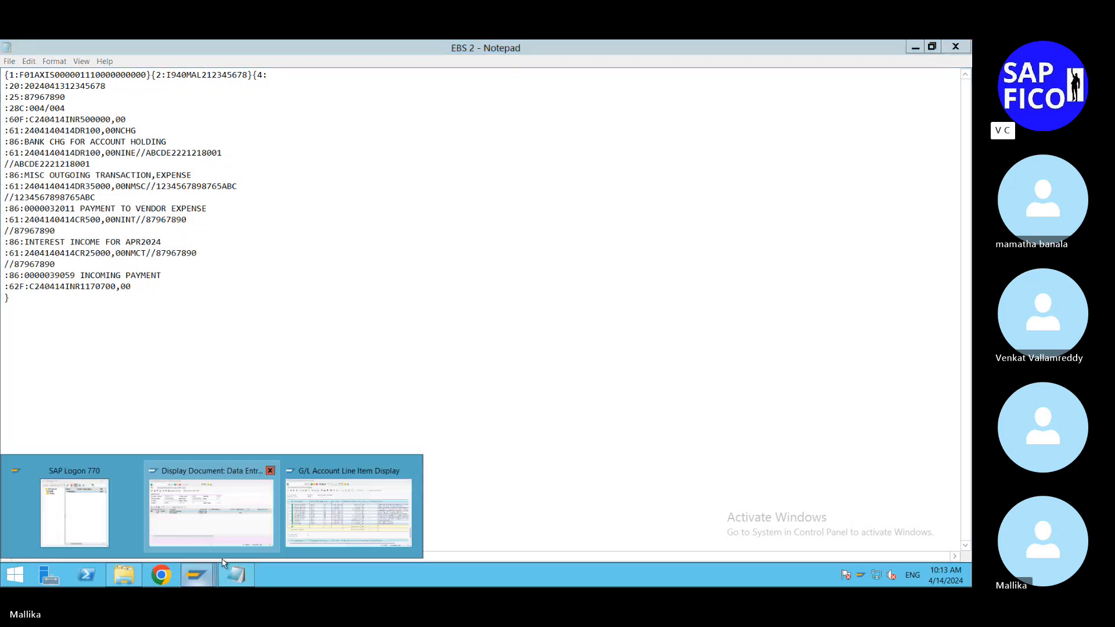
click(246, 529)
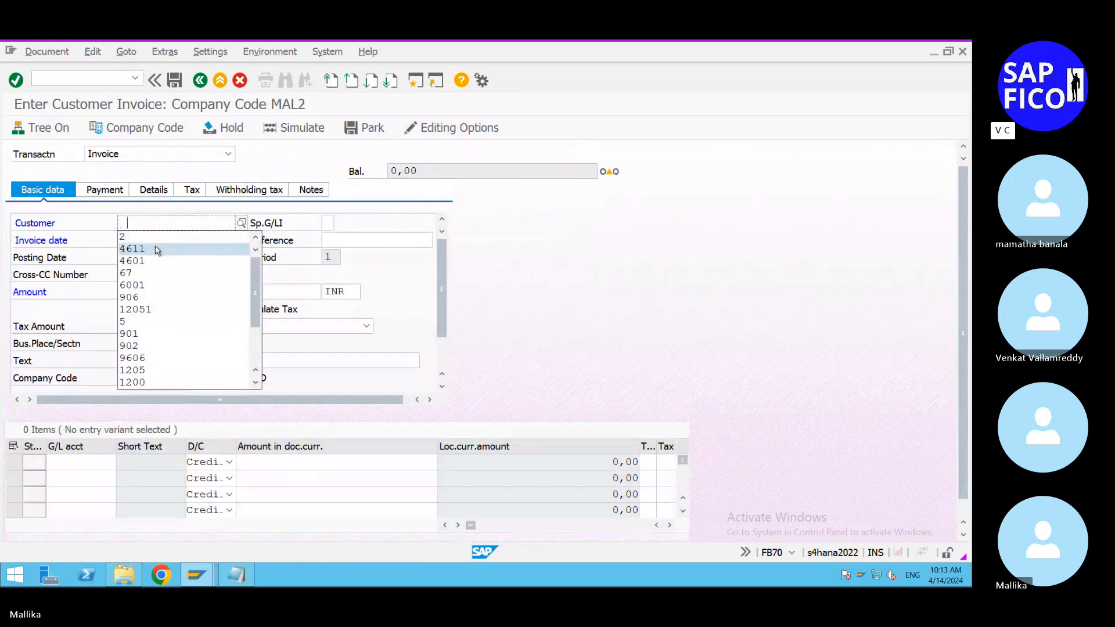
click(158, 249)
click(170, 241)
click(191, 240)
key(Return)
Step: Set the customer invoice's amount to 25000 INR and its text to SELLING MATERIAL TO CUSTOMER
click(137, 293)
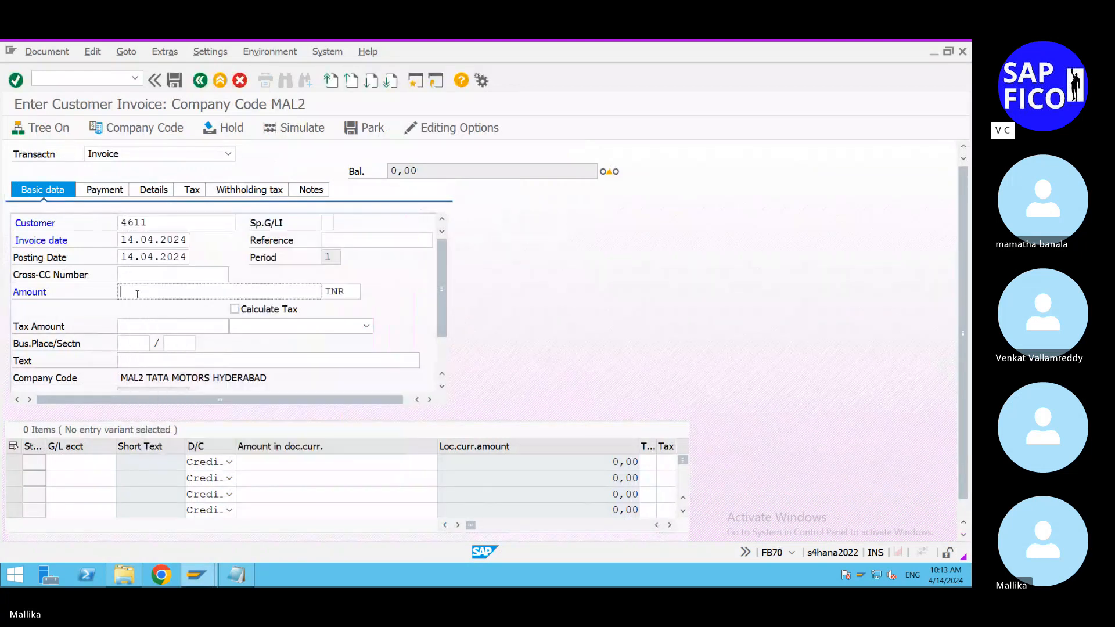
text(25)
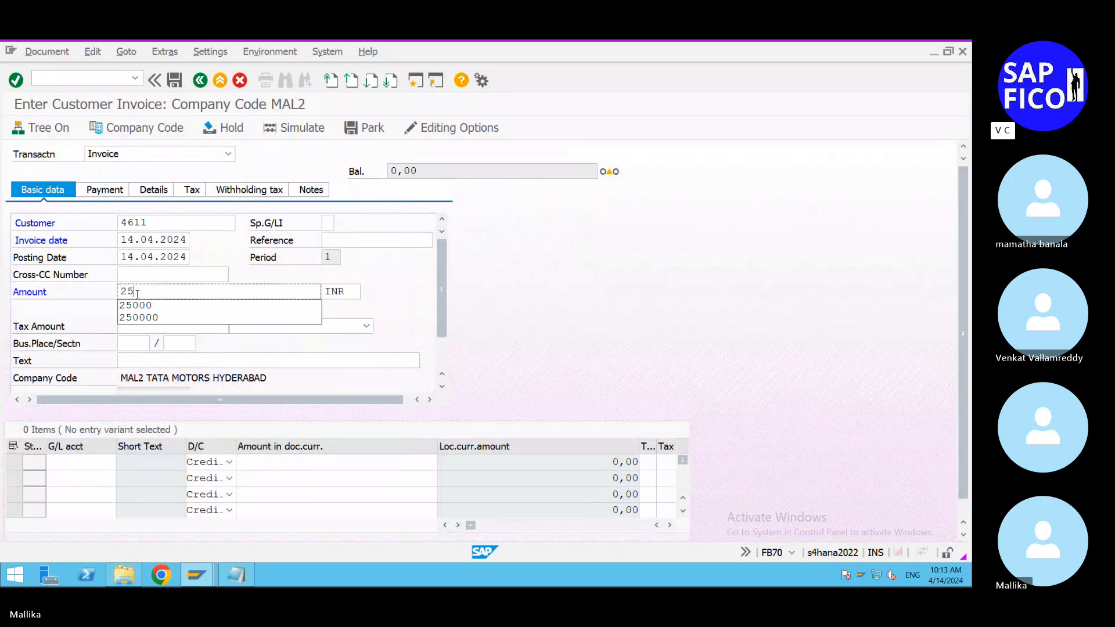
click(136, 306)
click(130, 357)
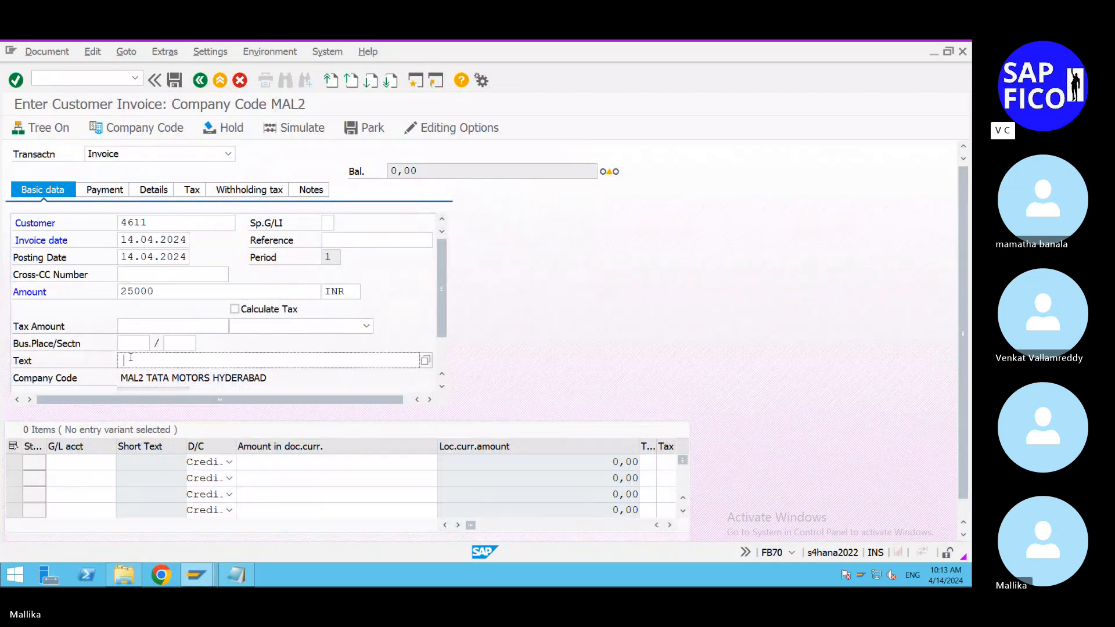
click(149, 383)
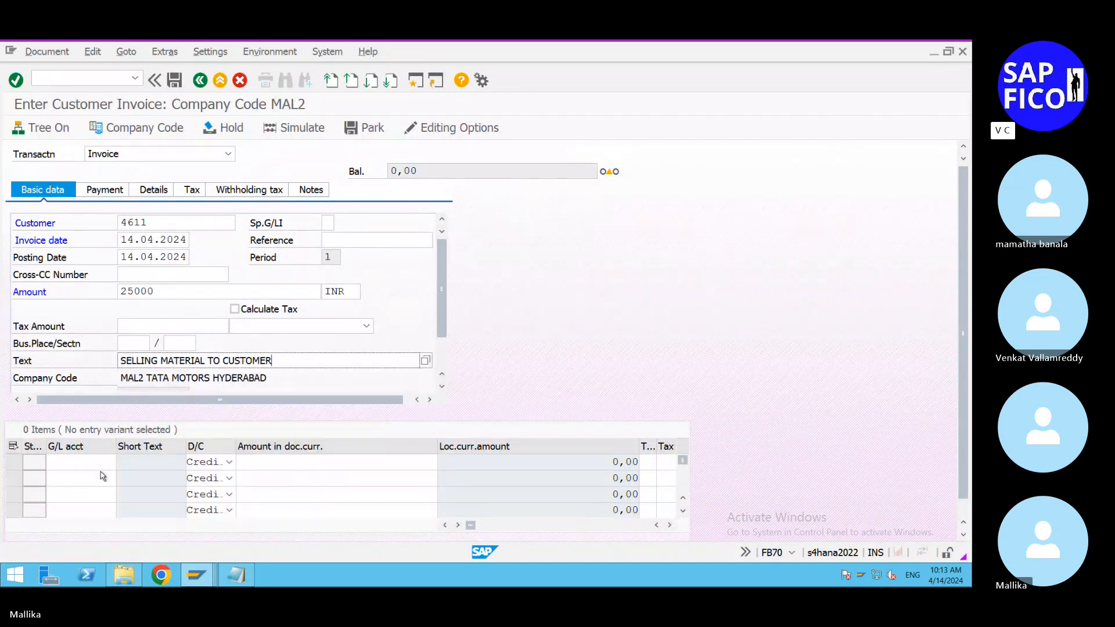
Step: Assign the full invoice amount to G/L account 200200 (Sales account) and post the customer invoice
click(81, 462)
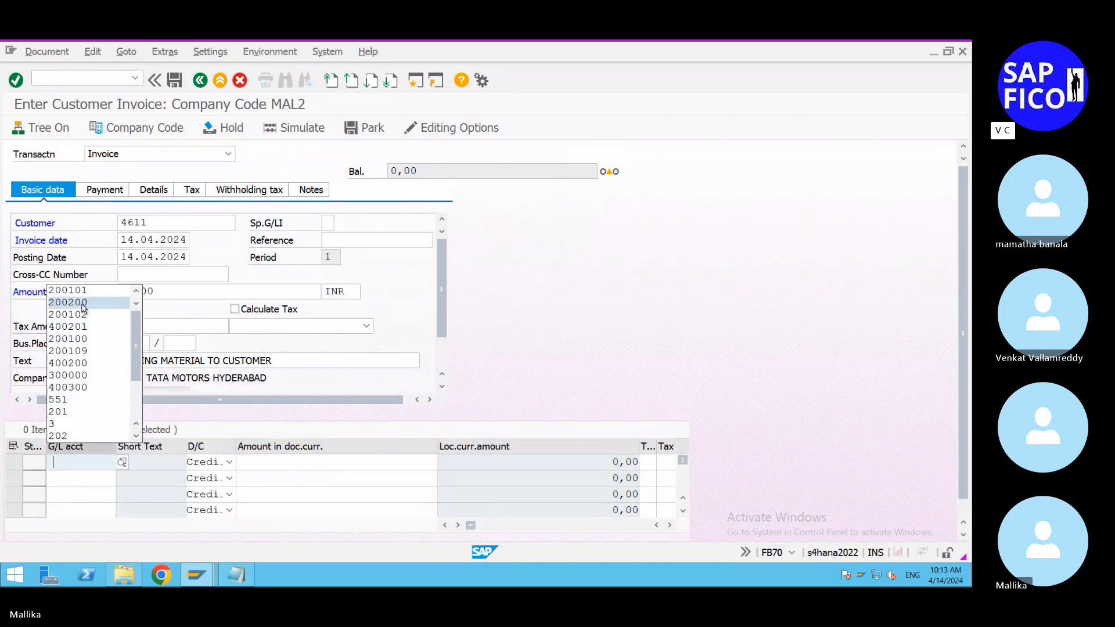
click(125, 461)
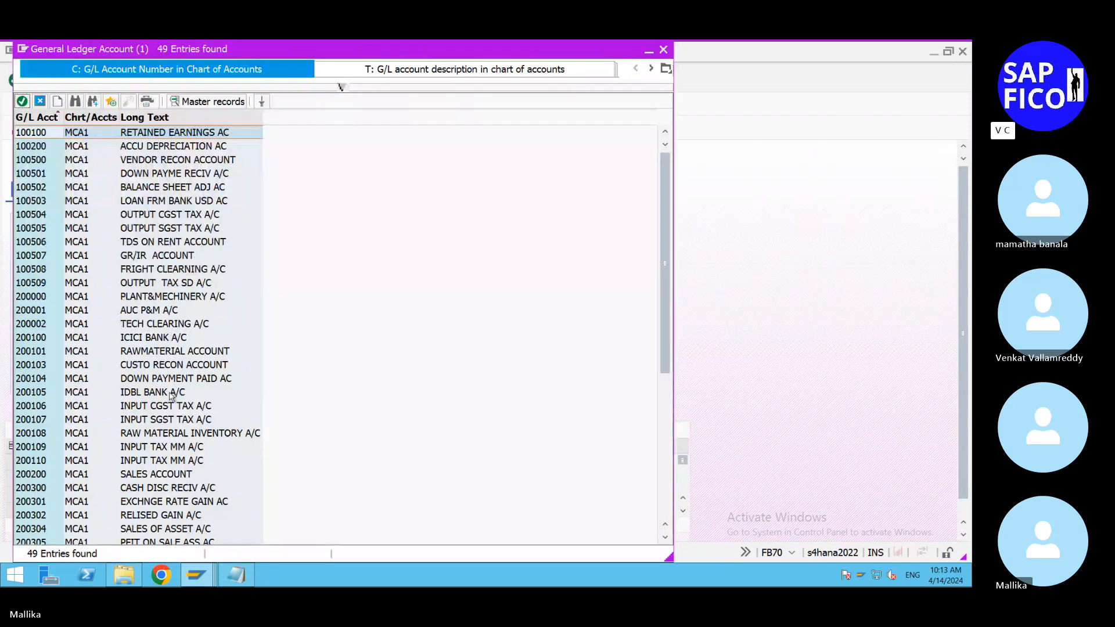
double_click(154, 474)
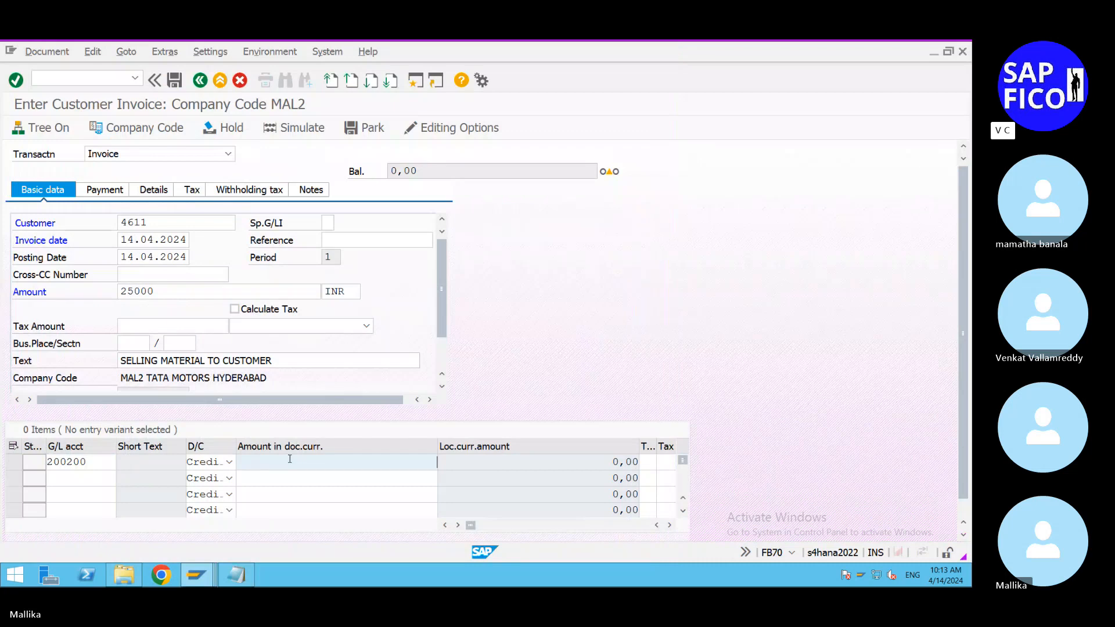
text(*)
key(Return)
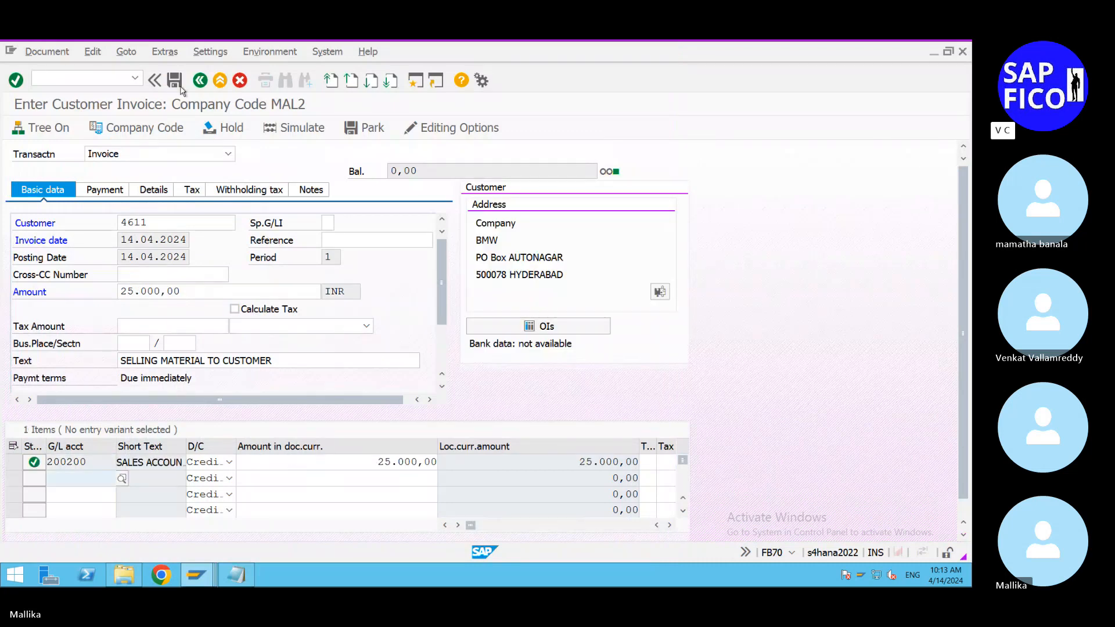
click(175, 81)
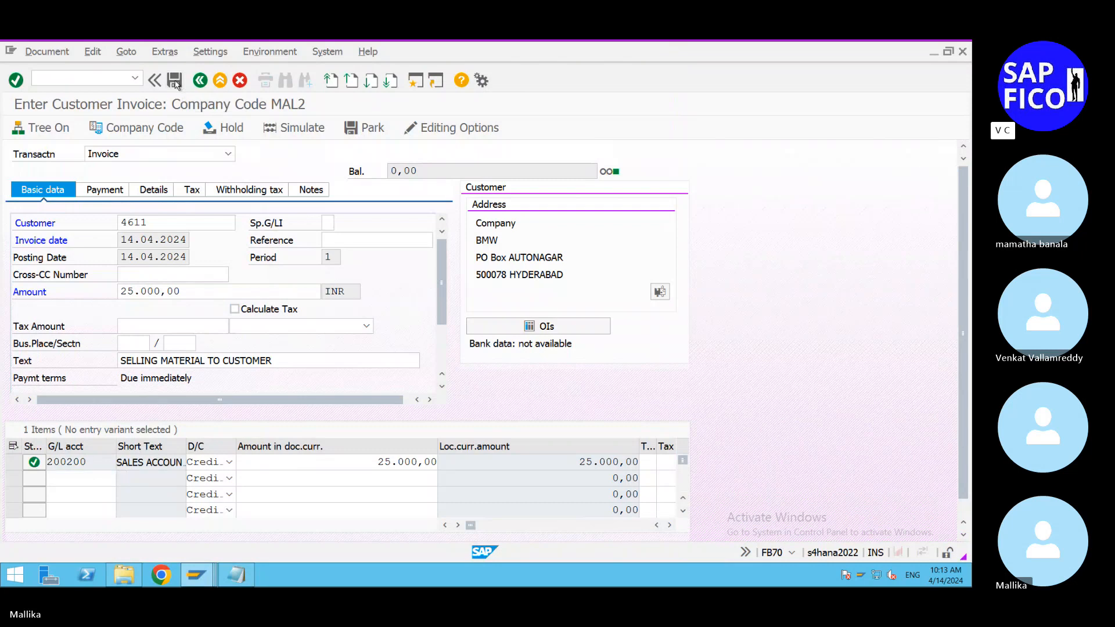
Step: Start transaction F-28 for incoming payments and set the document date to 14.04.2024
click(45, 76)
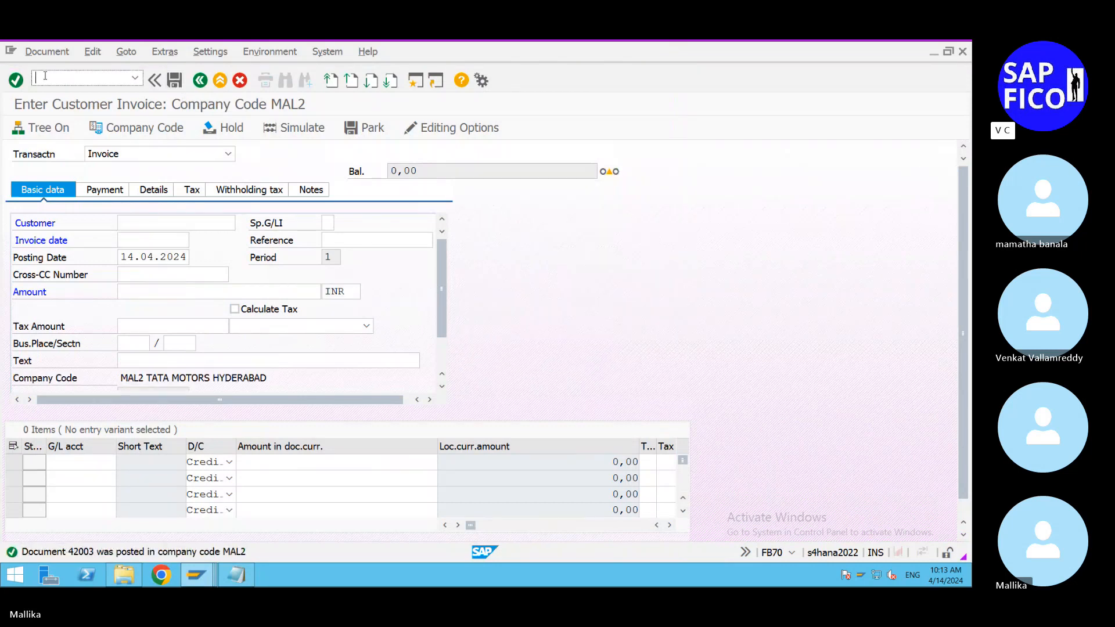
text(/nf-28)
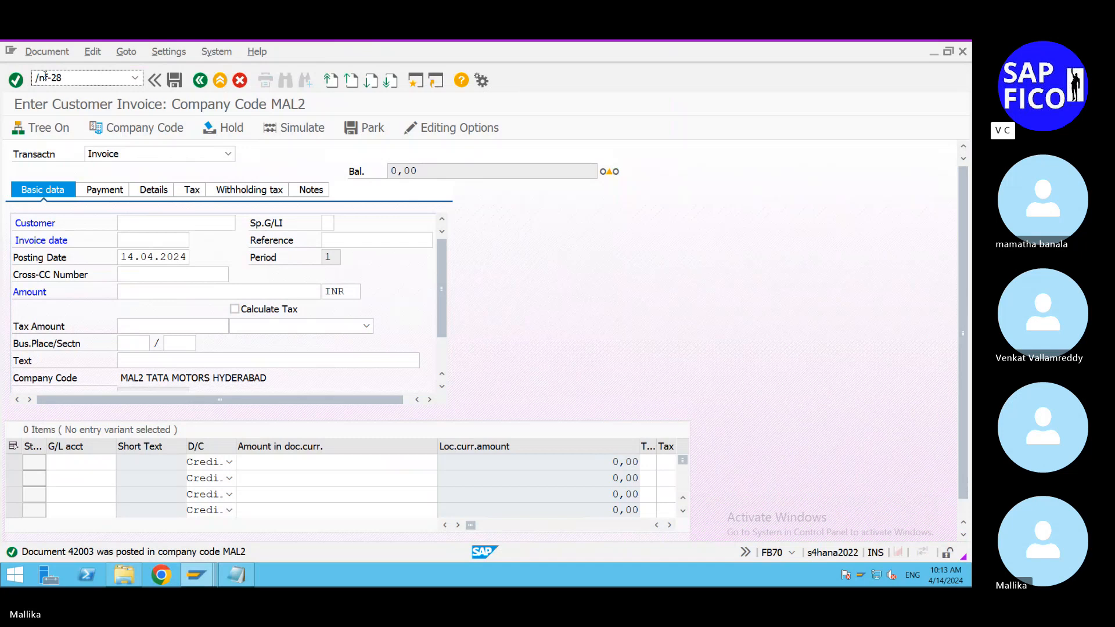
key(Return)
click(195, 154)
double_click(373, 354)
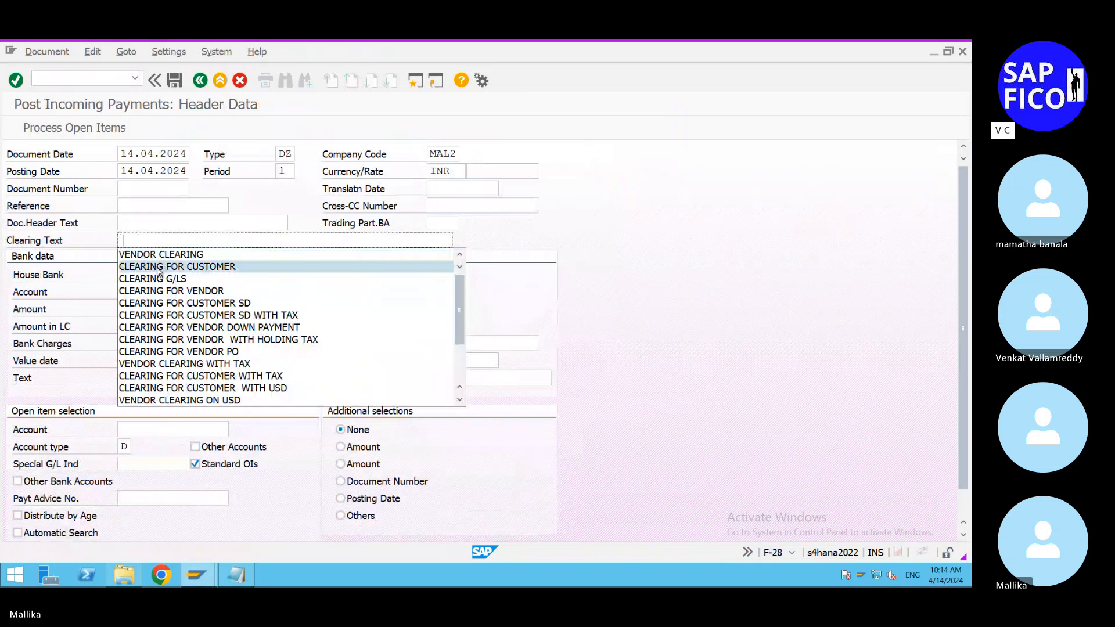
Step: Enter CLEARING FOR CUSTOMER as the clearing text, document header text and bank item text
click(153, 266)
drag(238, 239, 185, 239)
drag(6, 238, 6, 242)
key(ctrl+c)
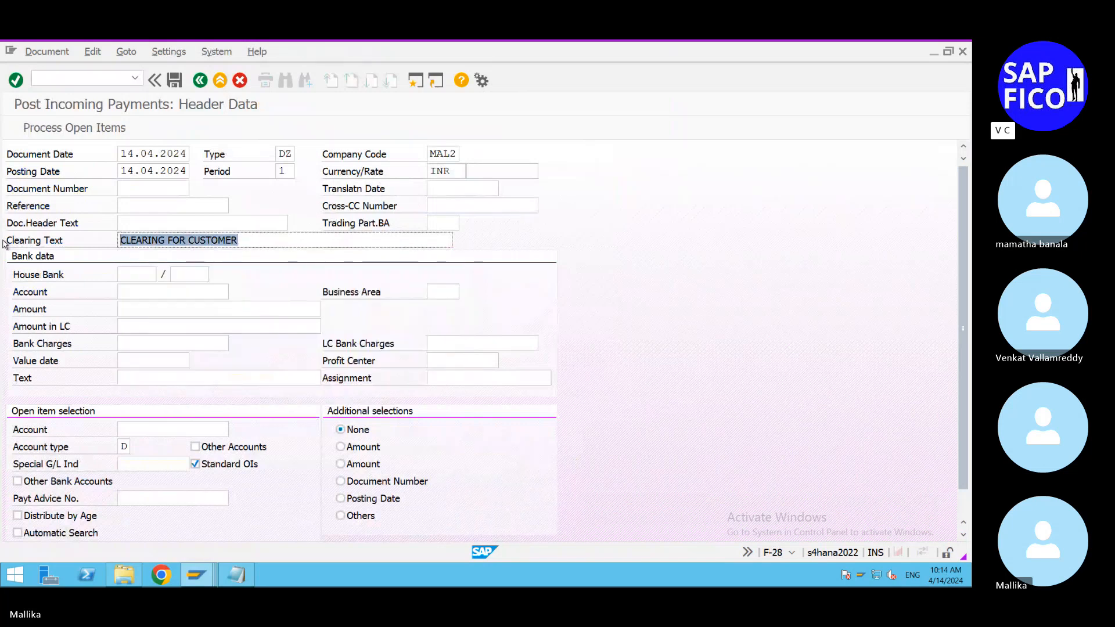
click(105, 246)
click(140, 223)
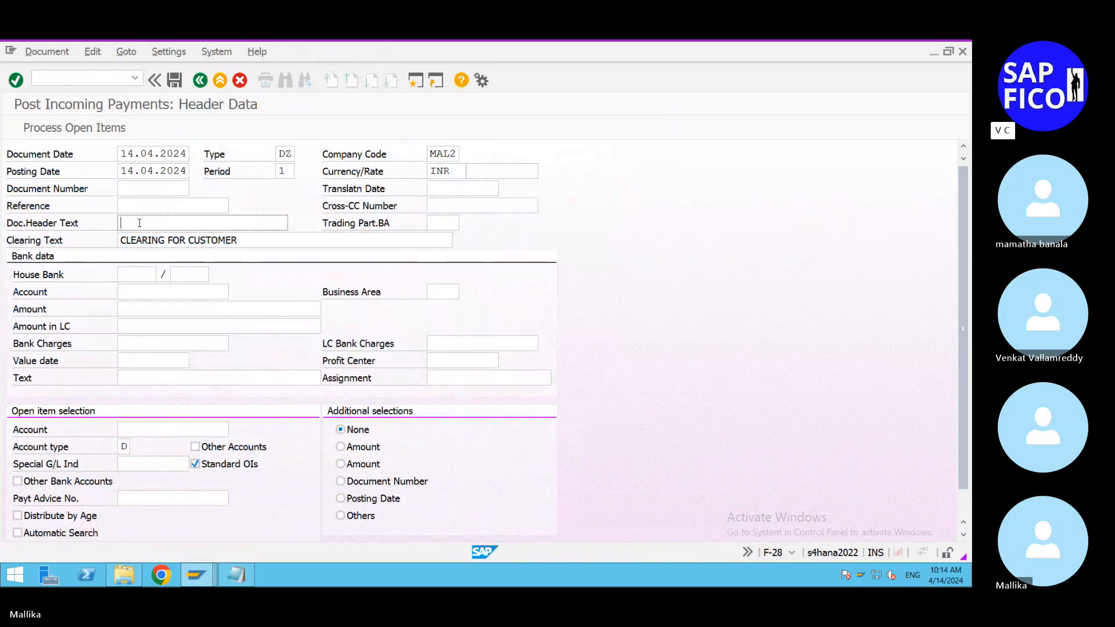
key(ctrl+v)
click(134, 376)
key(ctrl+v)
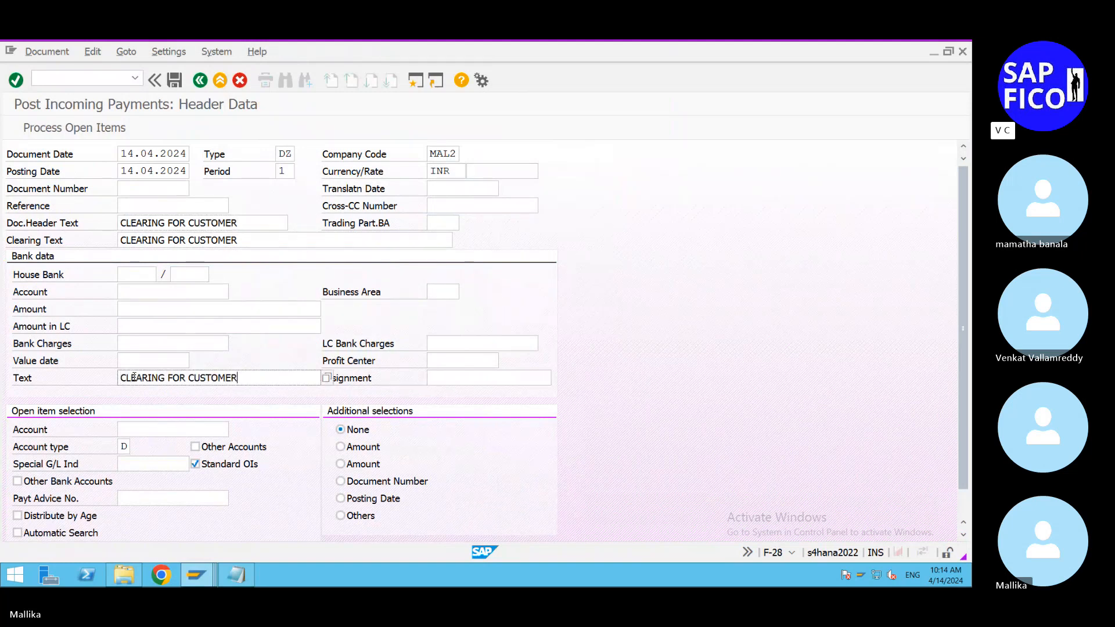
Step: Set the incoming payment's amount to 25000 and its bank G/L account to 500002
click(128, 291)
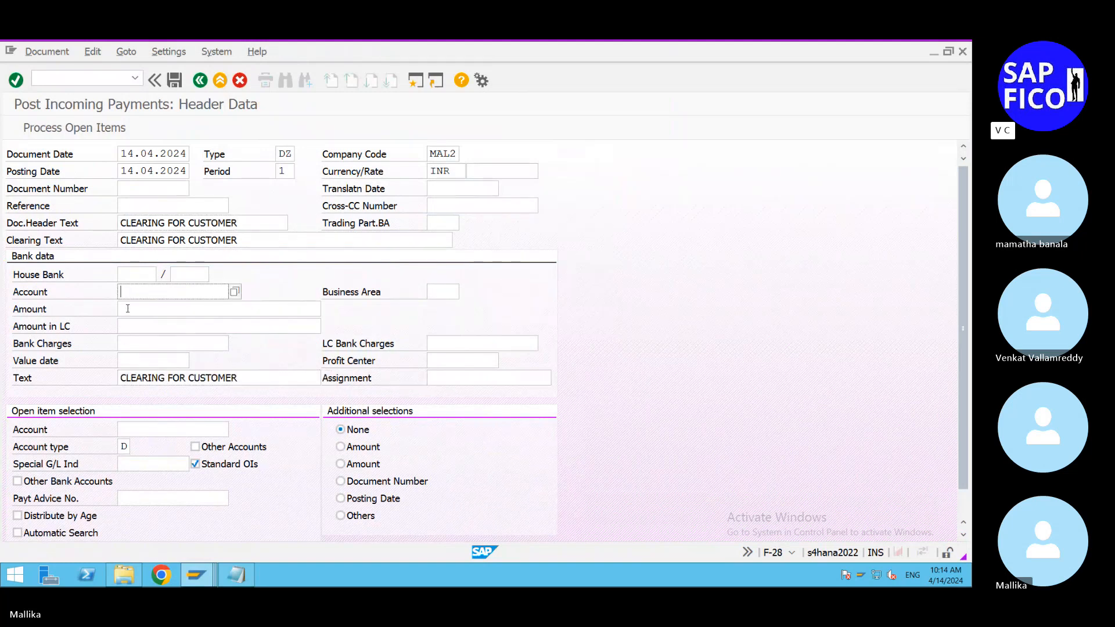
click(128, 308)
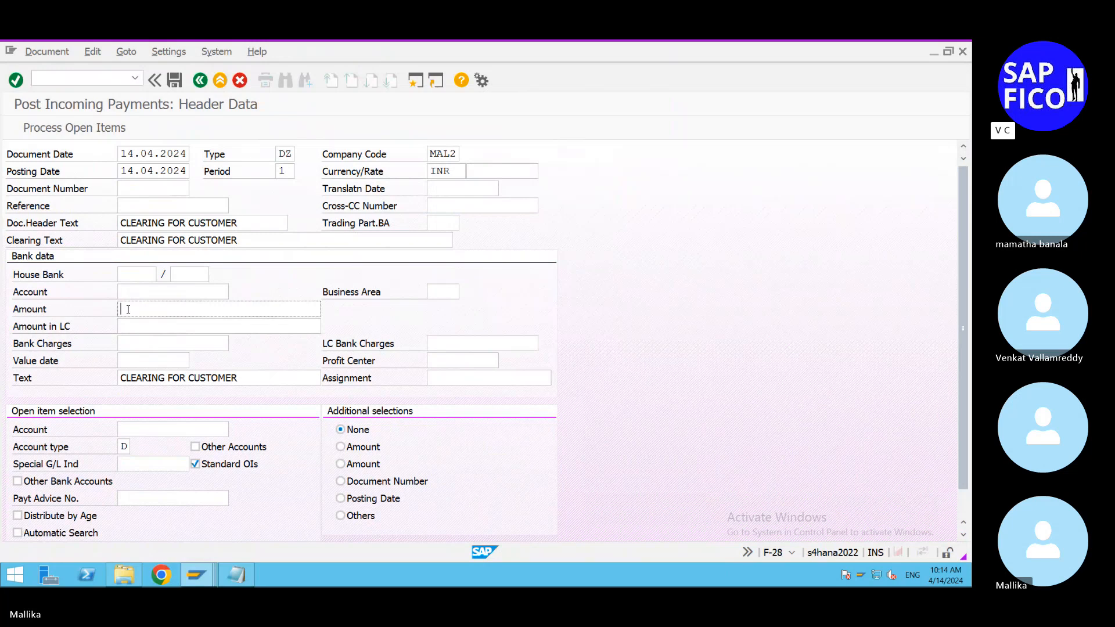
text(25000)
click(193, 294)
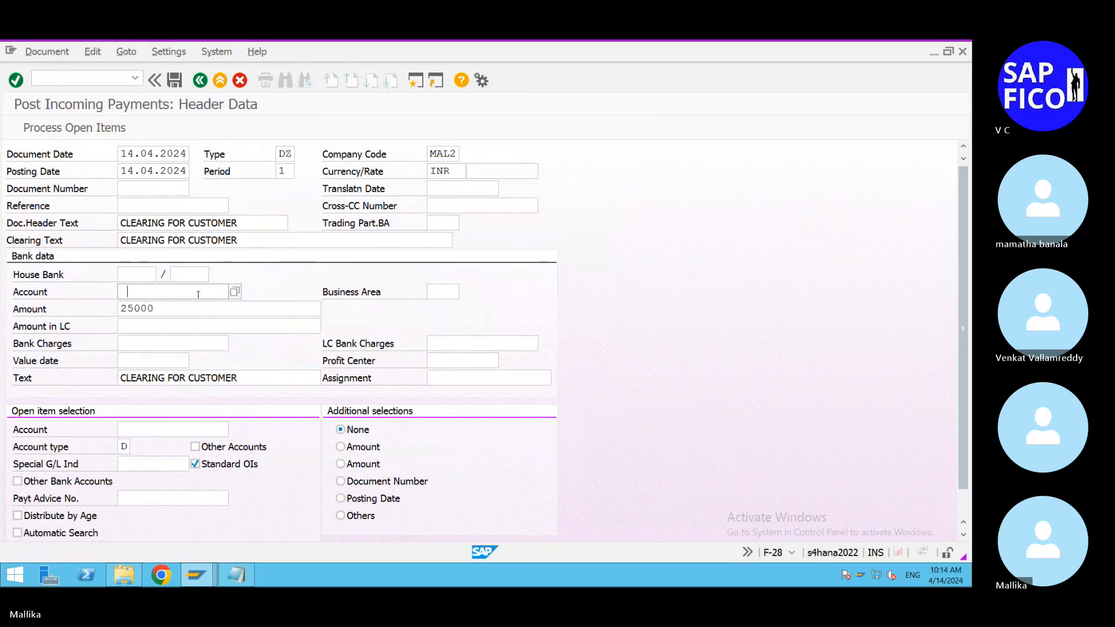
click(198, 294)
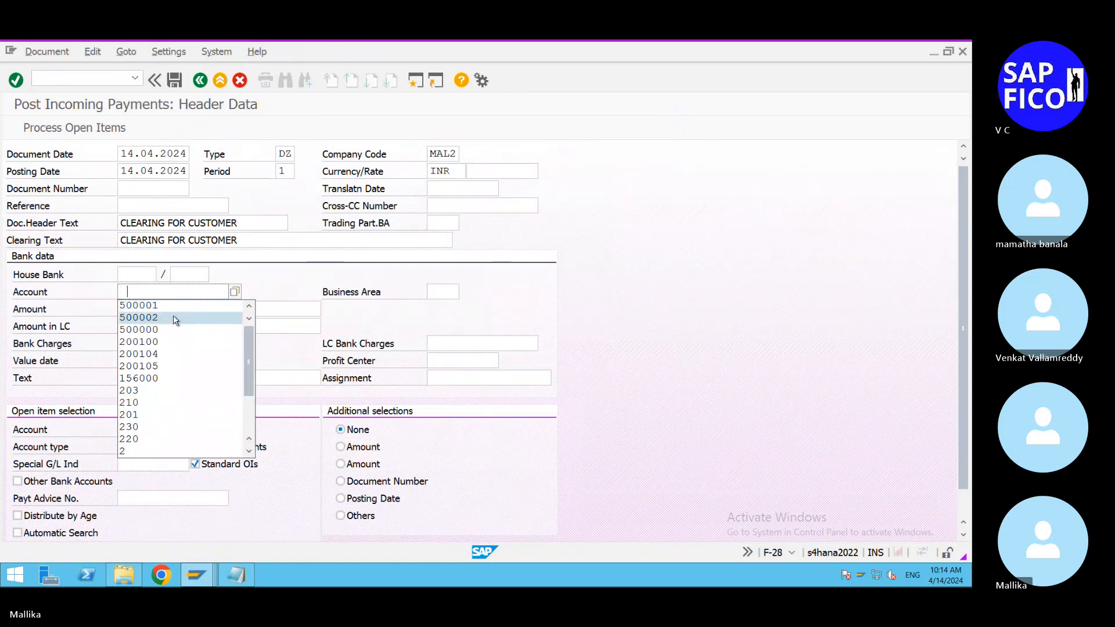
click(175, 320)
Step: Select customer BMW's account for the open items, process its 25.000,00 INR invoice and post the incoming payment
click(135, 427)
click(135, 427)
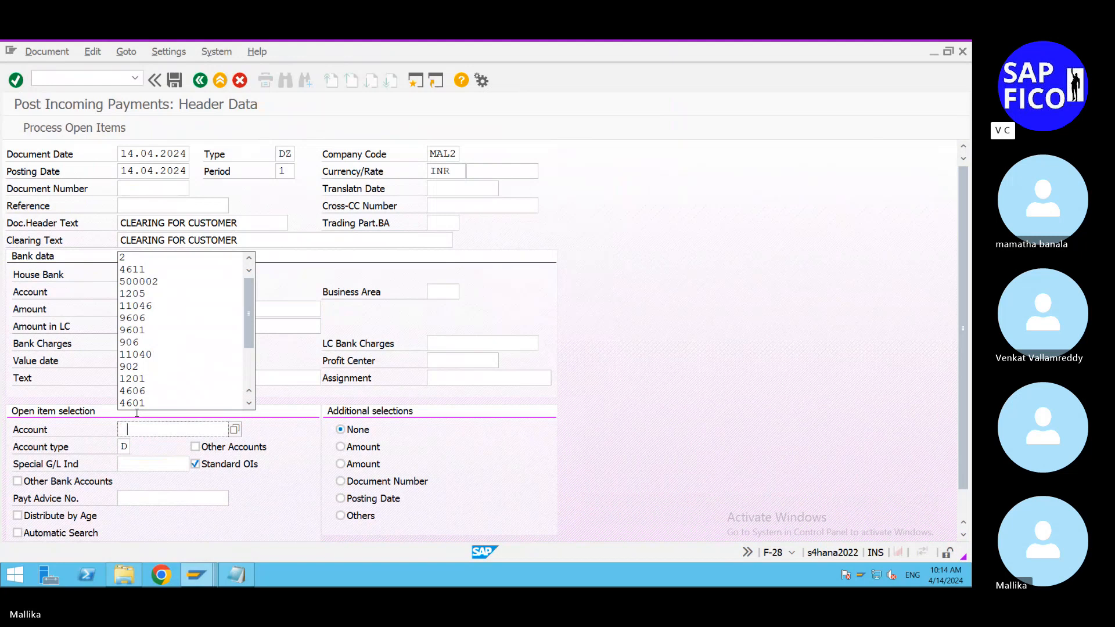
click(133, 269)
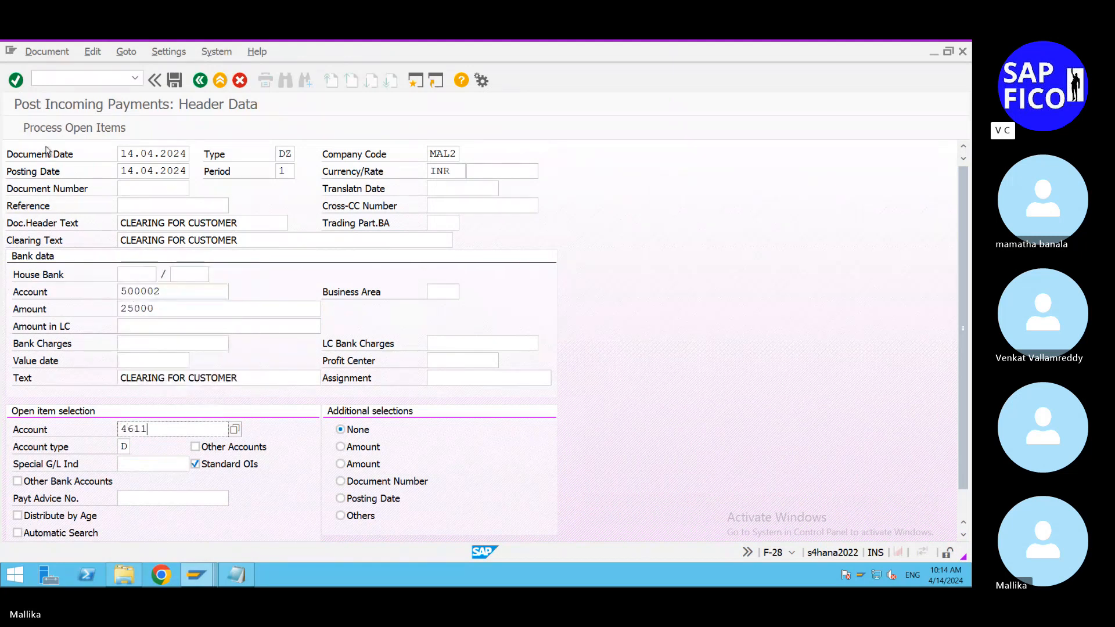
click(51, 131)
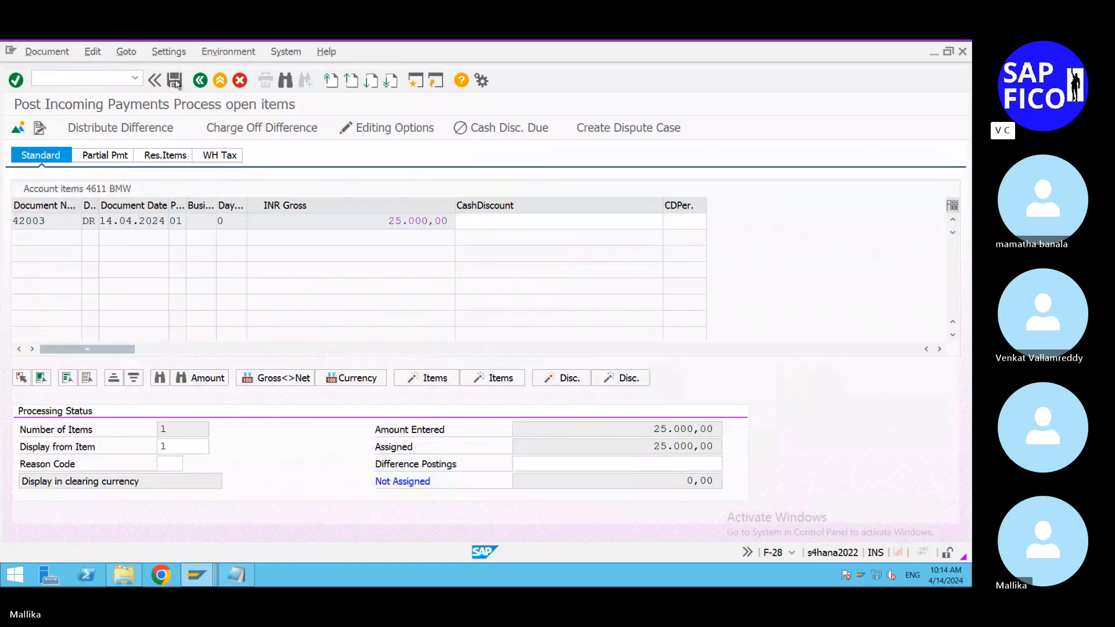
click(174, 81)
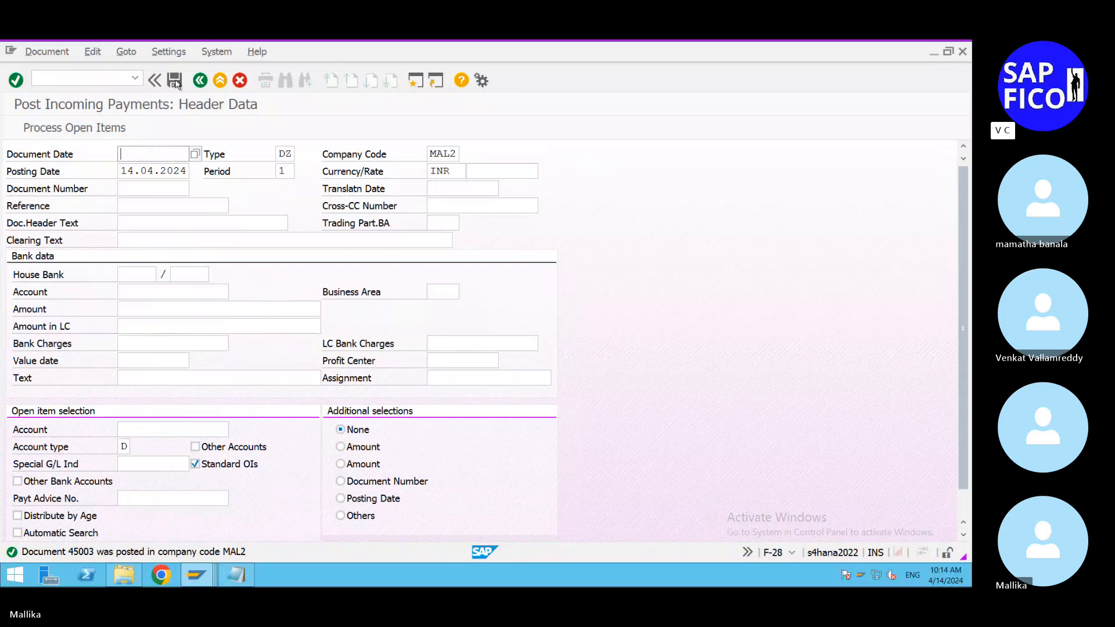
Step: Open a new session from the G/L account line item display and start transaction FBL5N for customer line items
click(209, 580)
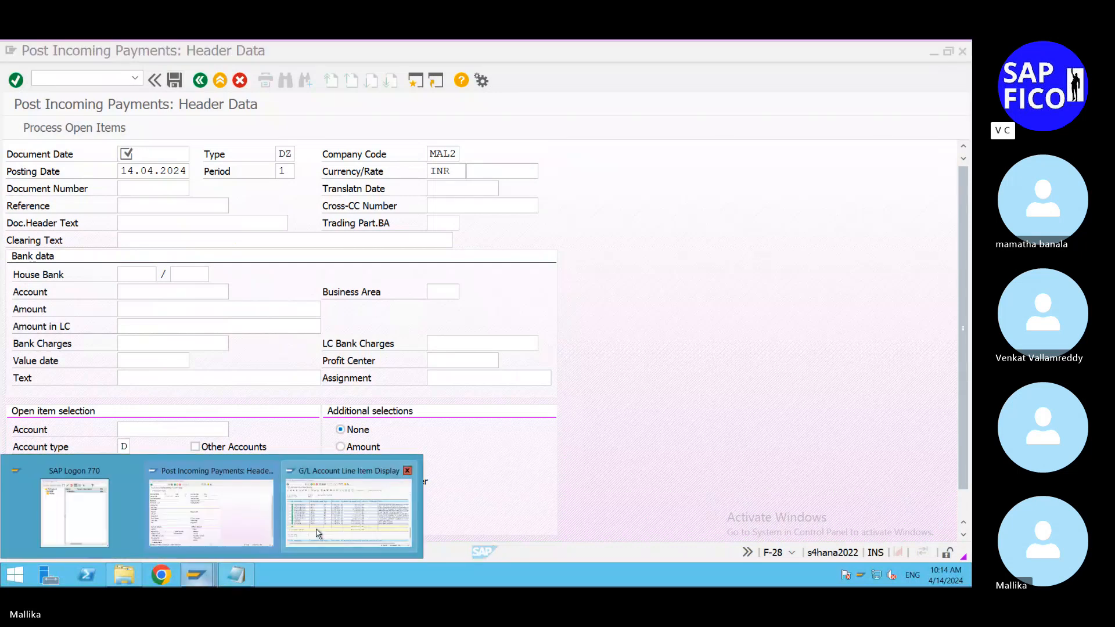
click(313, 483)
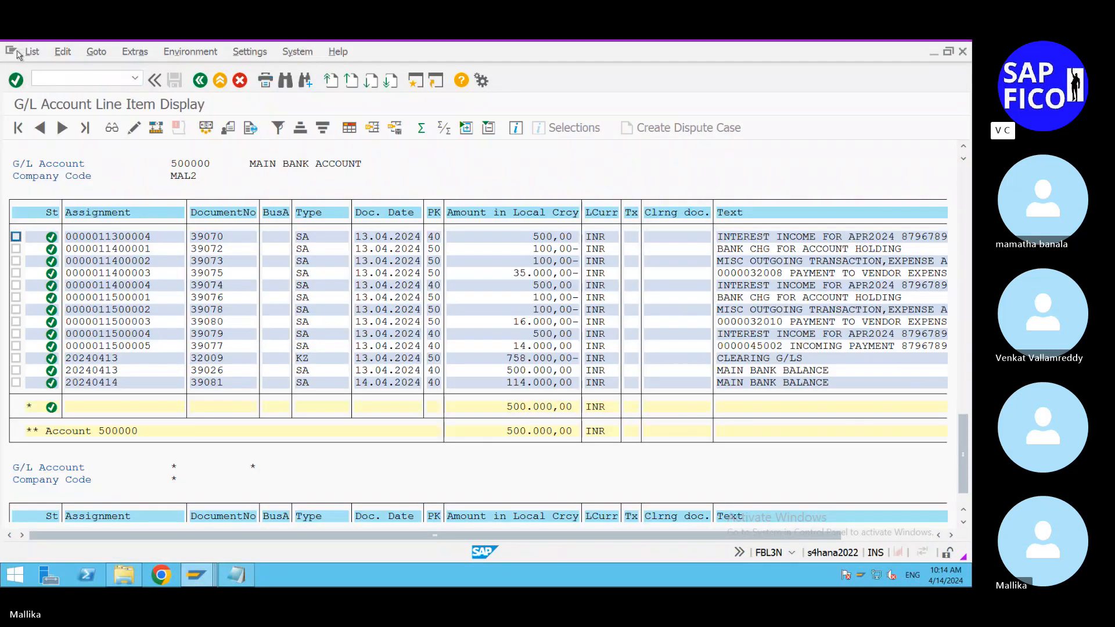
click(135, 78)
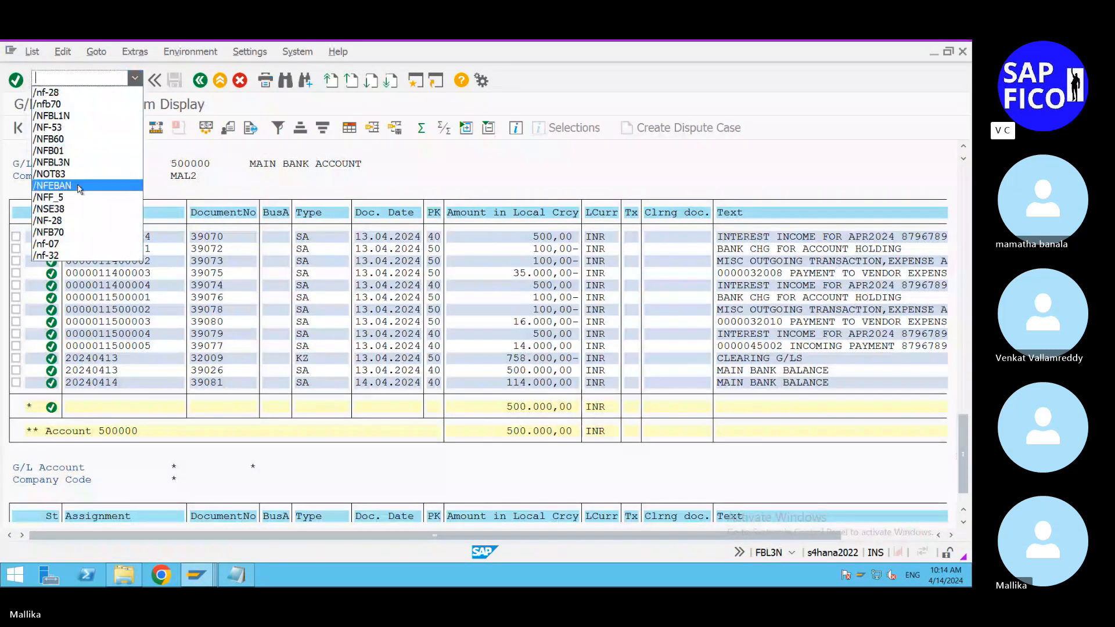
click(51, 80)
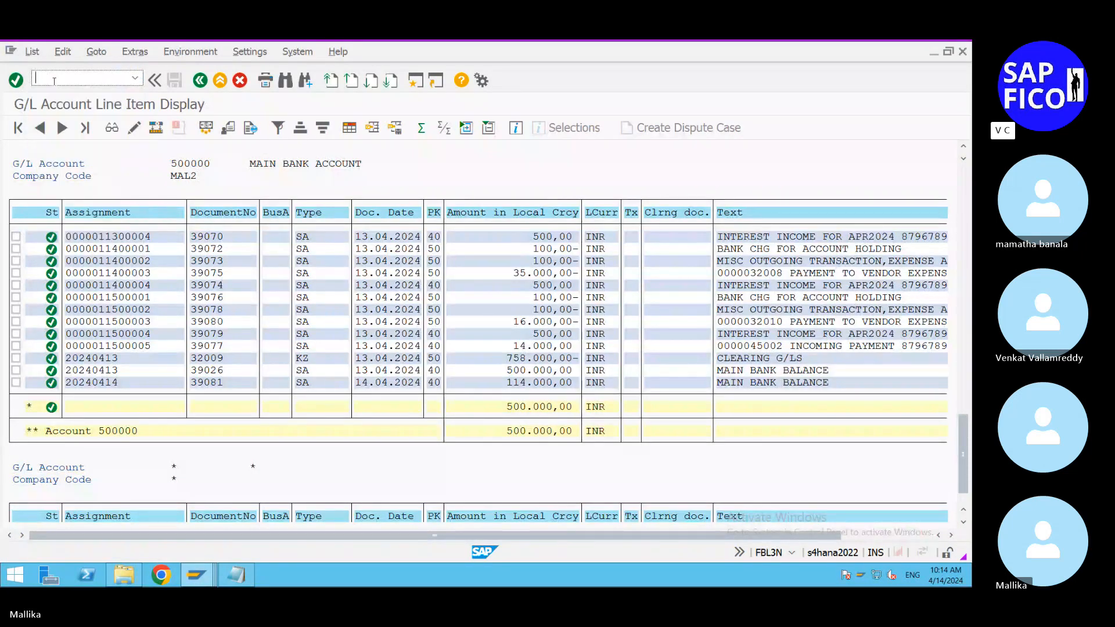
click(414, 80)
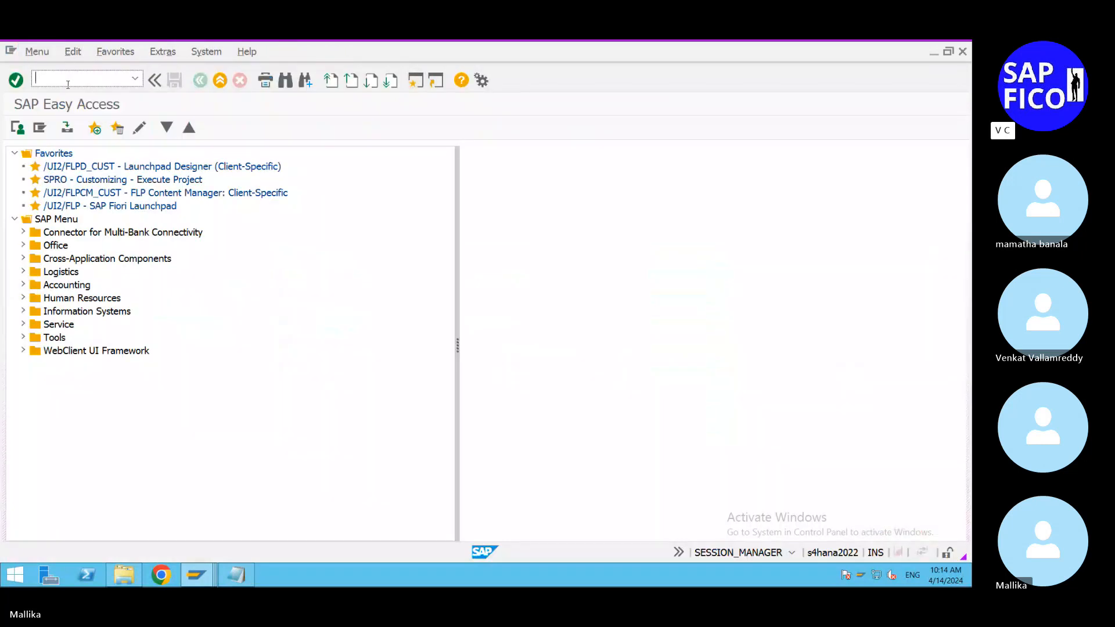
text(/nfbl5n)
key(Return)
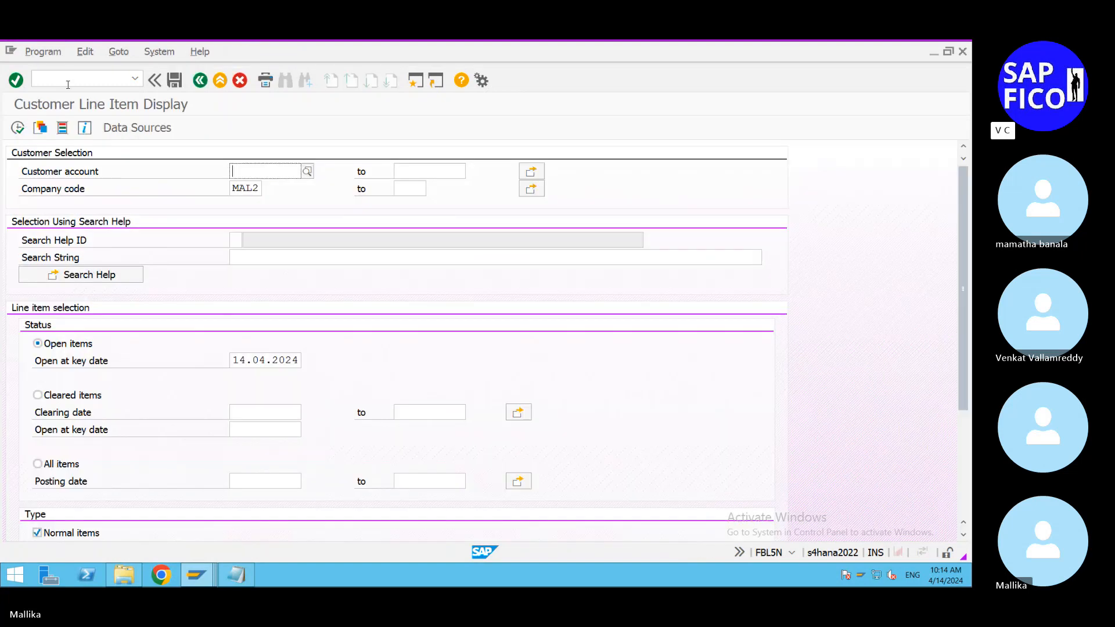
Step: Display all line items of customer BMW in company code MAL2
text(4611)
click(37, 464)
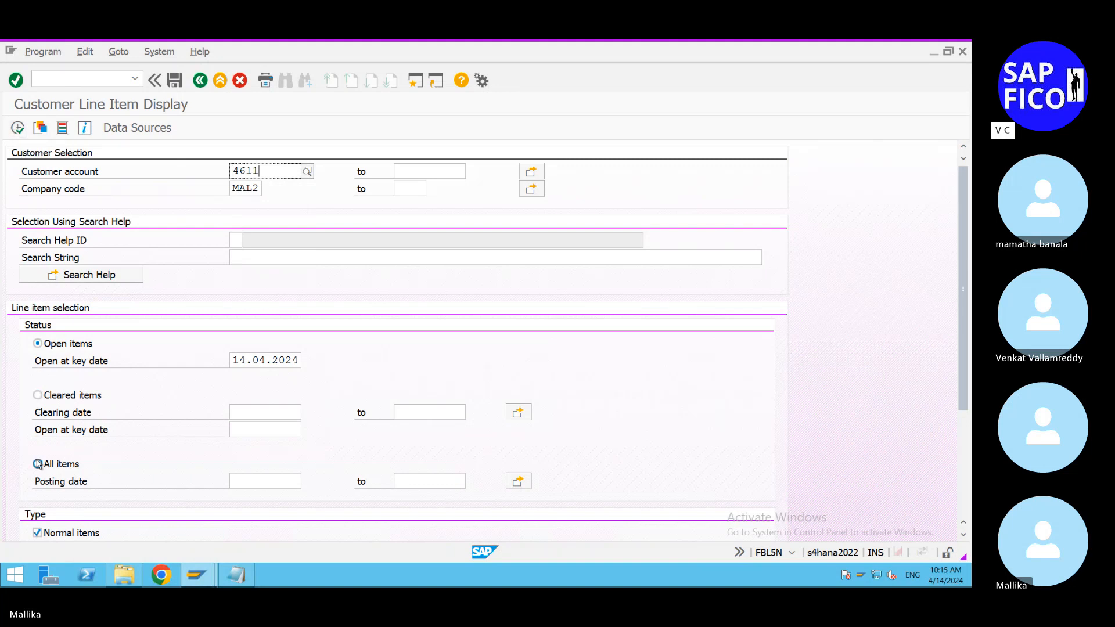
click(20, 128)
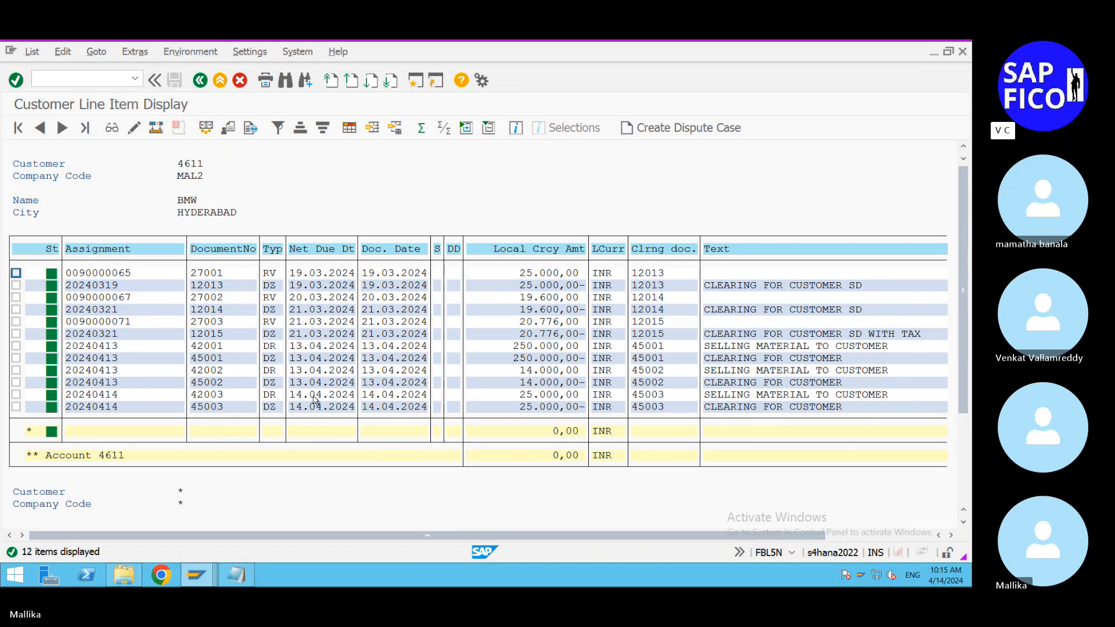
Step: View the accounting entries of BMW's invoice dated 14.04.2024 and compare them with the customer invoice scheme in the Skype image
double_click(232, 395)
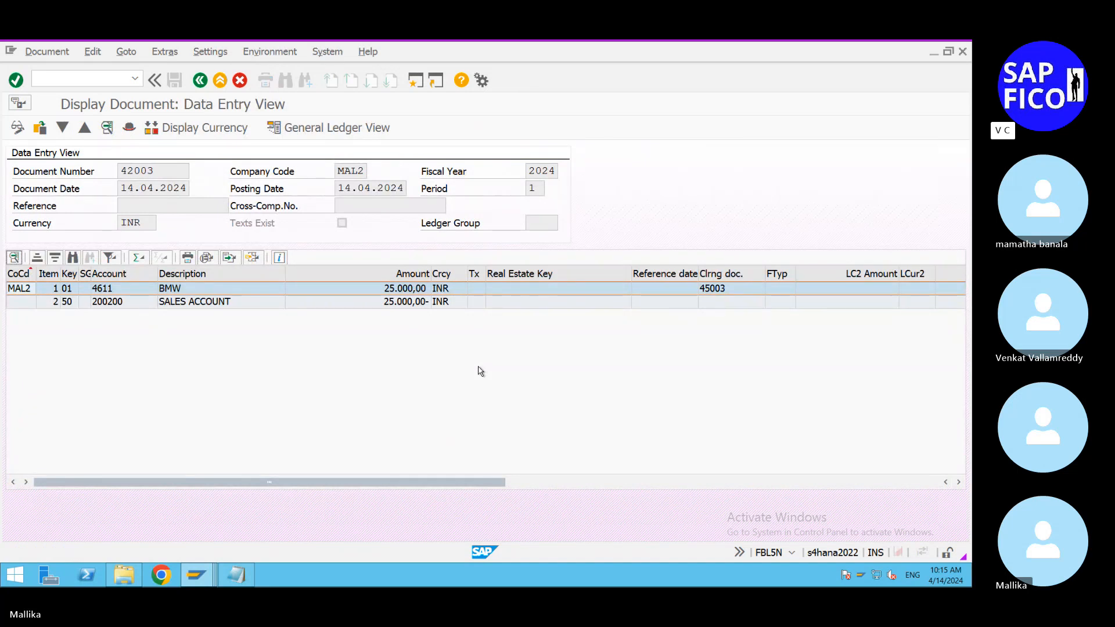
mouse_move(846, 49)
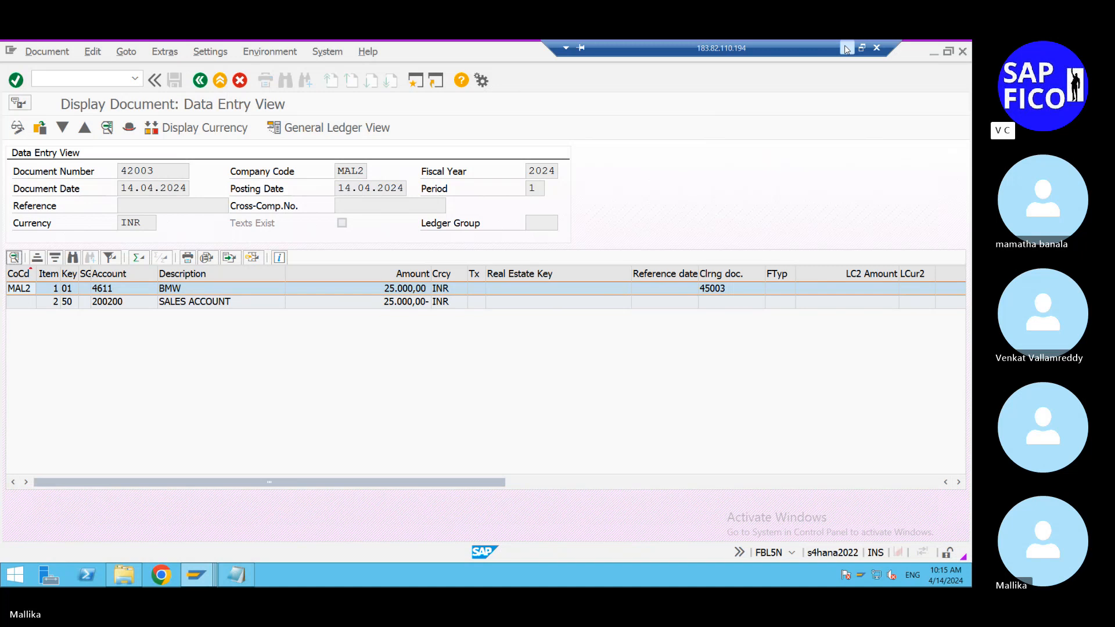
click(845, 49)
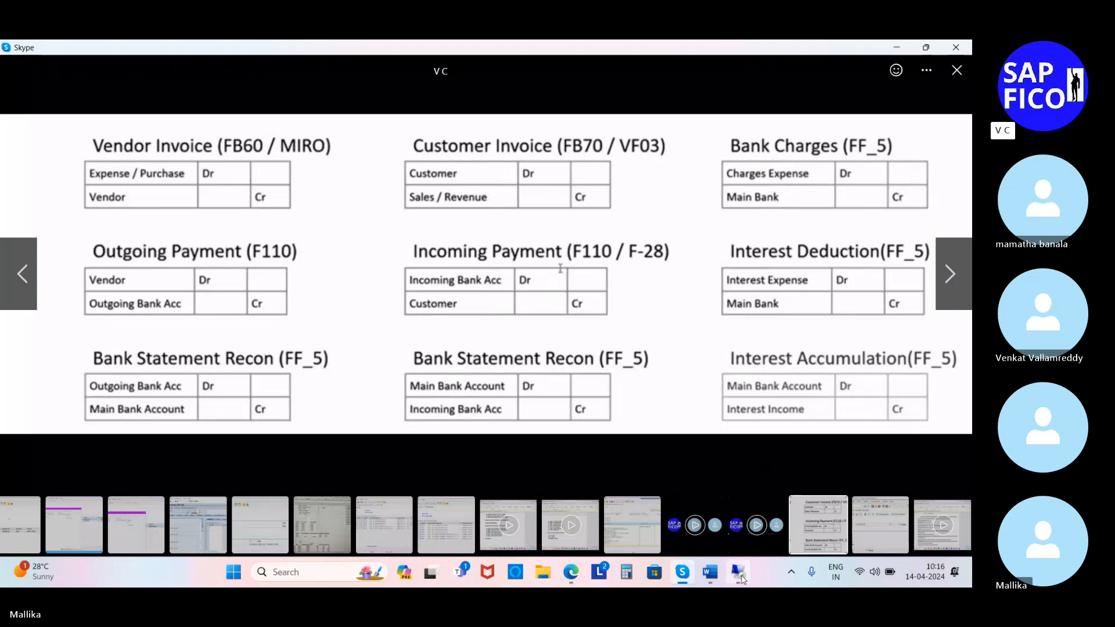
click(738, 572)
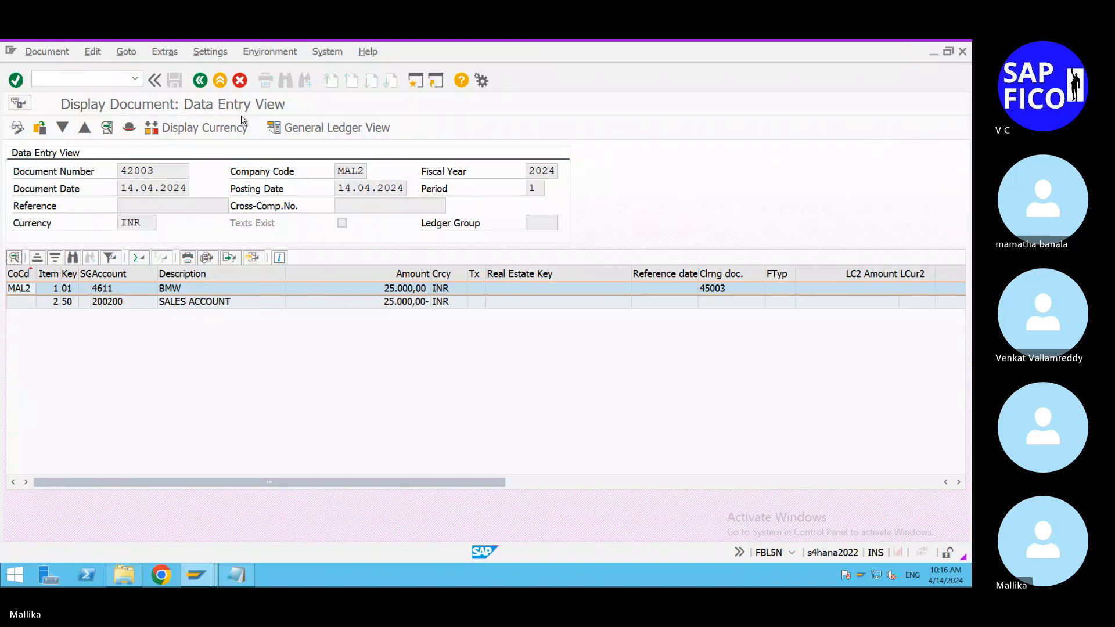
Step: Return to BMW's line items and display the accounting entries of the incoming payment dated 14.04.2024
click(200, 81)
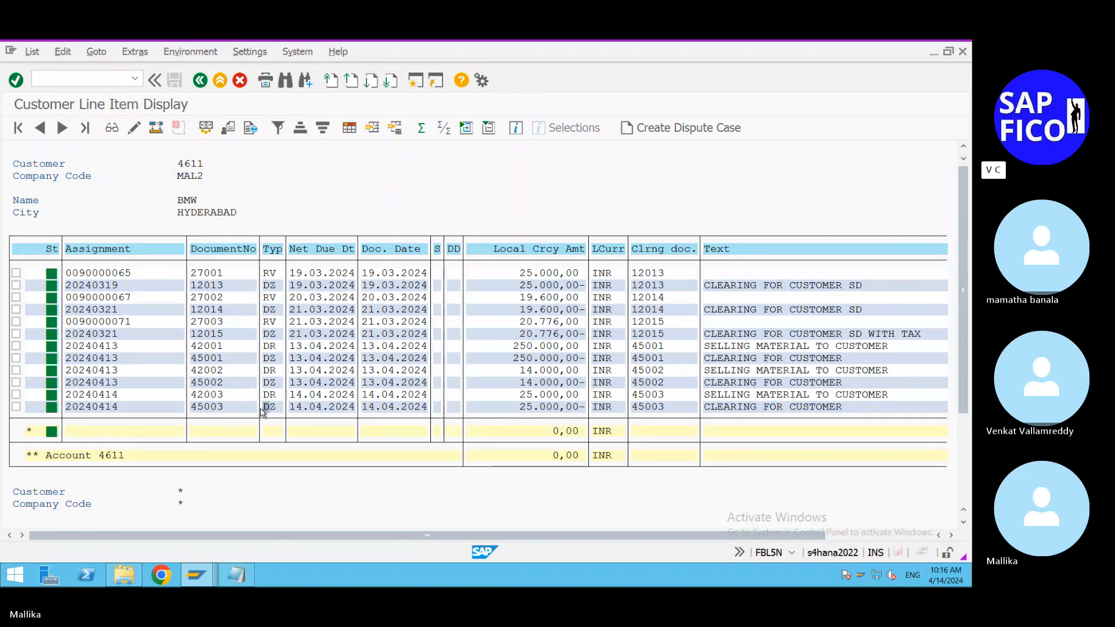
double_click(227, 406)
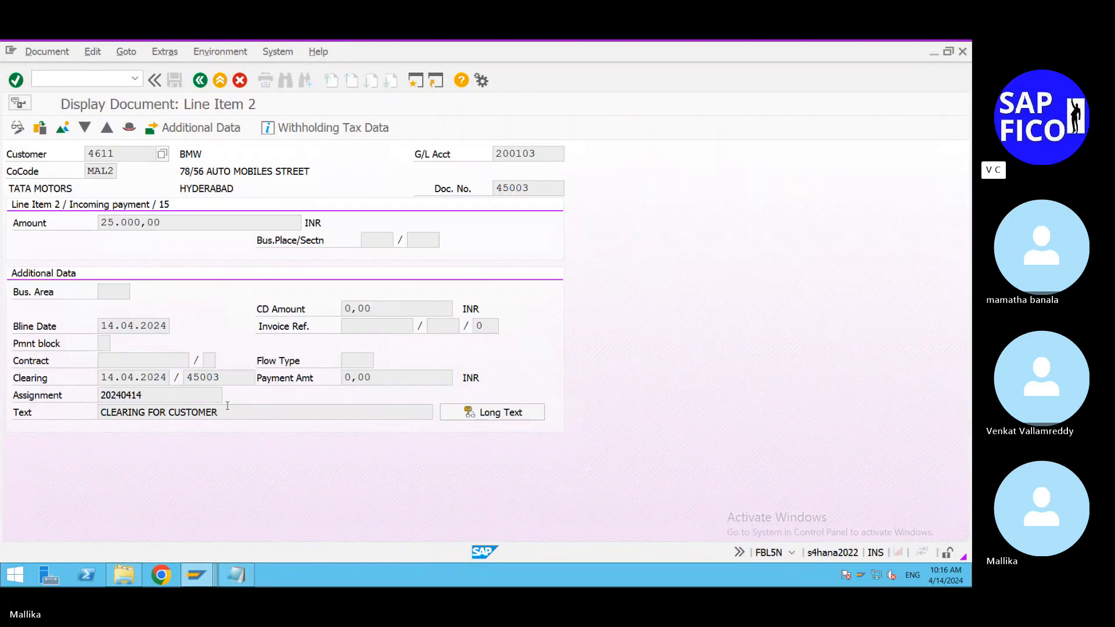
key(F3)
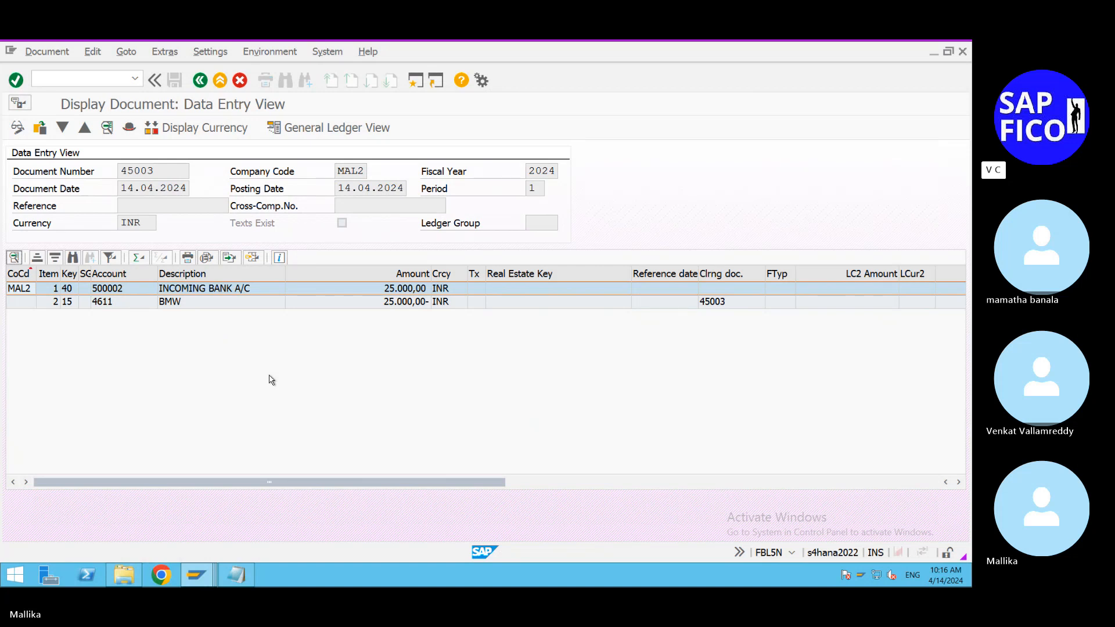
Step: Switch to the FBL3N session and display the open items of G/L accounts 500000 to 500002 in company code MAL2
click(204, 576)
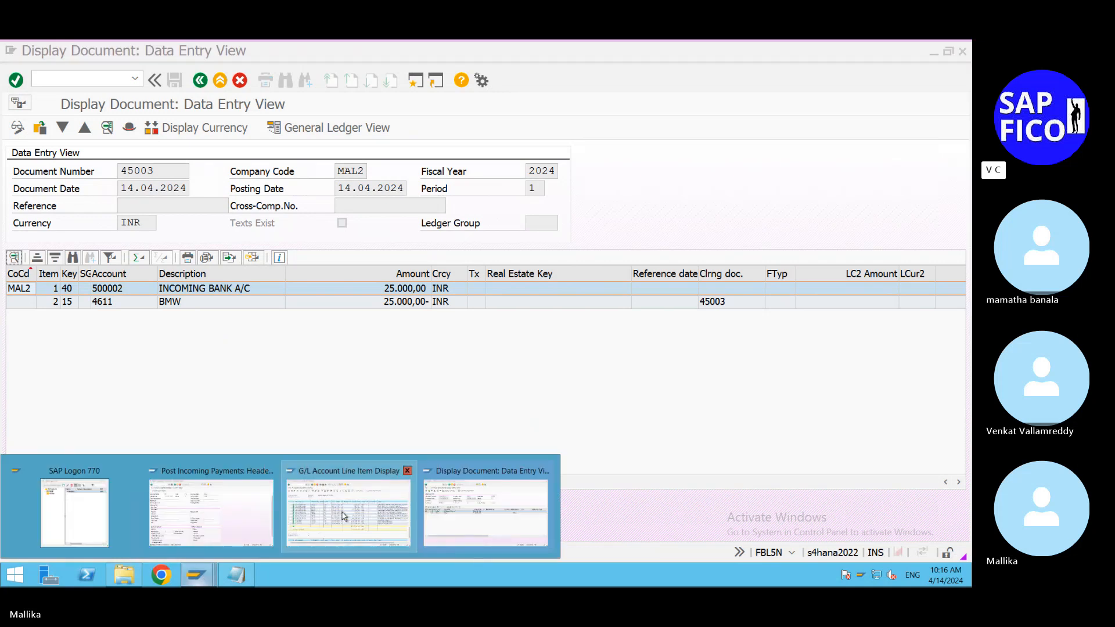
mouse_move(345, 517)
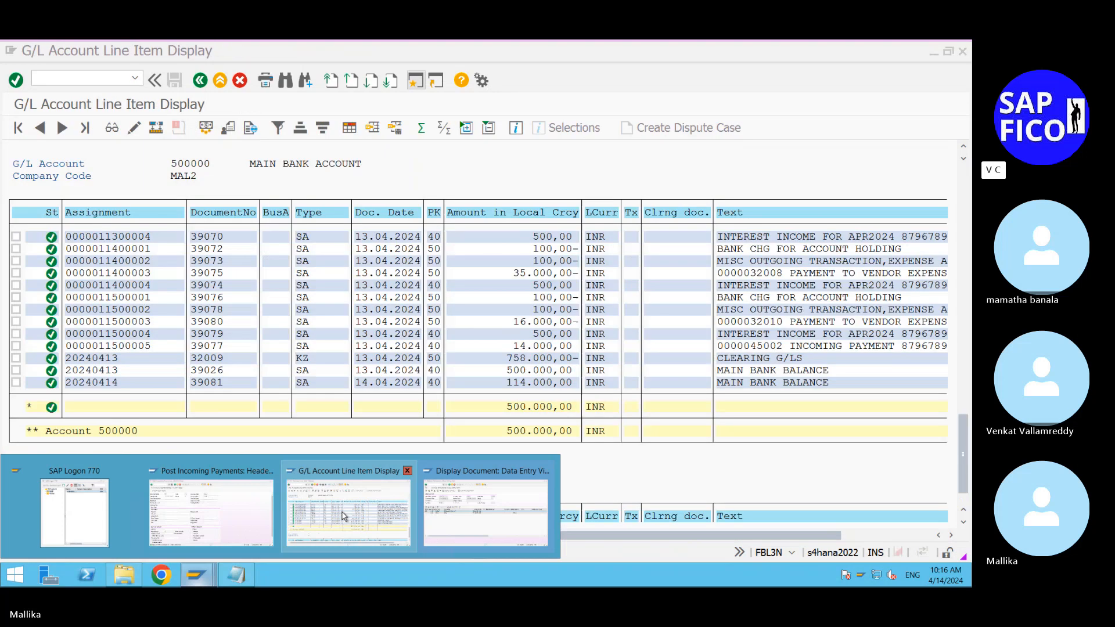
click(344, 516)
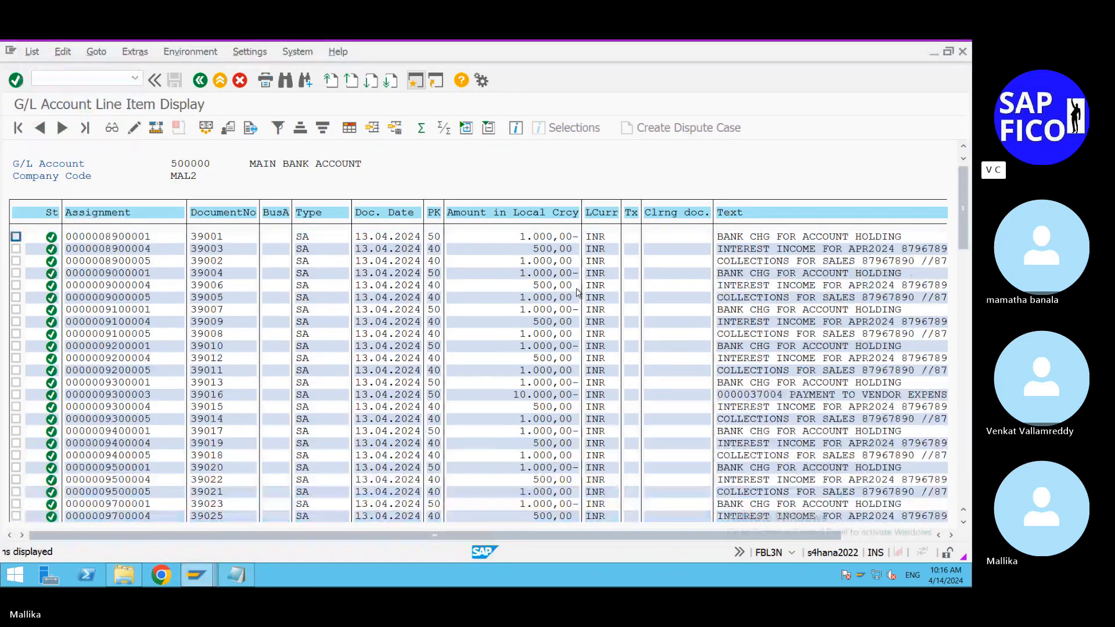
scroll(577, 293, down, 10)
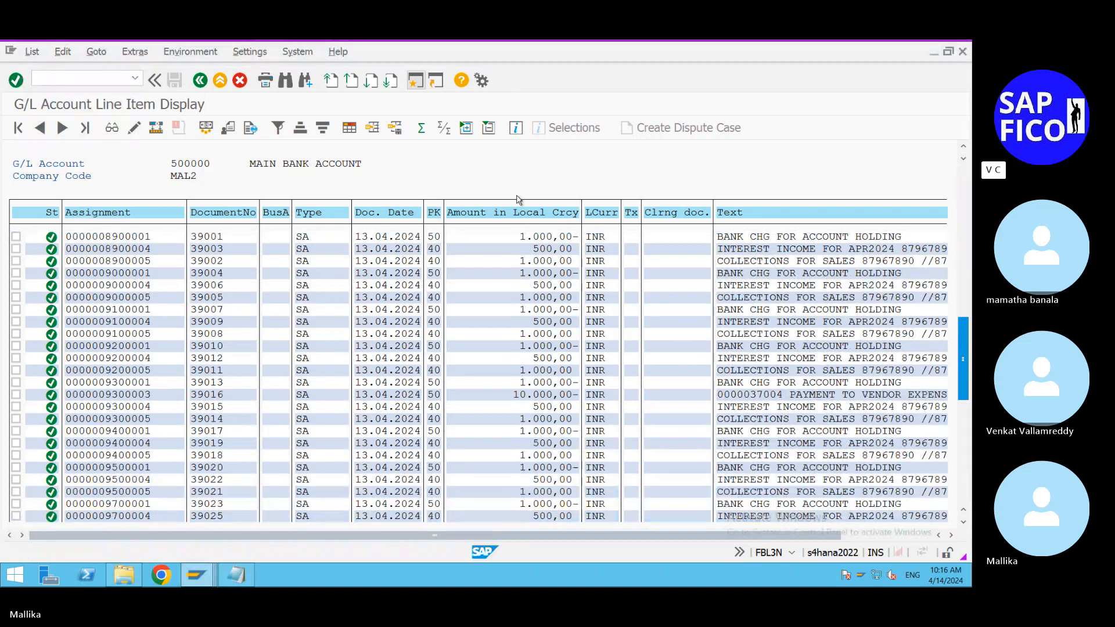
click(200, 81)
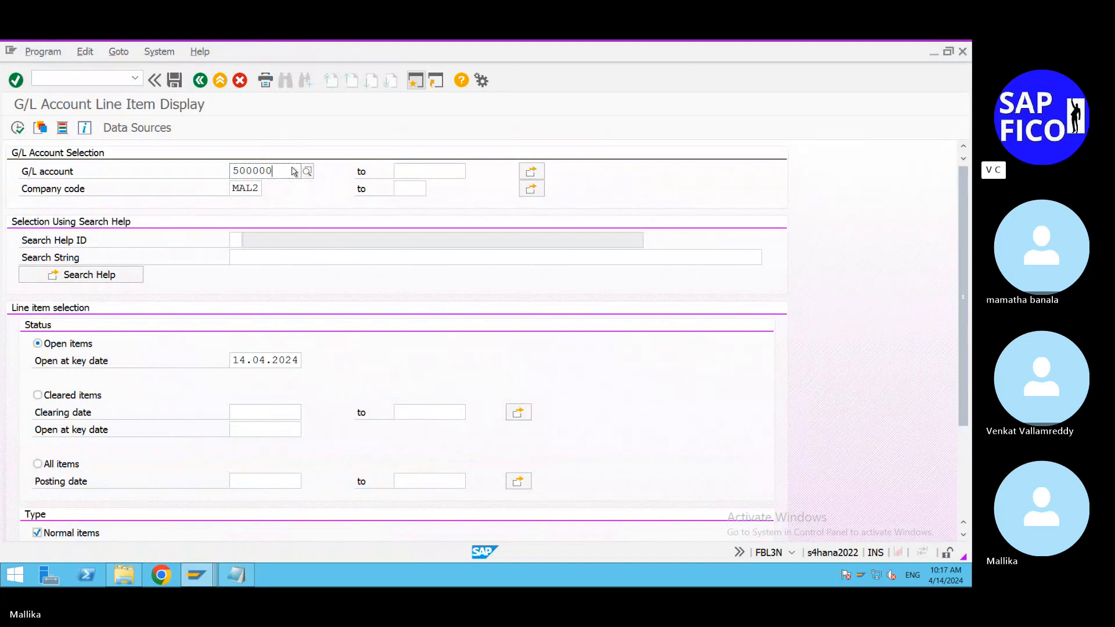
click(408, 173)
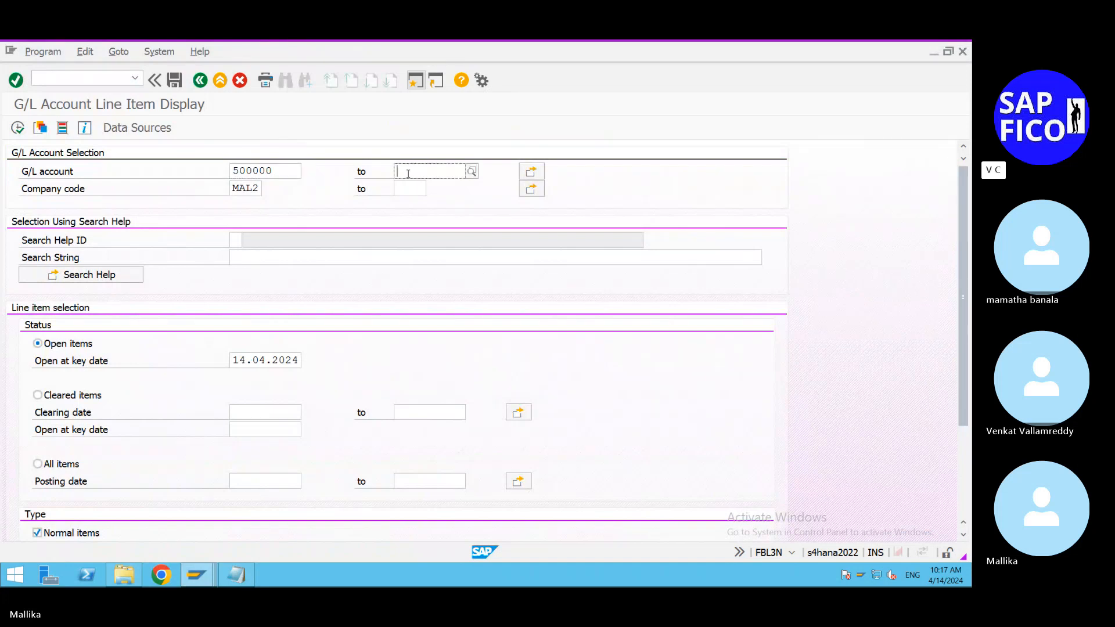
text(500002)
click(18, 128)
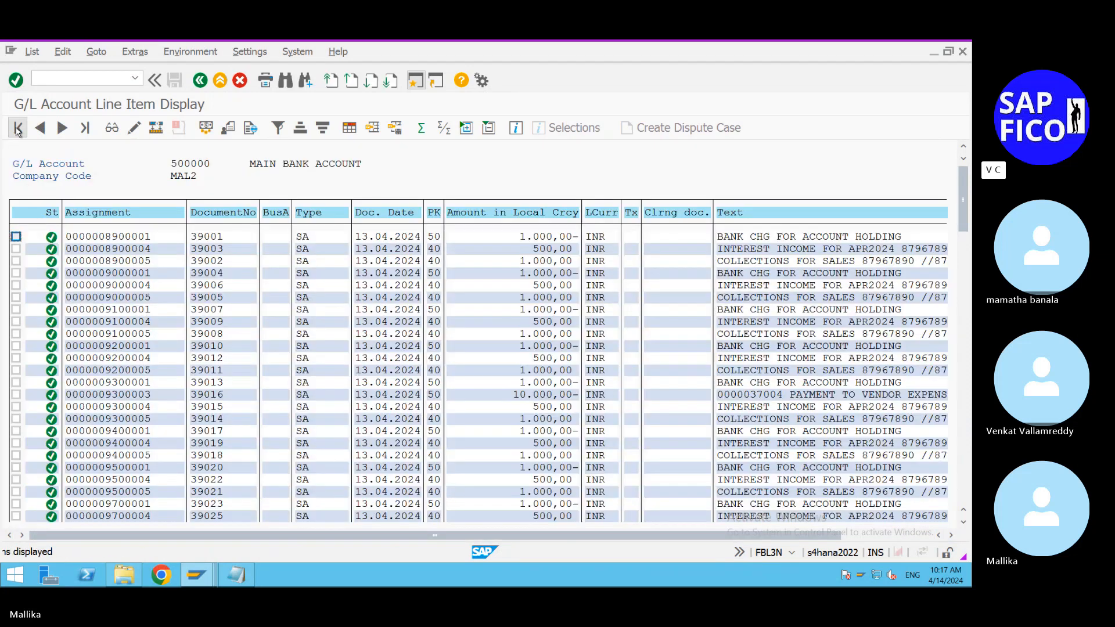
Step: Examine the open items and balances of the main, outgoing and incoming bank accounts in the line item list
scroll(753, 461, down, 15)
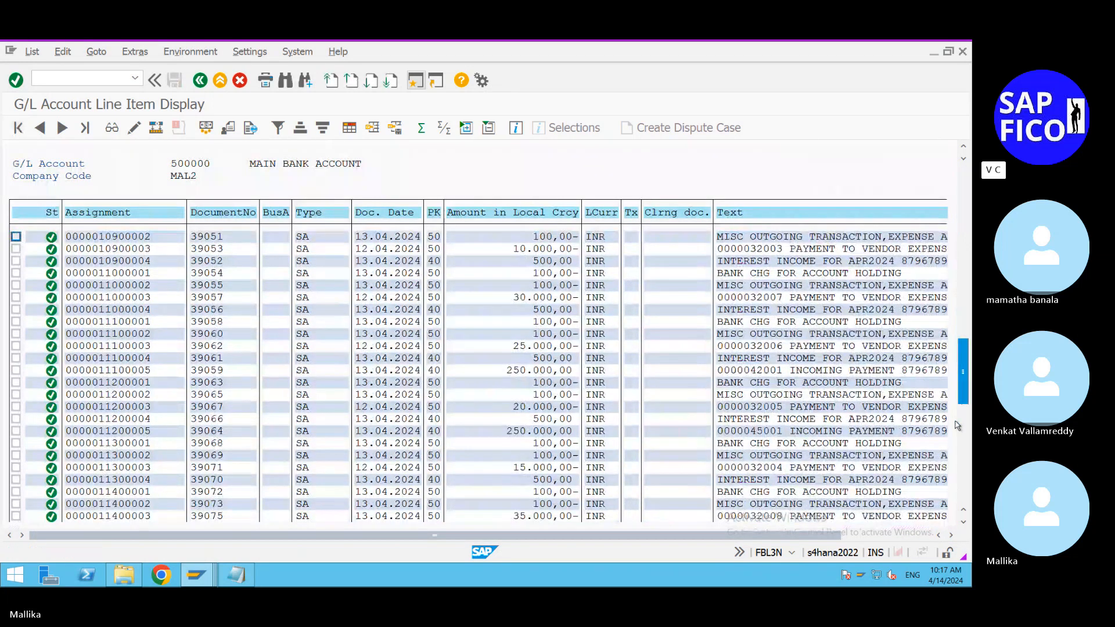
scroll(753, 460, down, 2)
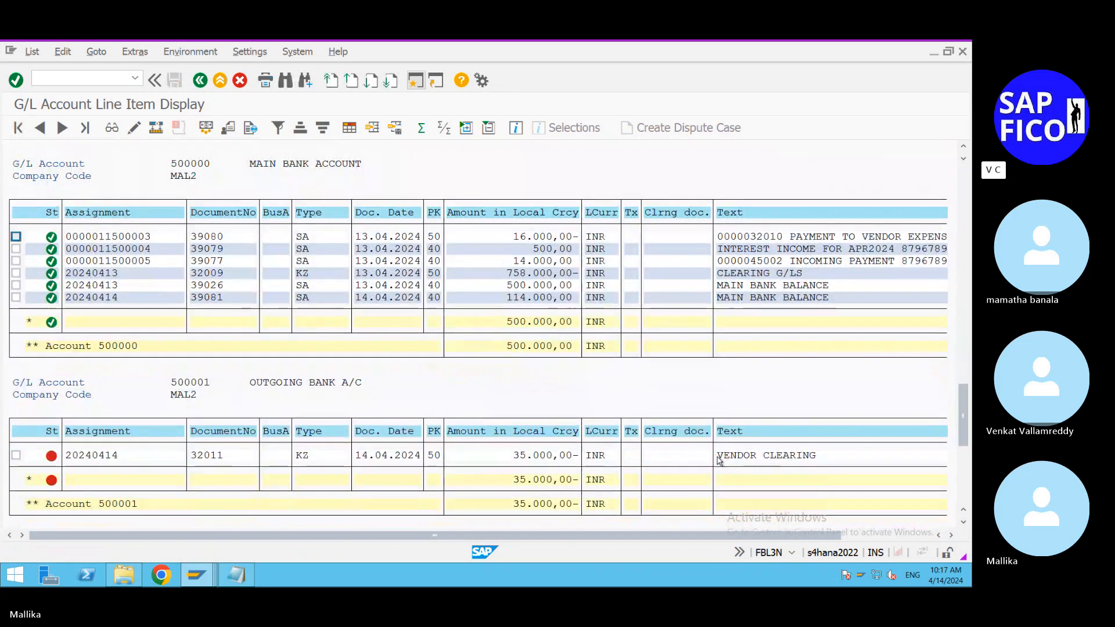
scroll(720, 462, down, 2)
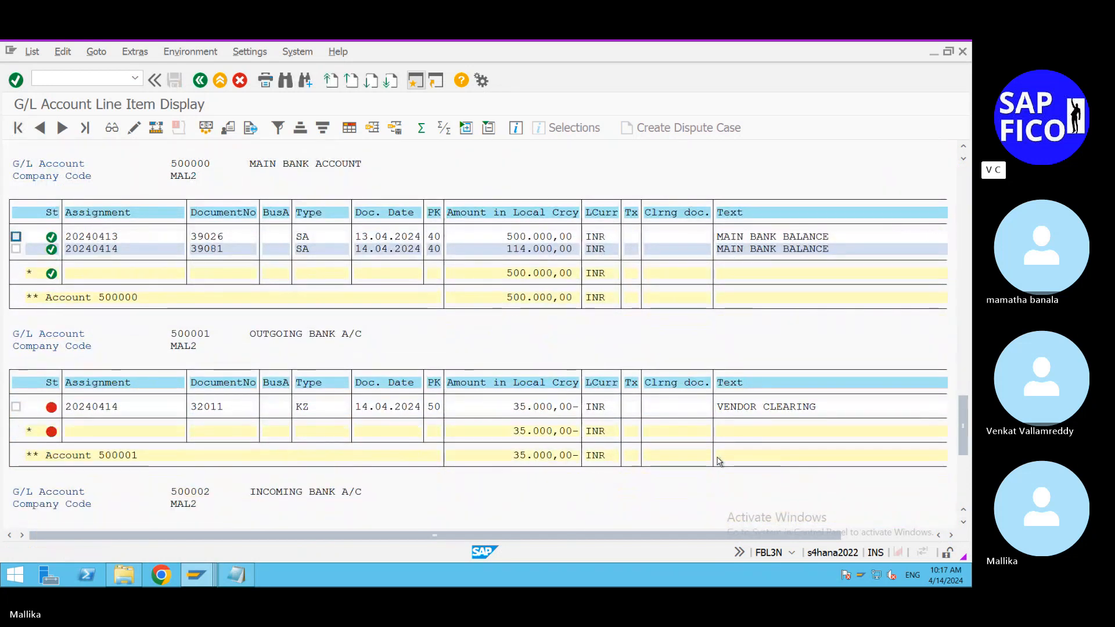
scroll(719, 462, down, 1)
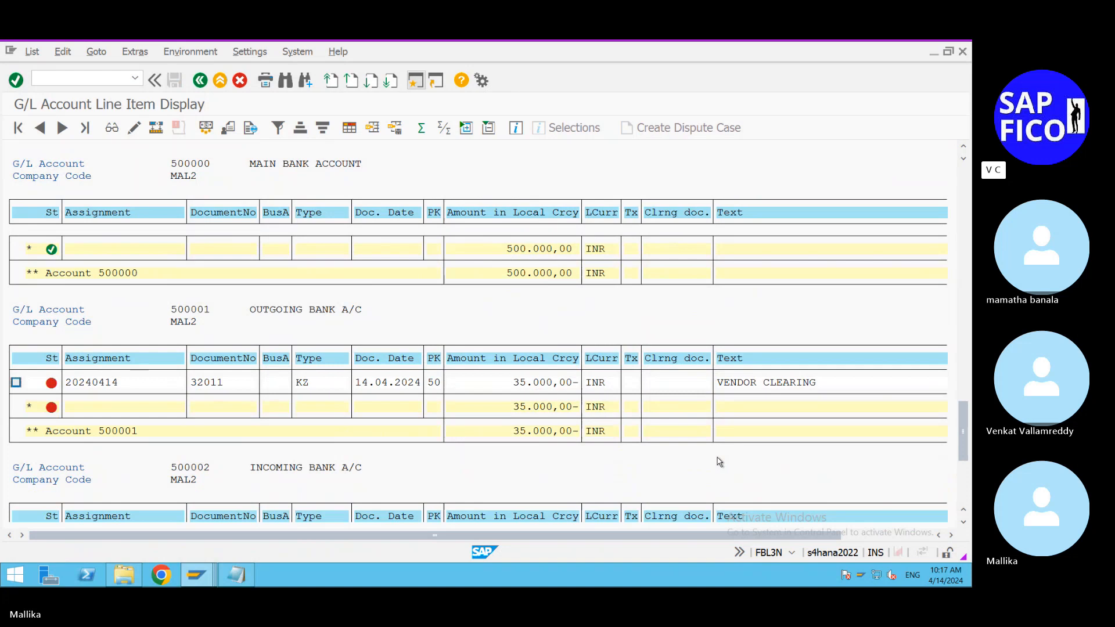
scroll(719, 462, down, 2)
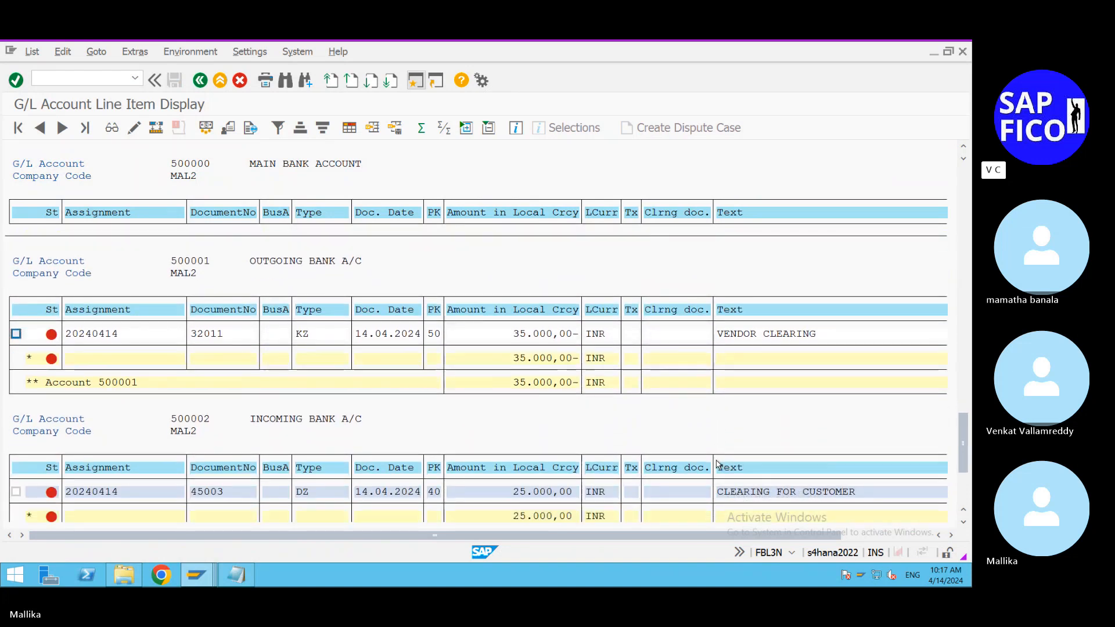
scroll(580, 488, down, 1)
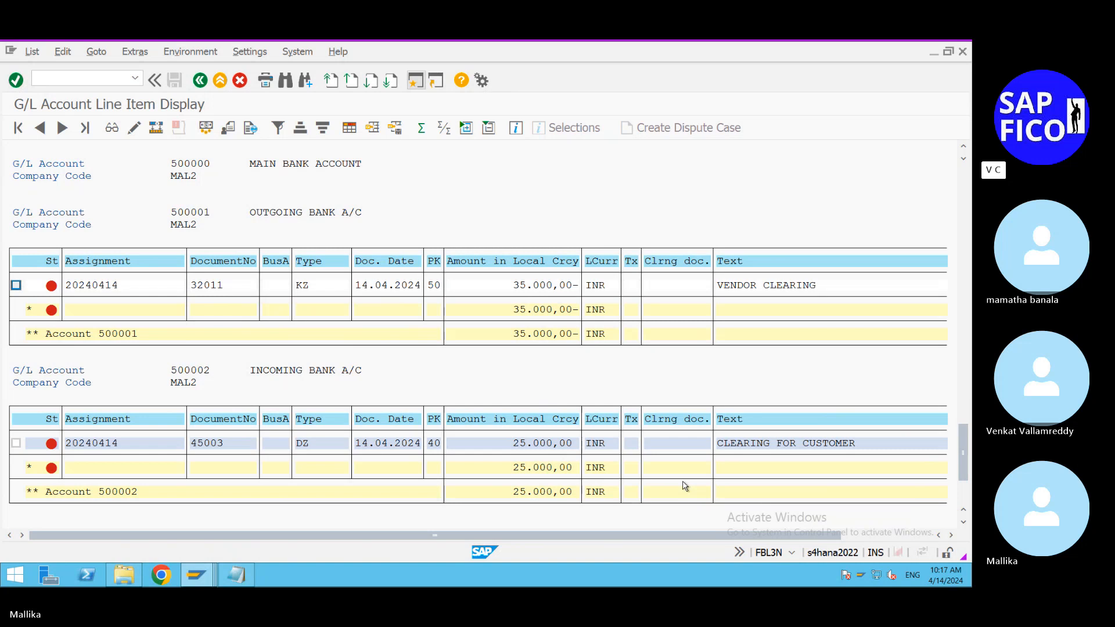
scroll(685, 487, up, 1)
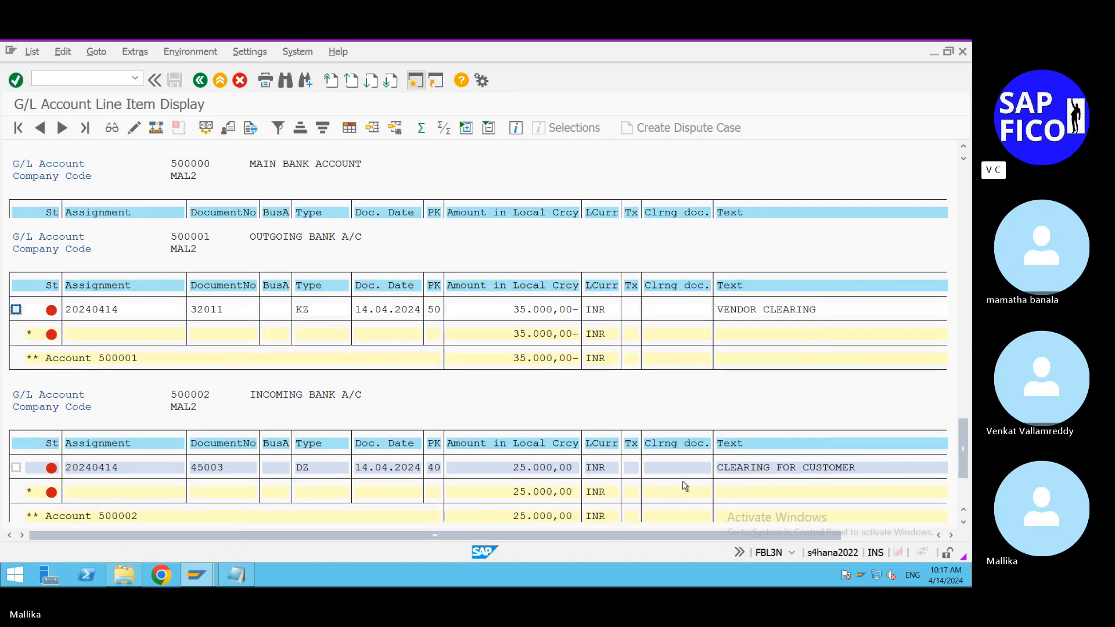
scroll(685, 487, up, 1)
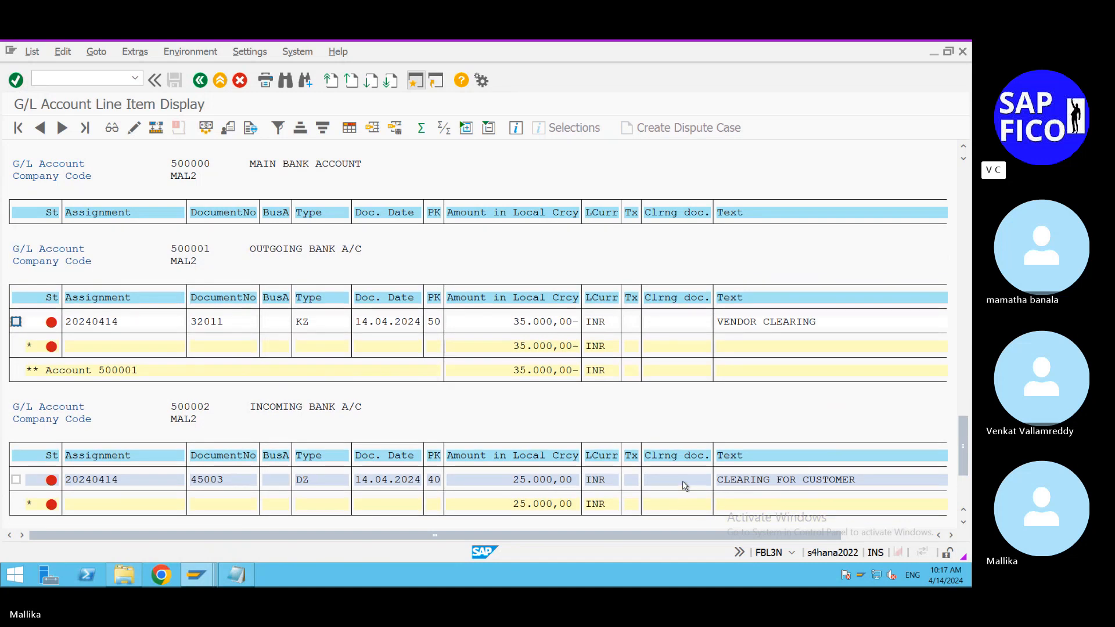
scroll(685, 486, up, 1)
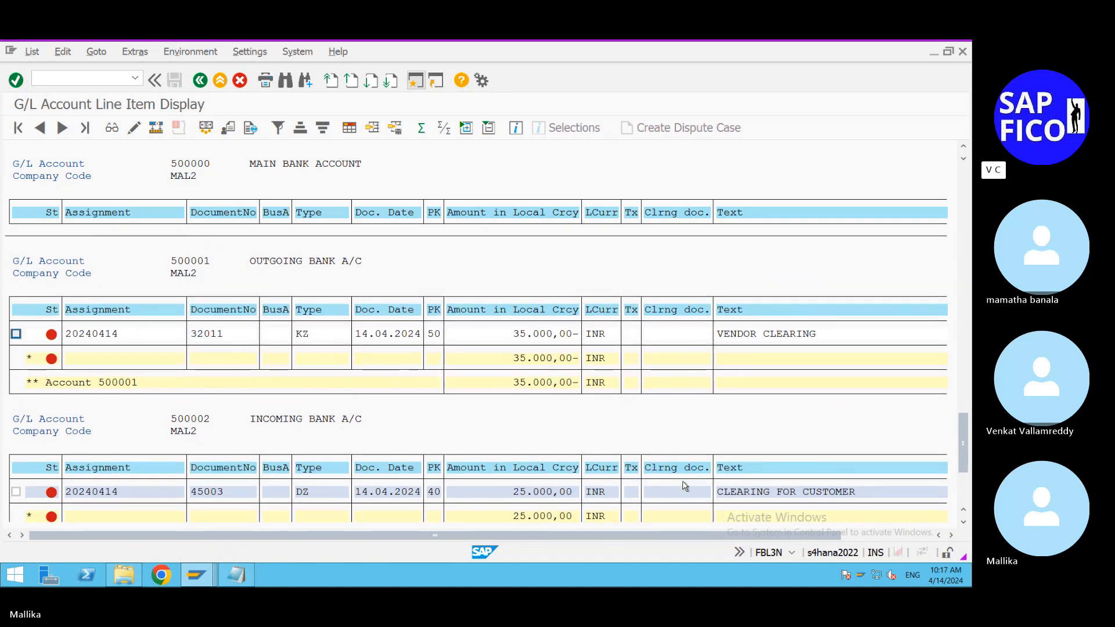
scroll(685, 486, up, 1)
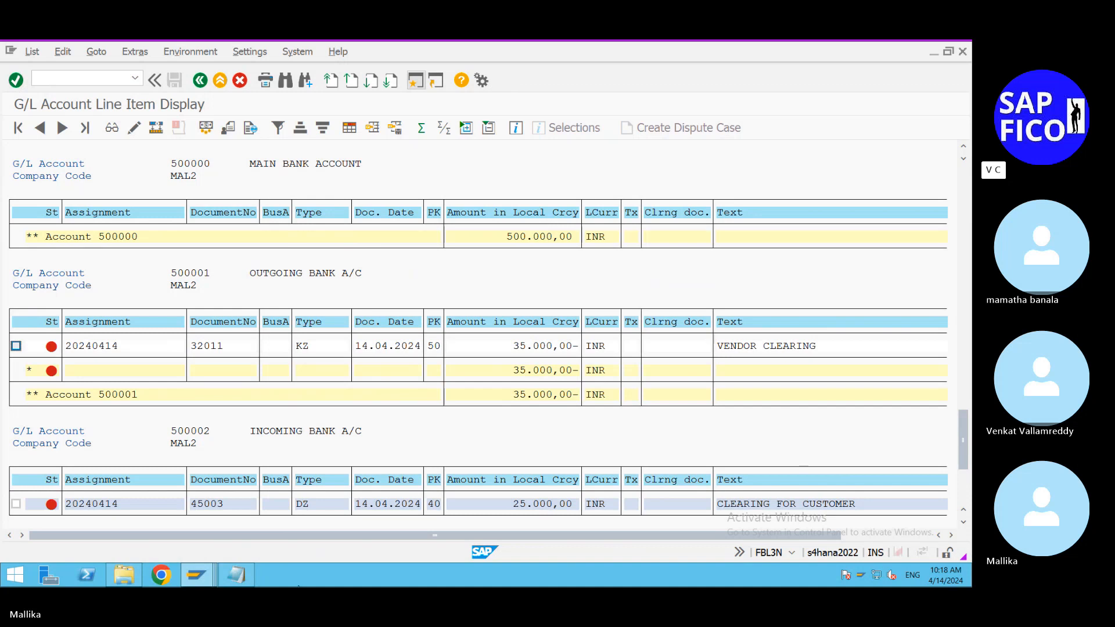
click(241, 586)
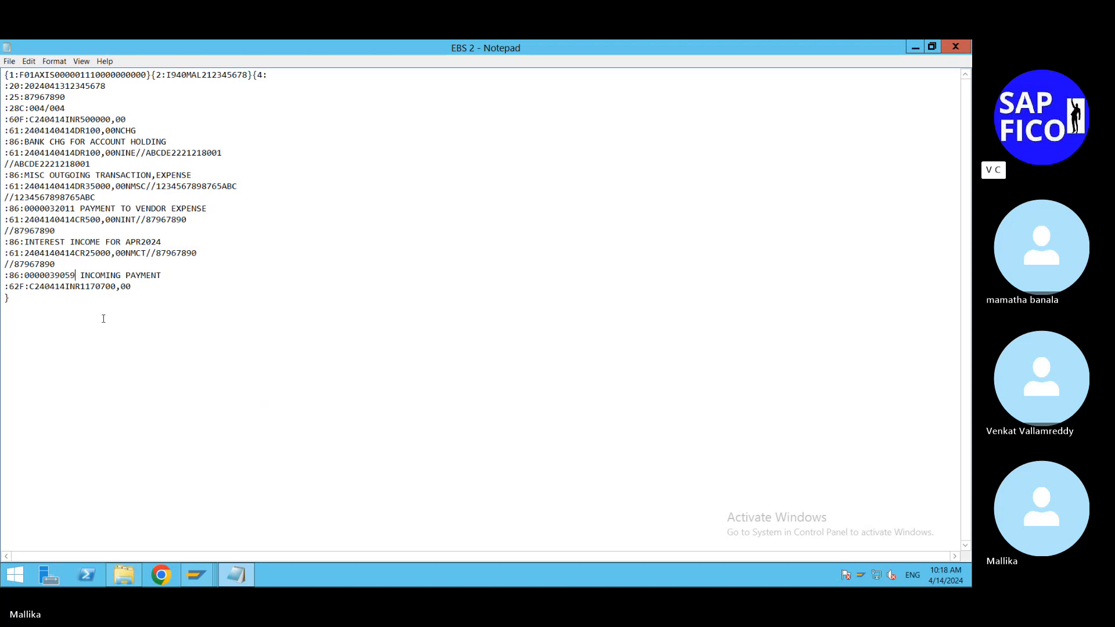
key(BackSpace)
key(BackSpace)
key(BackSpace)
key(BackSpace)
key(BackSpace)
text(45003)
mouse_move(841, 41)
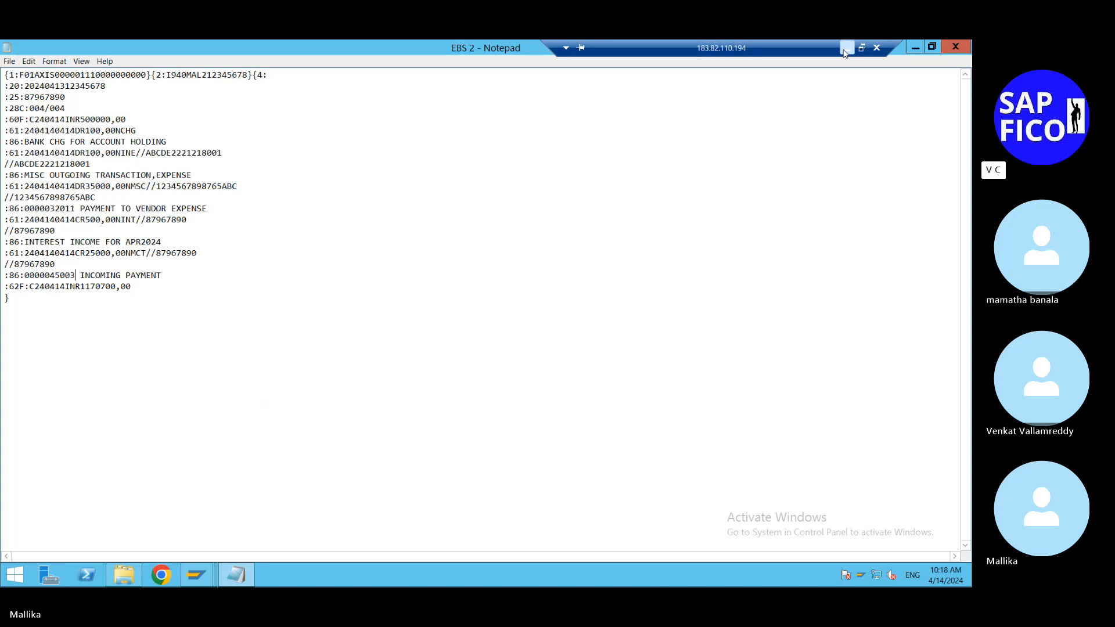
click(843, 51)
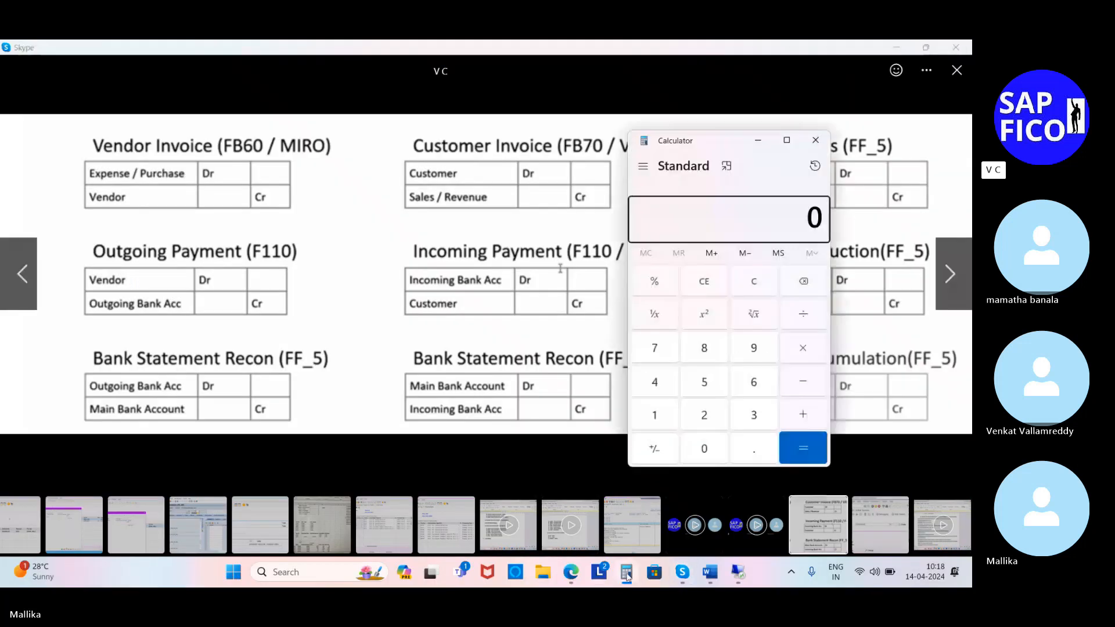
click(879, 90)
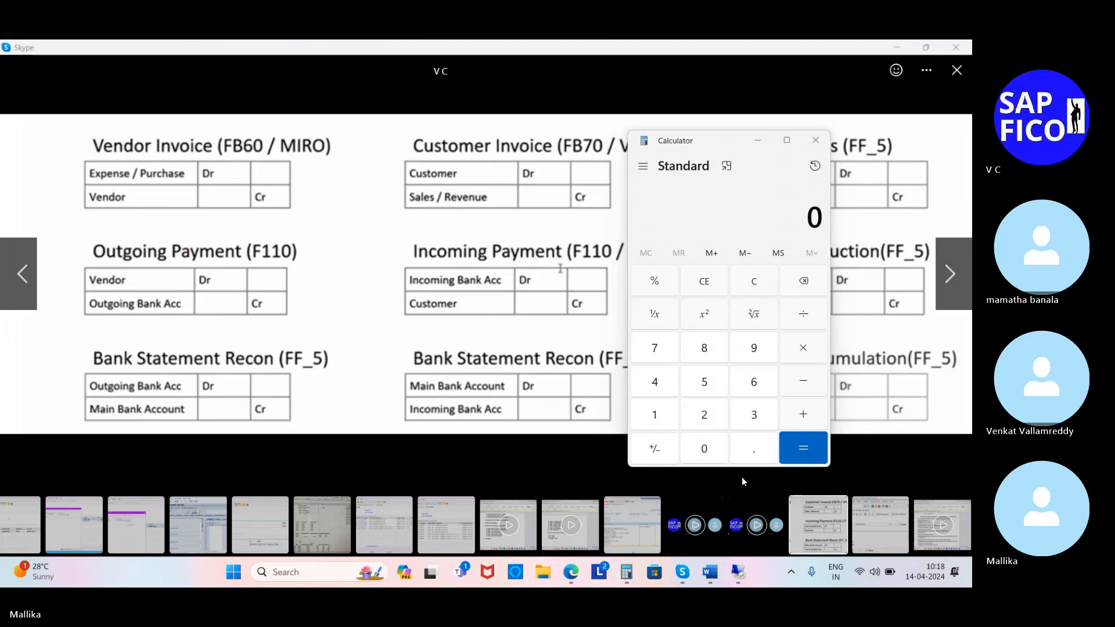
mouse_move(739, 575)
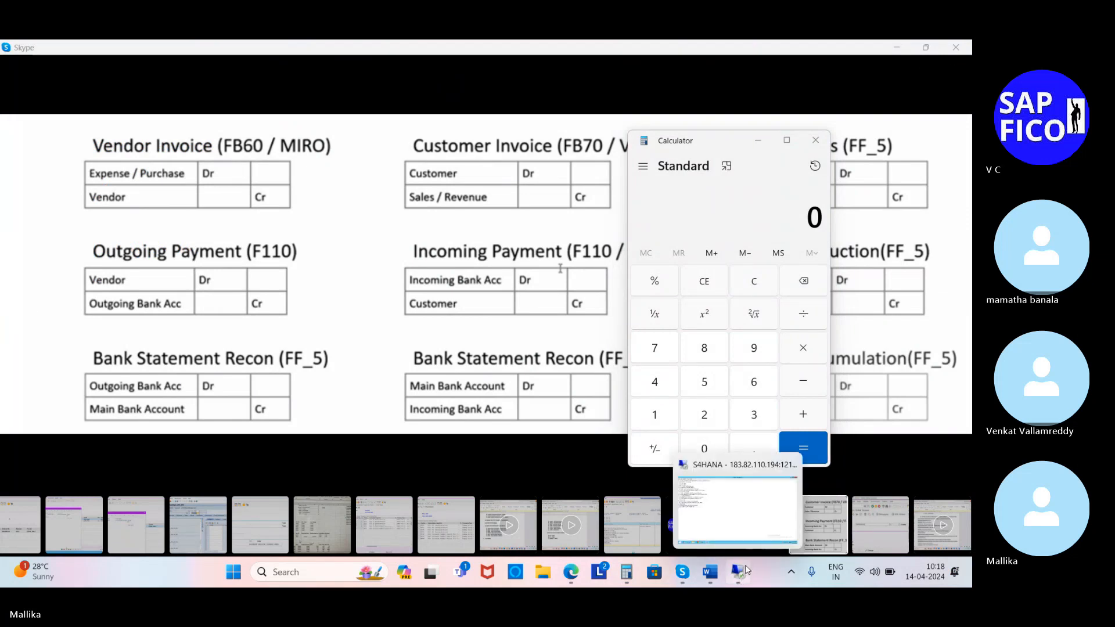
click(739, 573)
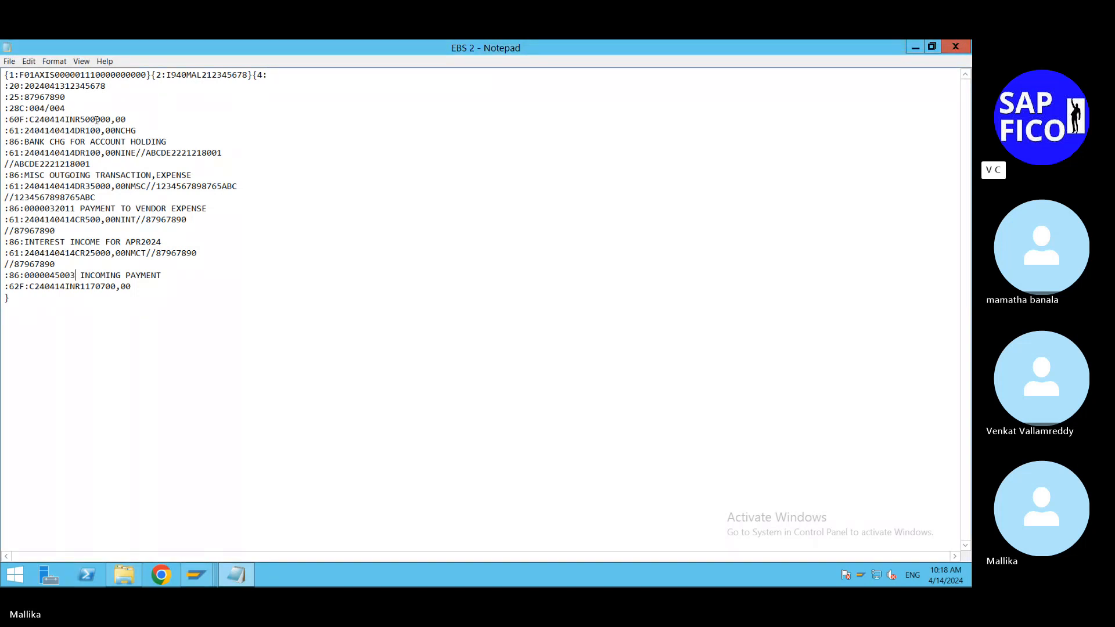
Step: Switch to Calculator, enter the opening balance of 500000 and subtract the bank charge of 100 and the miscellaneous expense of 100
mouse_move(893, 40)
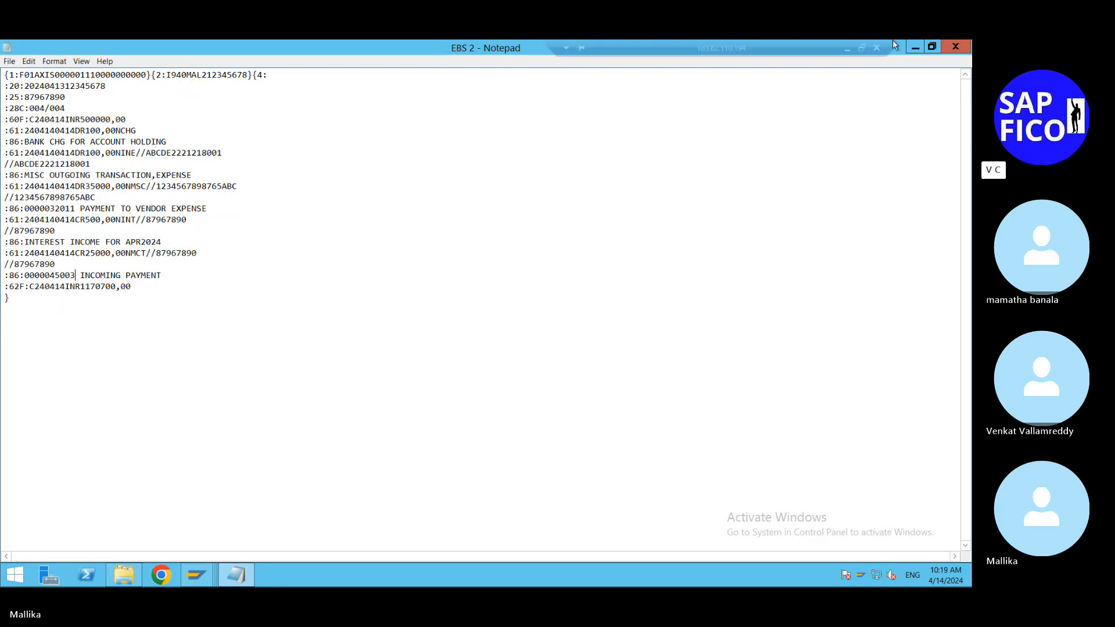
click(848, 53)
text(00)
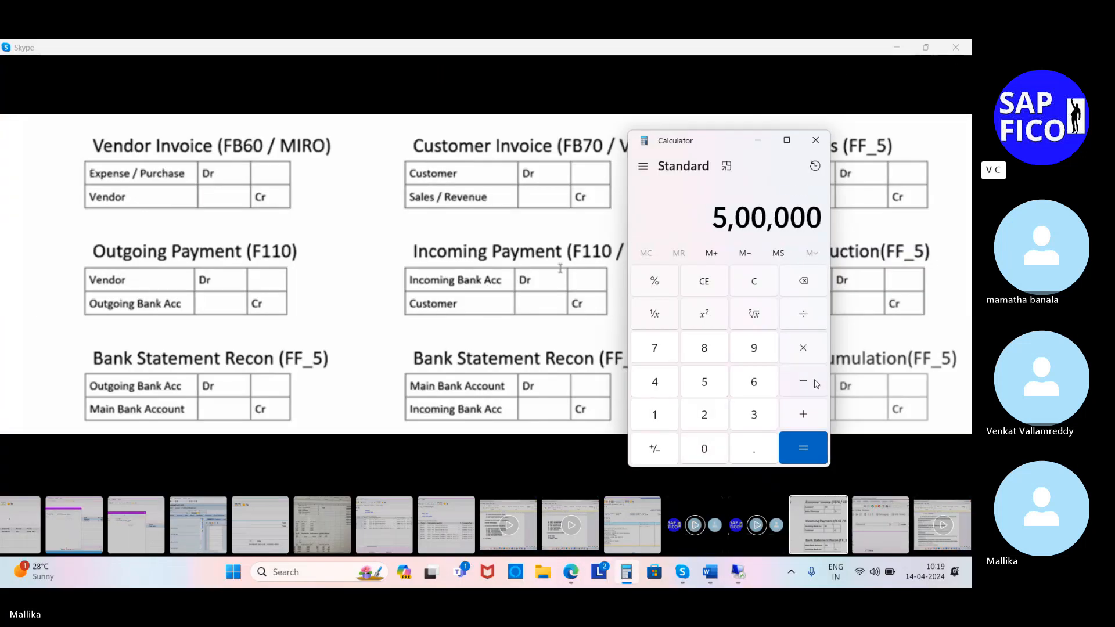
click(816, 383)
click(654, 416)
click(704, 447)
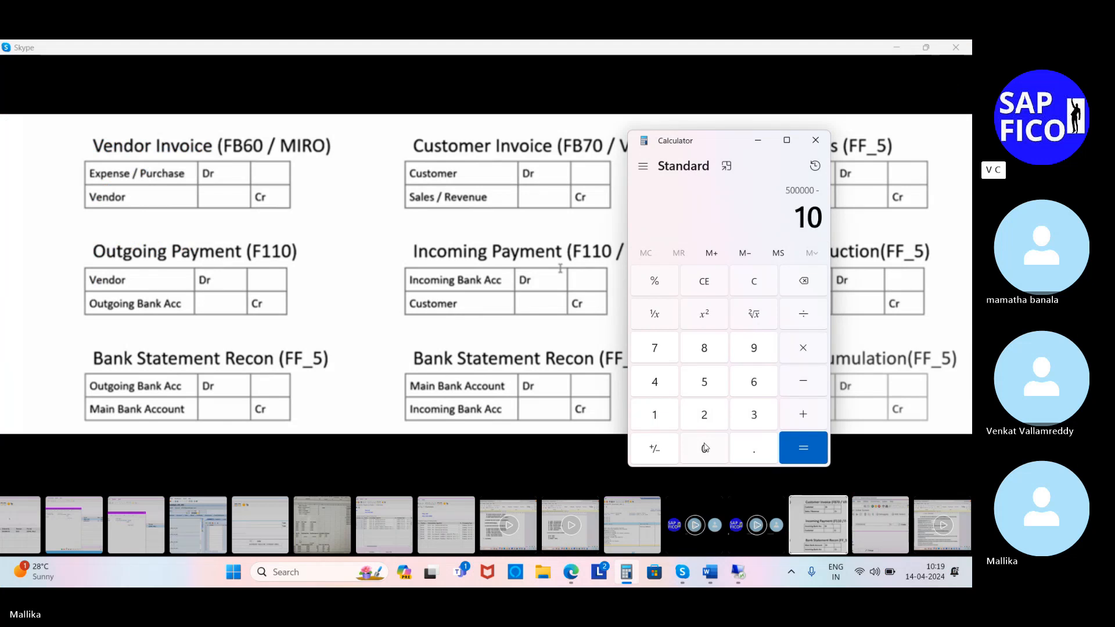
click(704, 447)
click(803, 382)
click(654, 414)
click(704, 448)
click(704, 448)
click(804, 389)
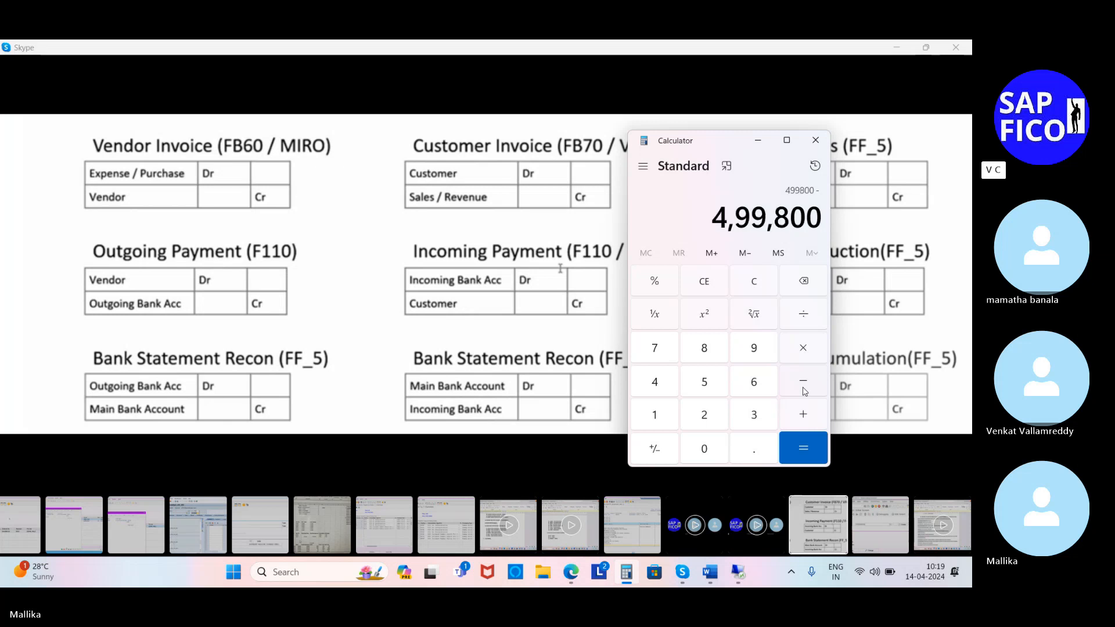
Step: Subtract the vendor payment of 35000 from the running balance
click(758, 418)
click(711, 388)
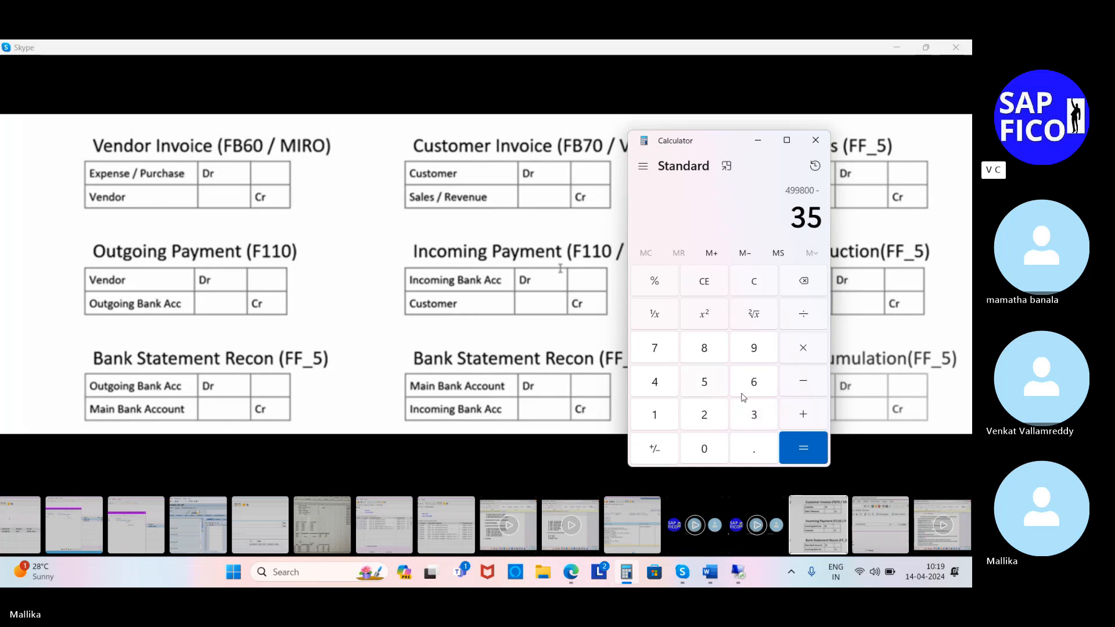
click(709, 452)
click(709, 452)
click(709, 452)
click(800, 414)
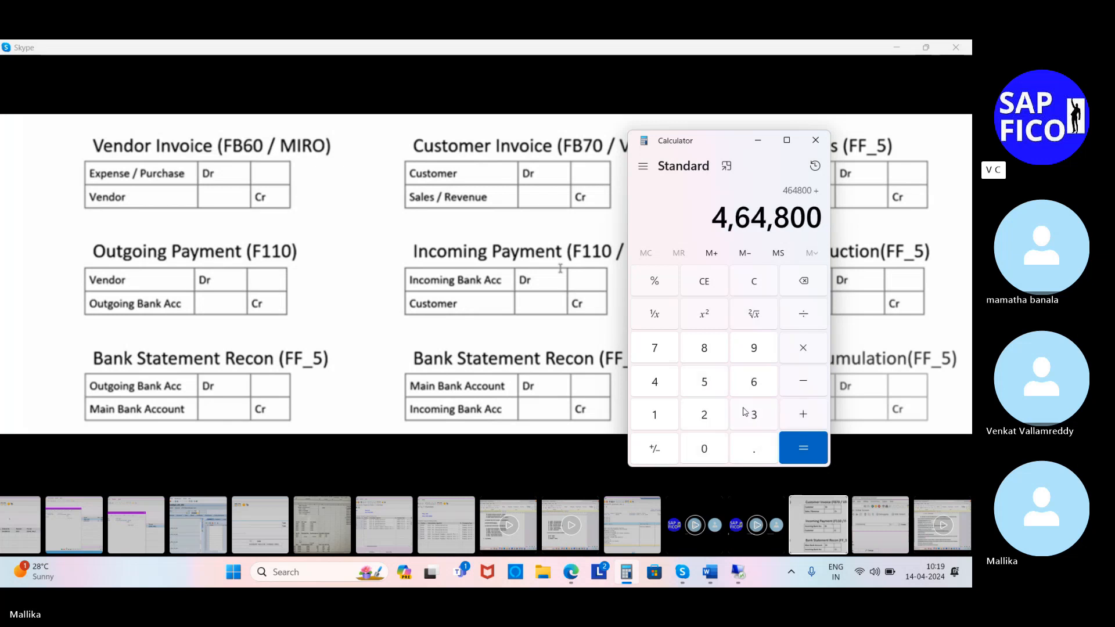
Step: Add the interest income of 500 and the incoming payment of 25000, and calculate the closing balance
click(701, 389)
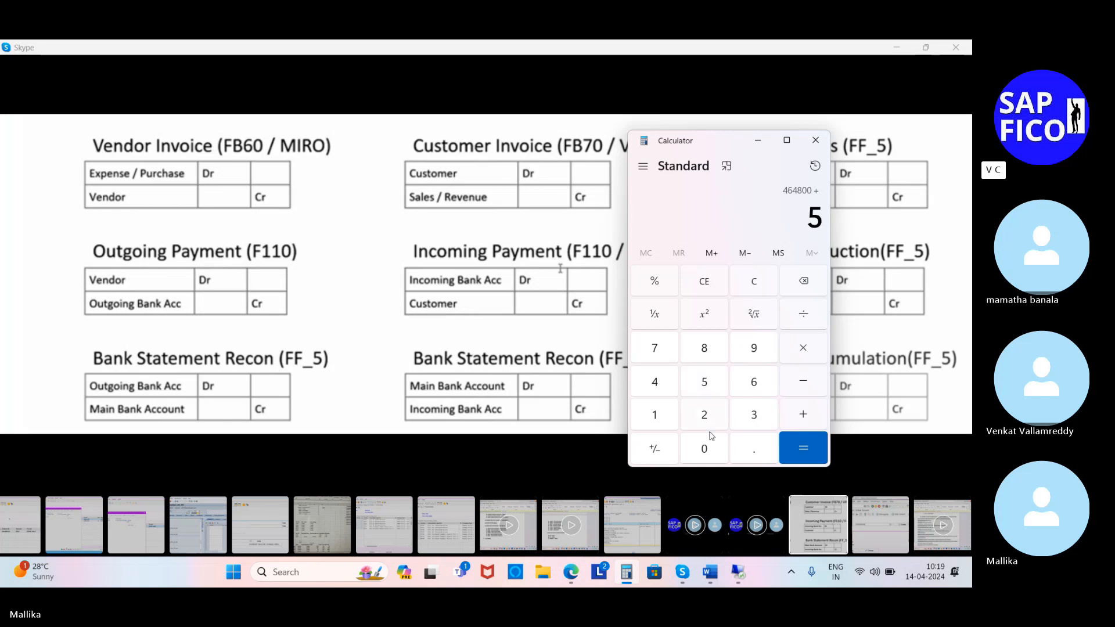
click(710, 442)
click(710, 443)
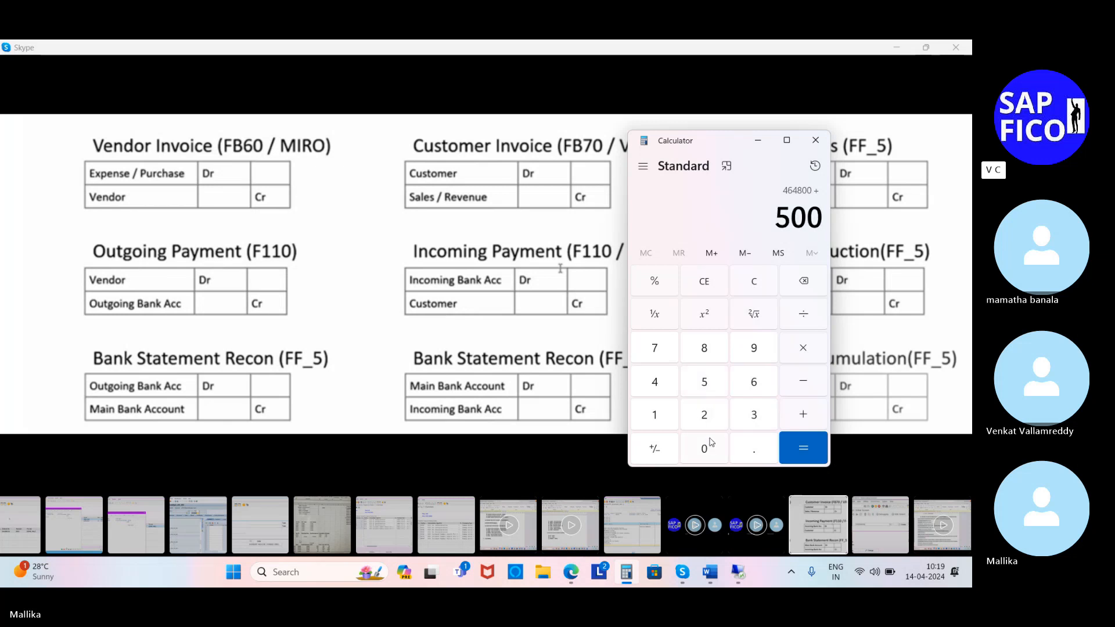
click(811, 412)
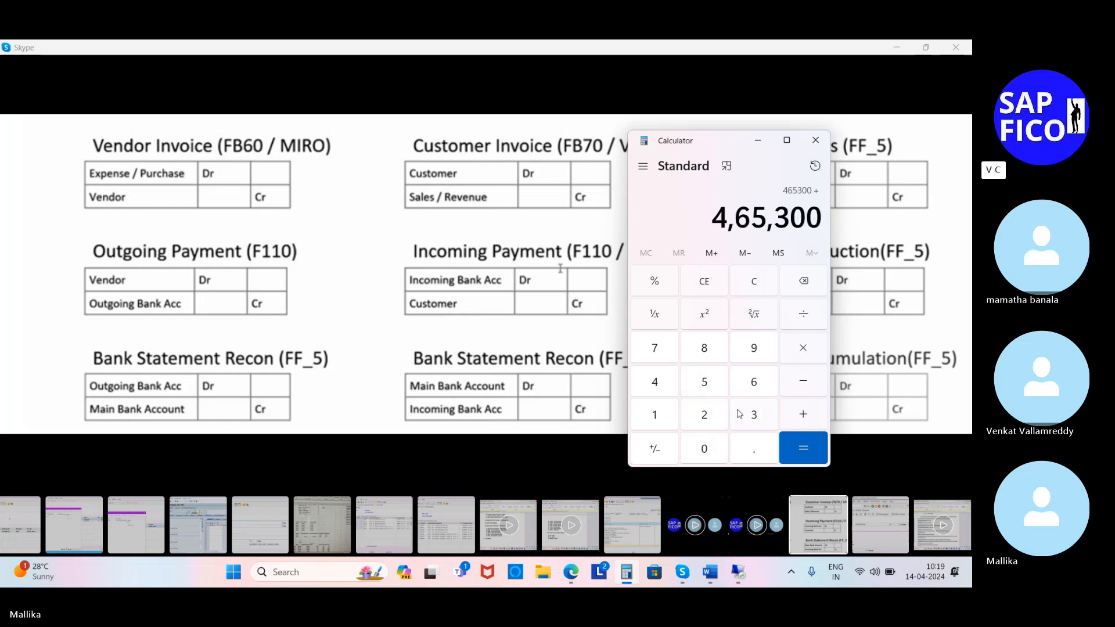
click(705, 415)
click(707, 386)
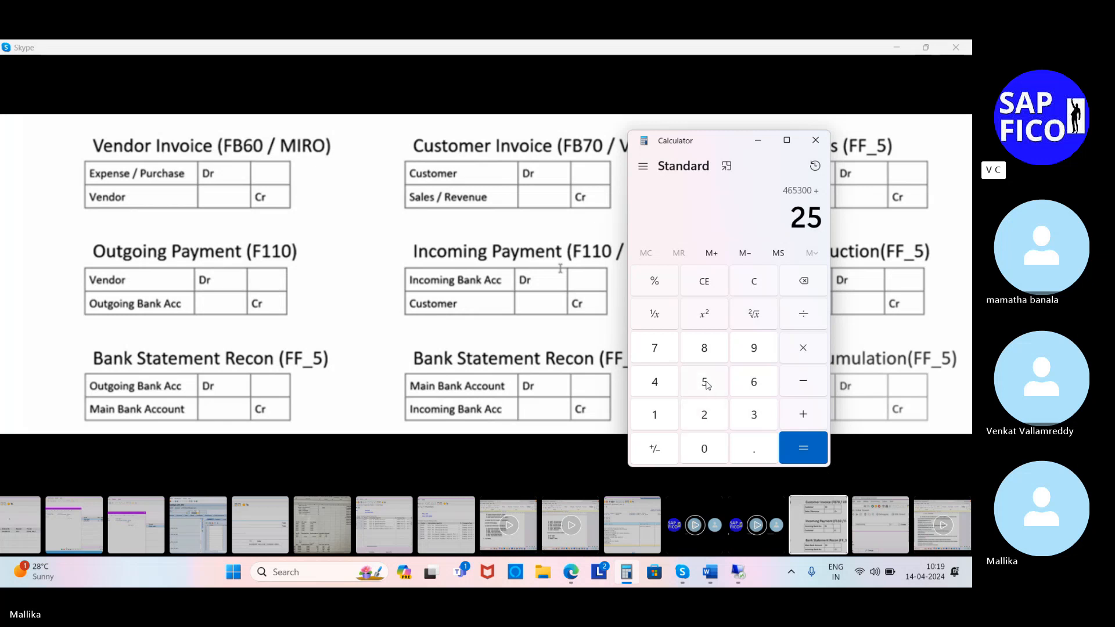
click(709, 445)
click(709, 445)
click(717, 445)
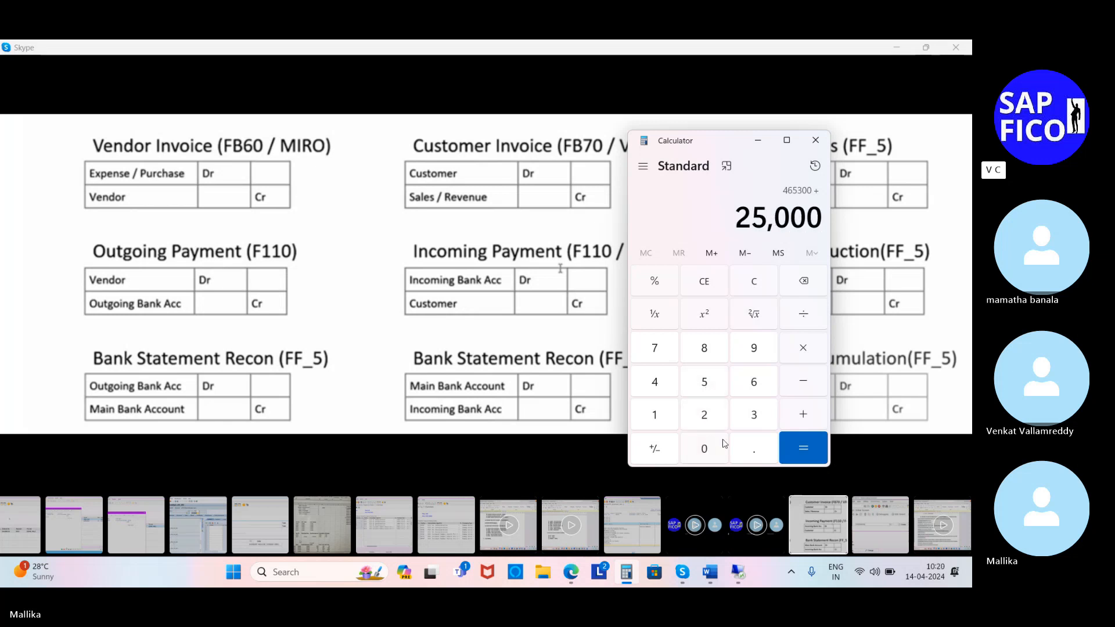
click(803, 448)
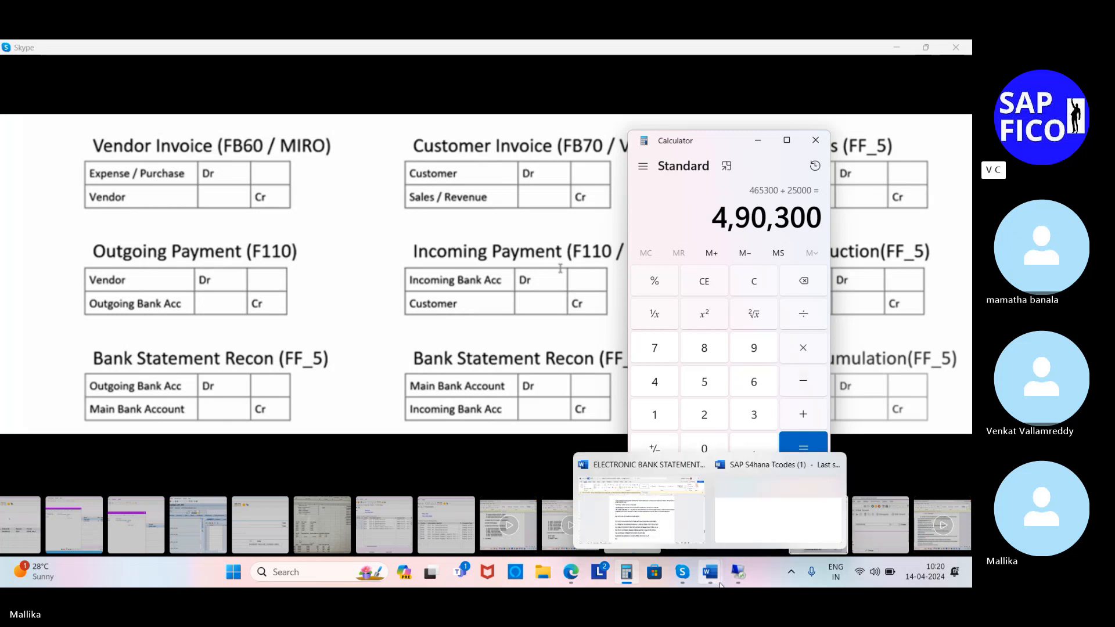
Step: Return to the EBS 2 statement file in Notepad, set the :62F: closing balance amount to 490300,00 and save the file
mouse_move(733, 583)
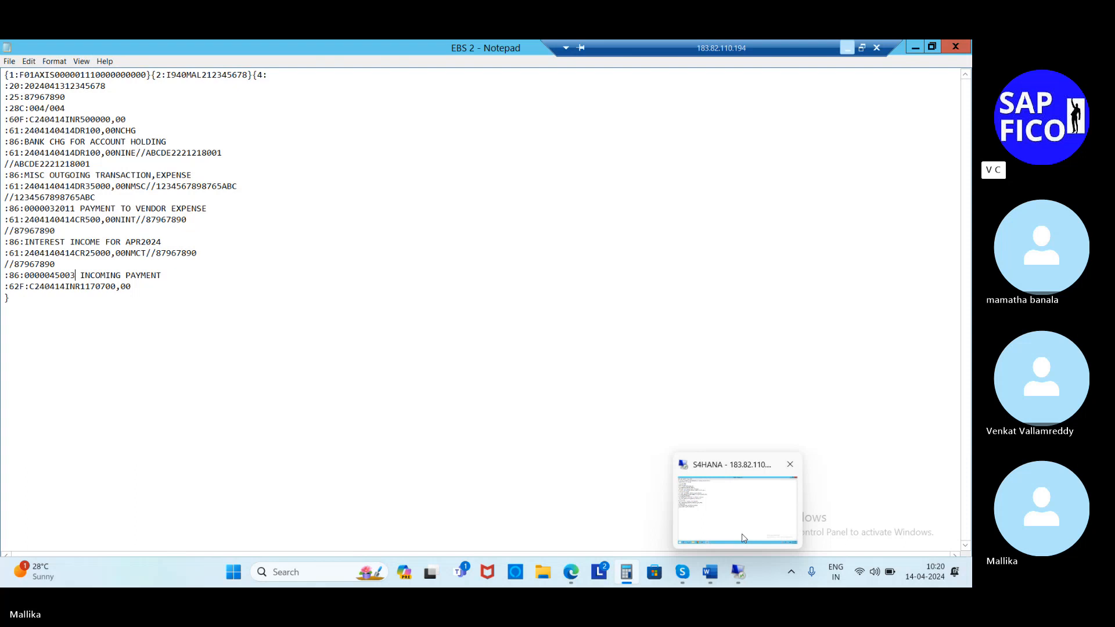
click(741, 538)
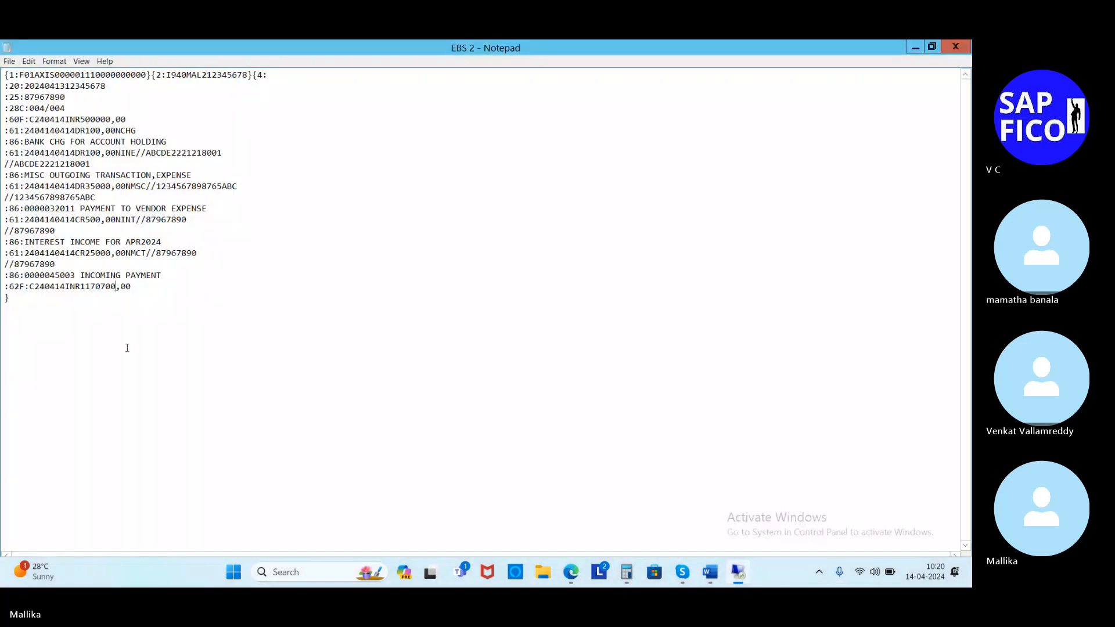
key(BackSpace)
key(BackSpace)
key(BackSpace)
key(BackSpace)
key(BackSpace)
key(BackSpace)
key(BackSpace)
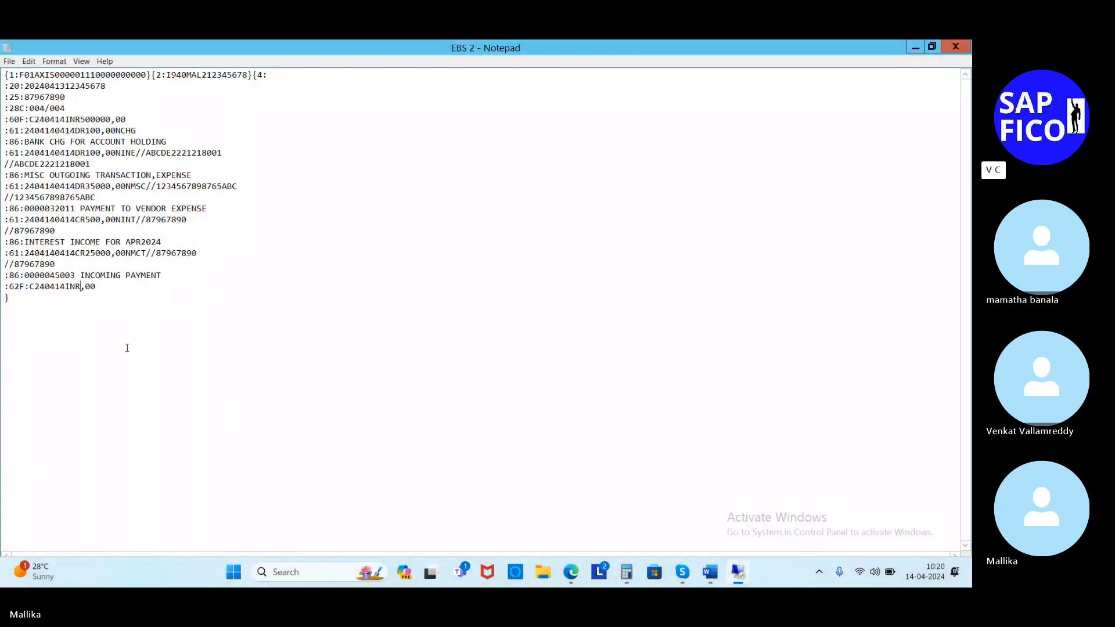
text(490300)
click(8, 61)
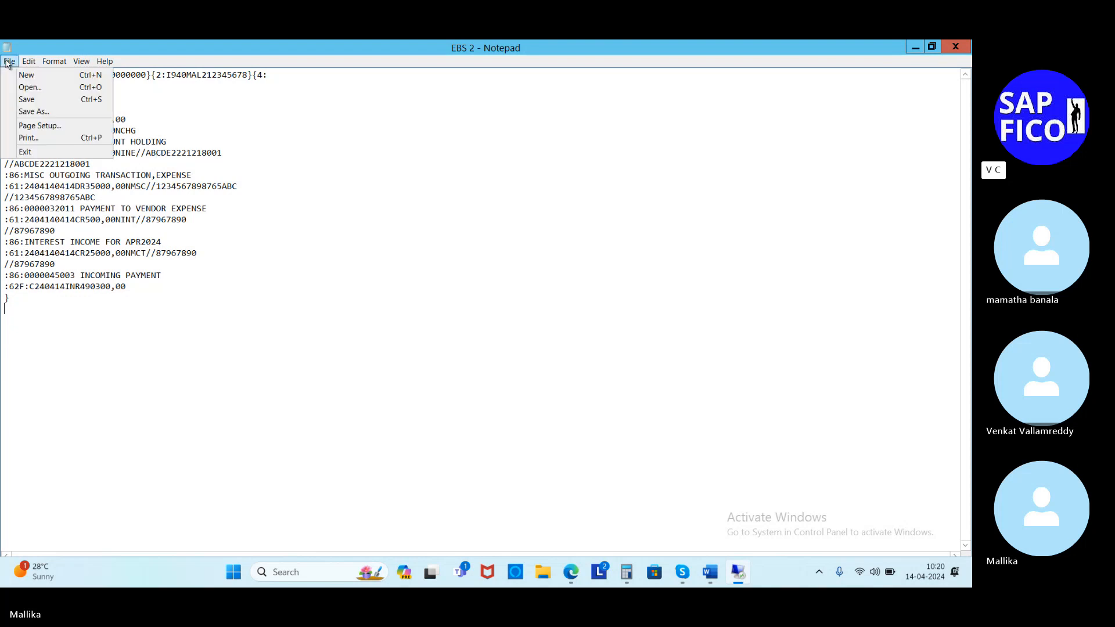
click(31, 97)
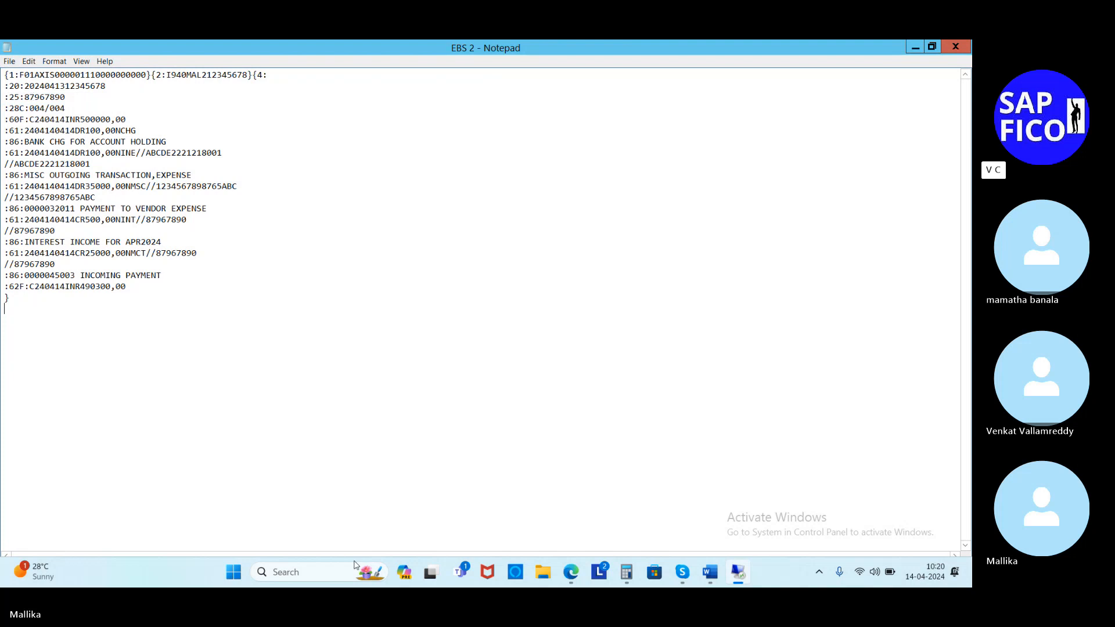
Step: Clear away the Calculator and Skype windows and switch to the SAP session showing Post Incoming Payments
mouse_move(436, 577)
click(735, 573)
click(734, 572)
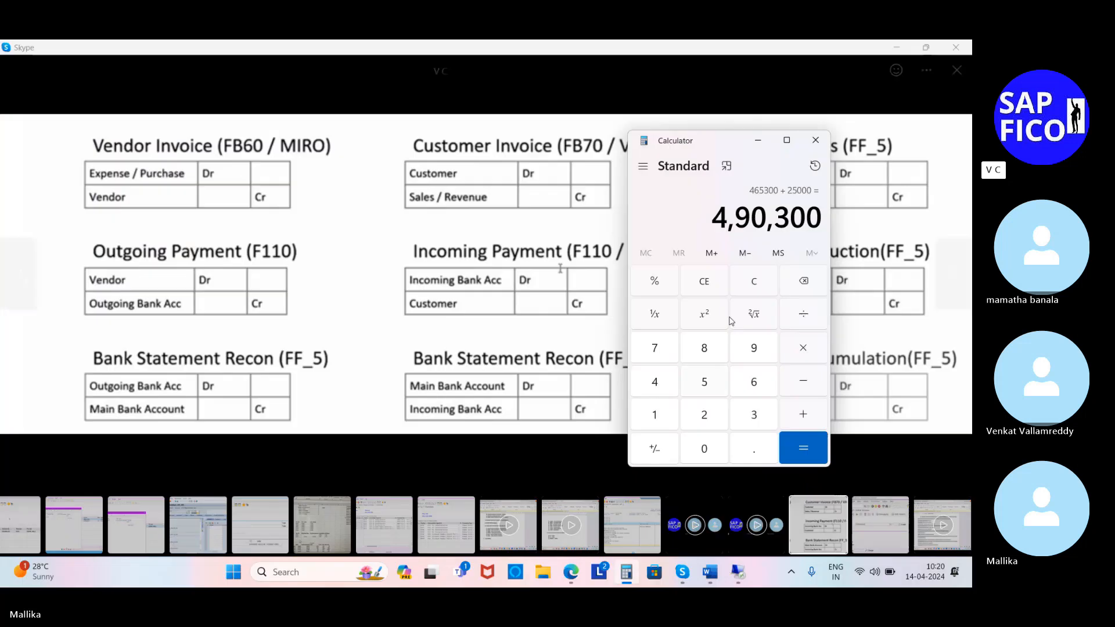
click(898, 48)
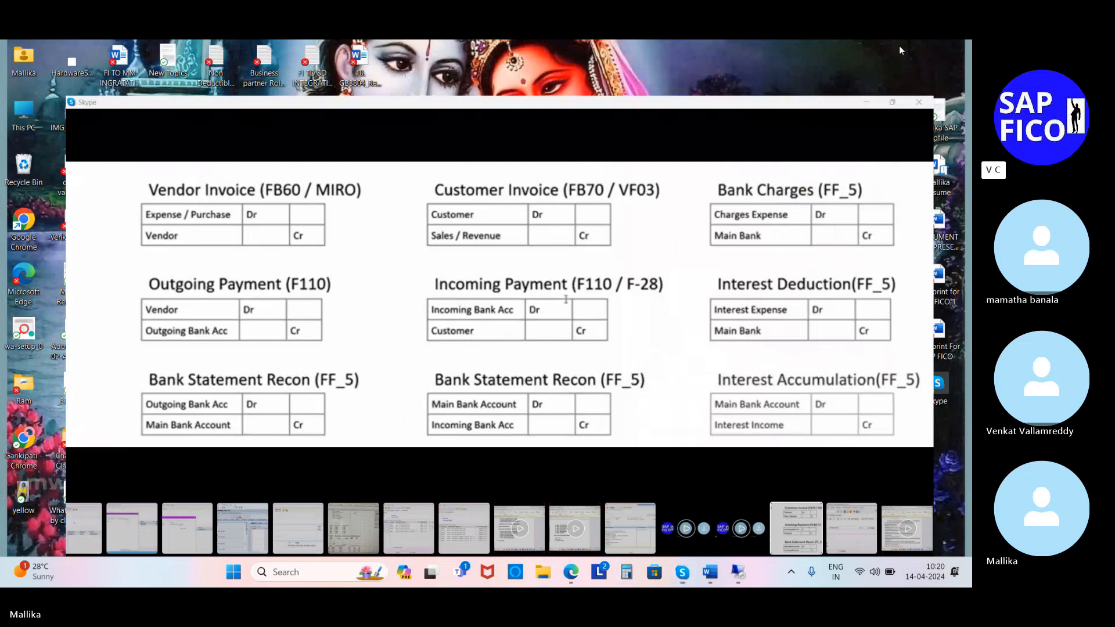
click(737, 572)
mouse_move(196, 574)
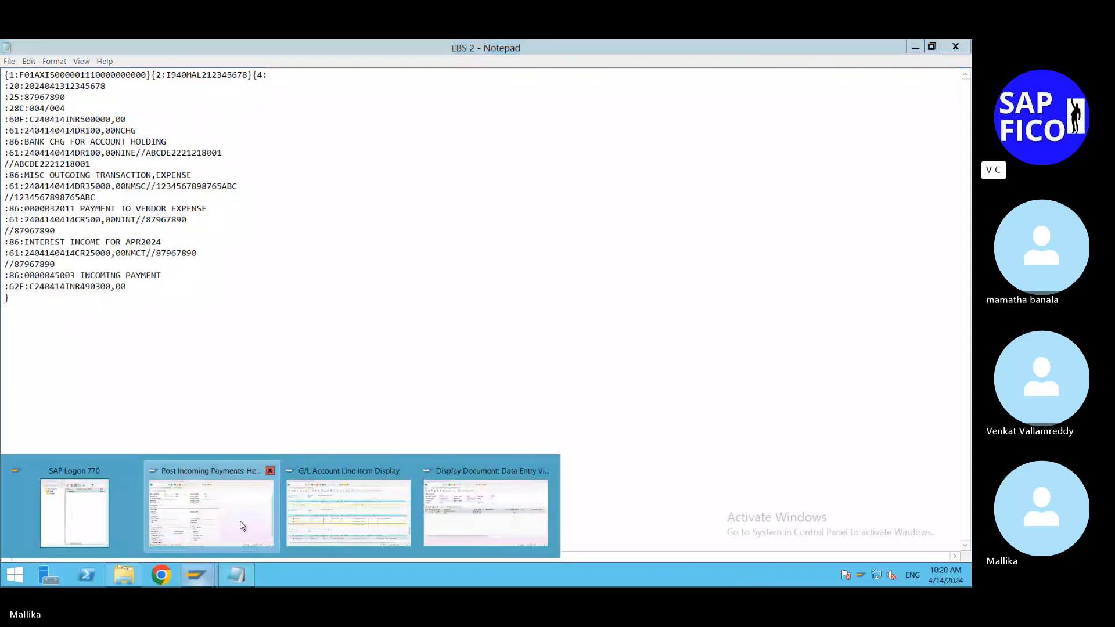
click(242, 526)
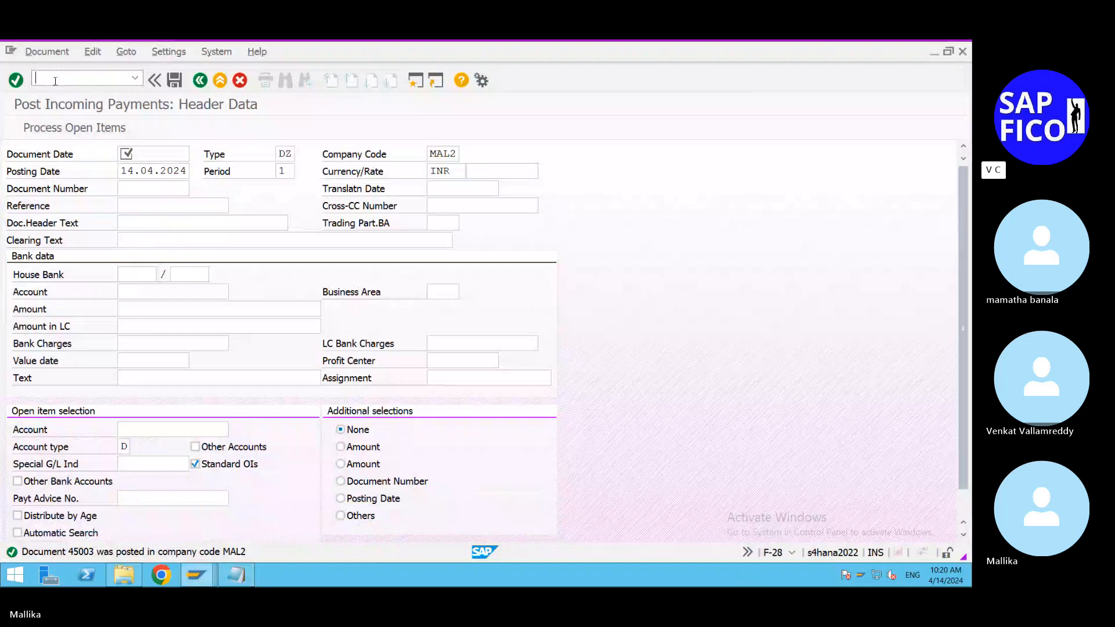
Step: Open transaction SE38 and execute the program RFEBKA96
text(/nse38)
key(Return)
click(124, 192)
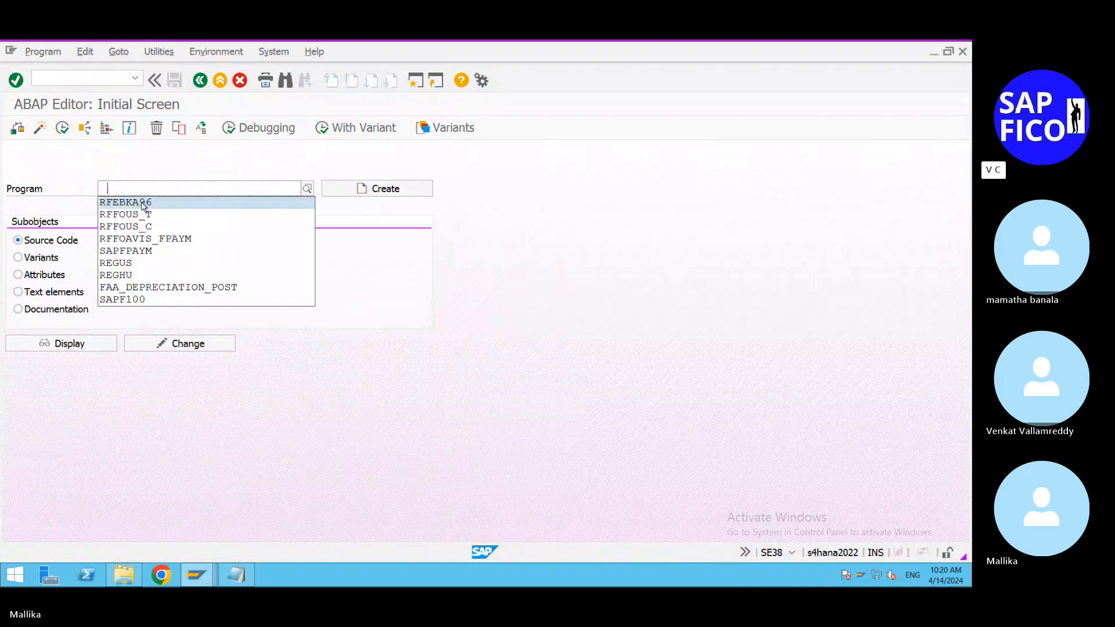
click(139, 201)
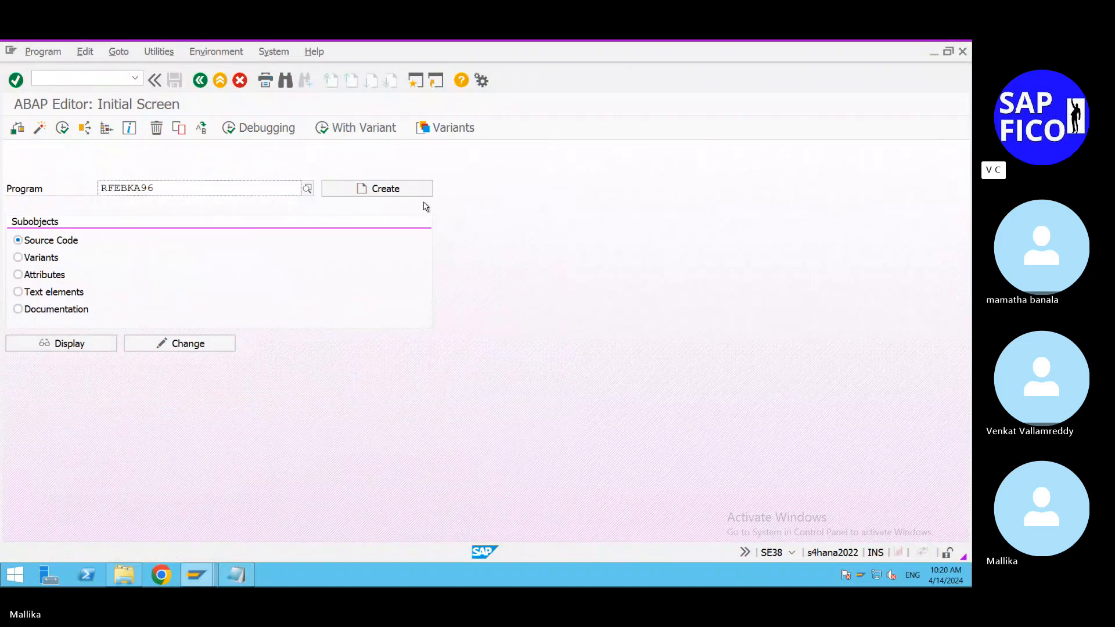
click(63, 128)
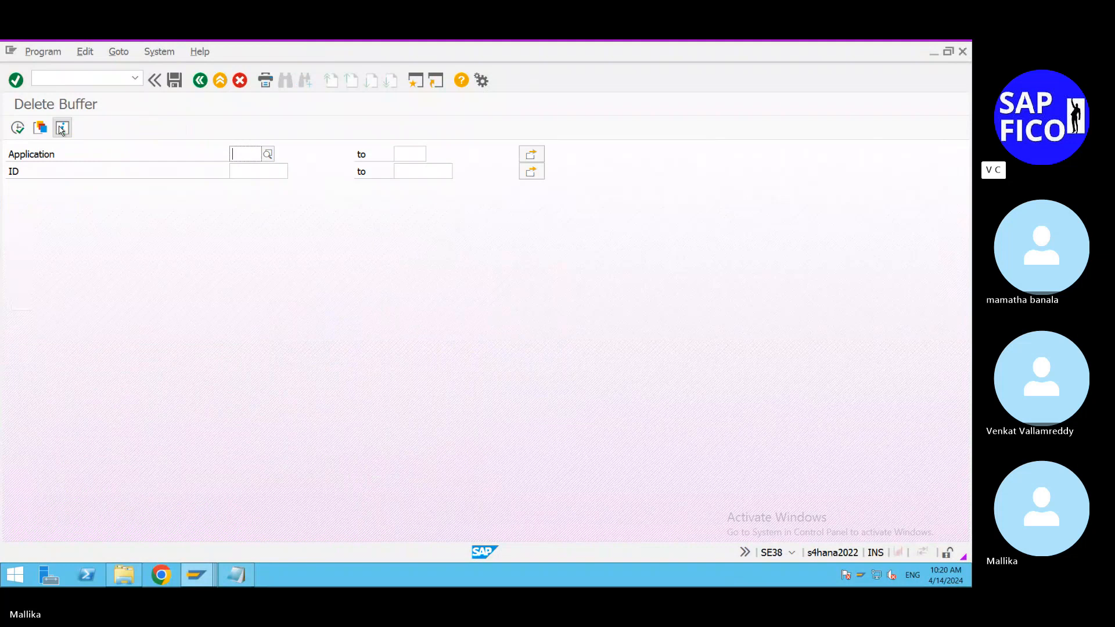
Step: List the buffered bank statements for application 0001 and delete statement 202400002, confirming the deletion
text(0001)
click(17, 128)
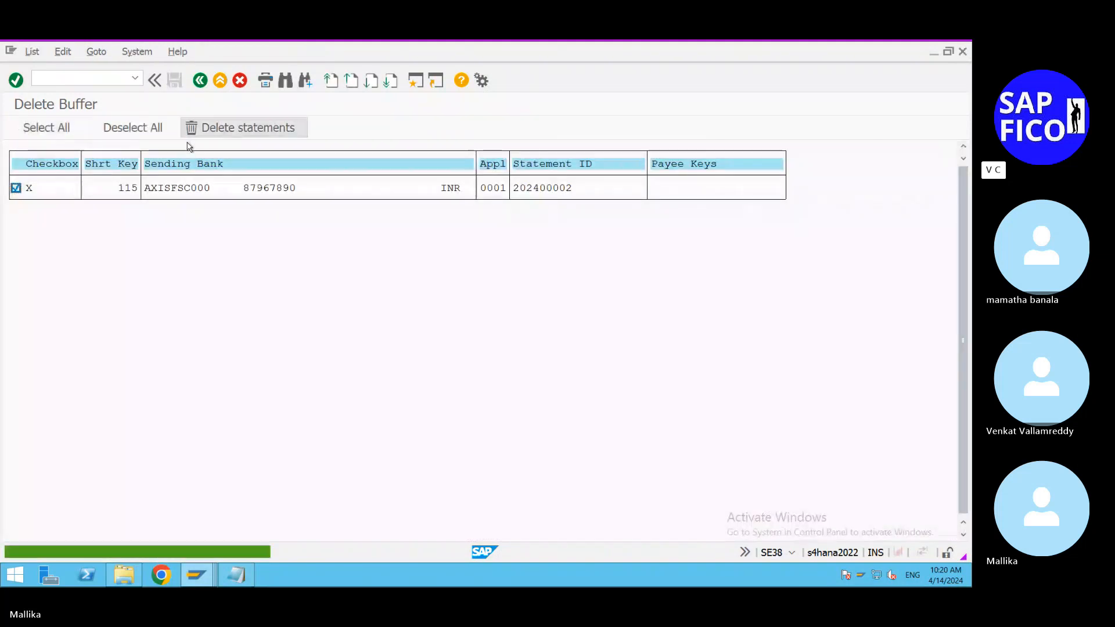
click(211, 132)
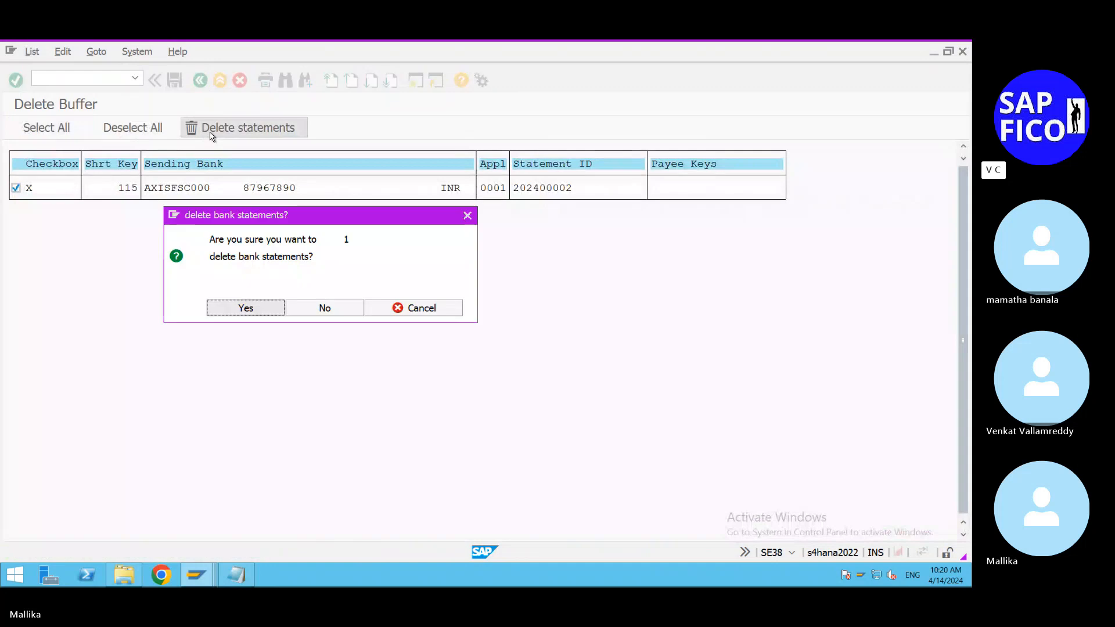
click(245, 308)
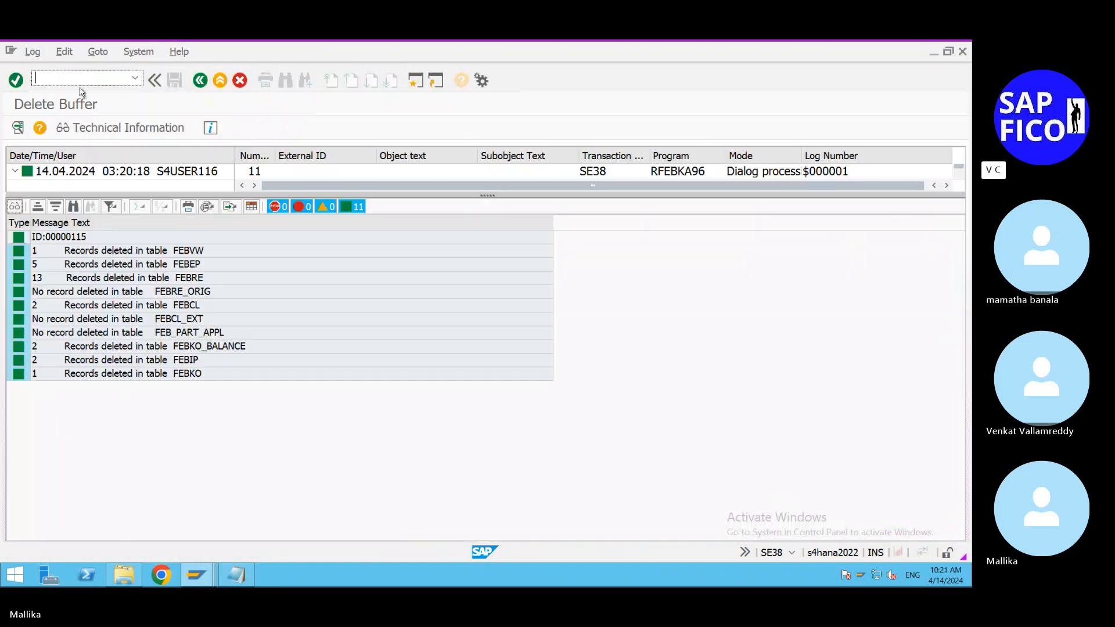
Step: Open transaction FF_5 and leave the deletion log for the bank statement import screen
text(/NFF_5)
key(Return)
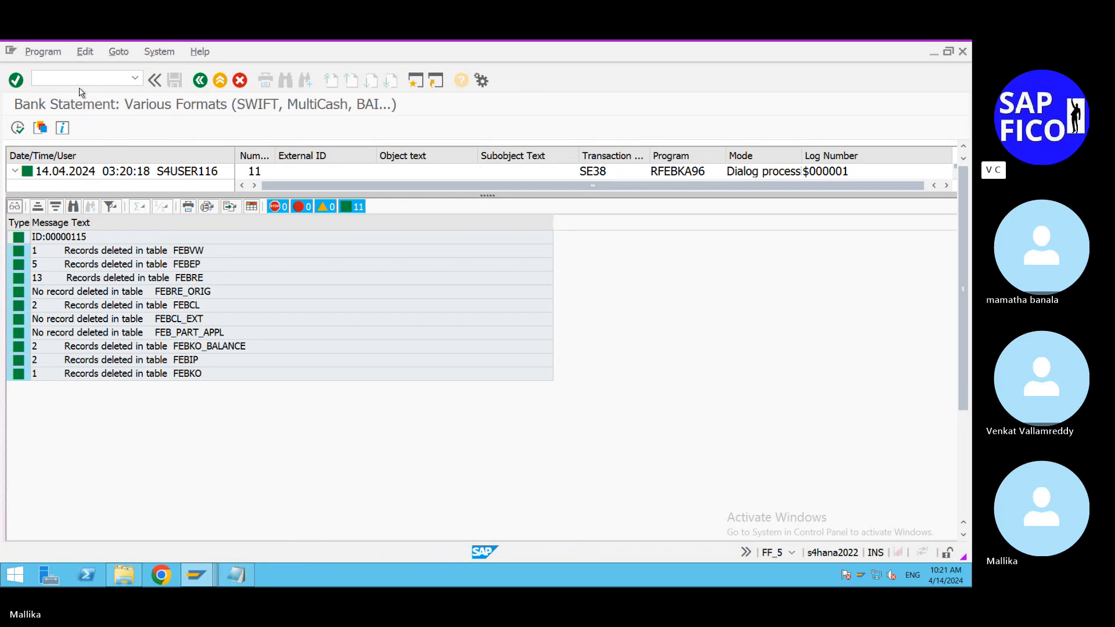
key(F3)
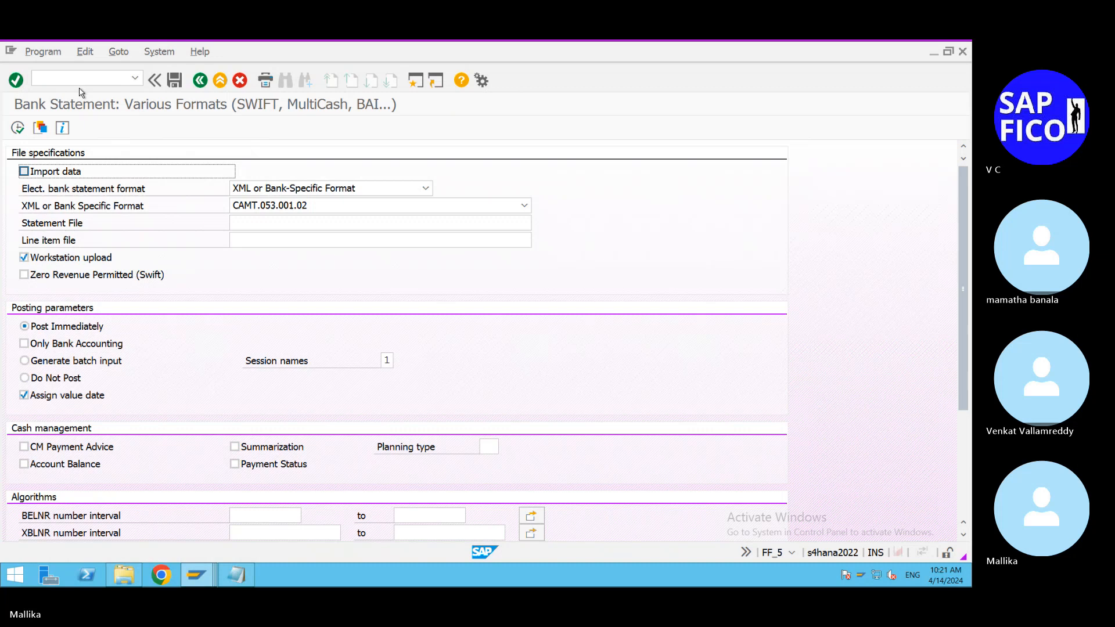
Step: Activate data import, choose the SWIFT MT940 format with Field 86 structure recognition, and select EBS 2.txt from the Desktop as statement file
click(24, 171)
click(426, 188)
click(312, 275)
click(493, 206)
click(537, 206)
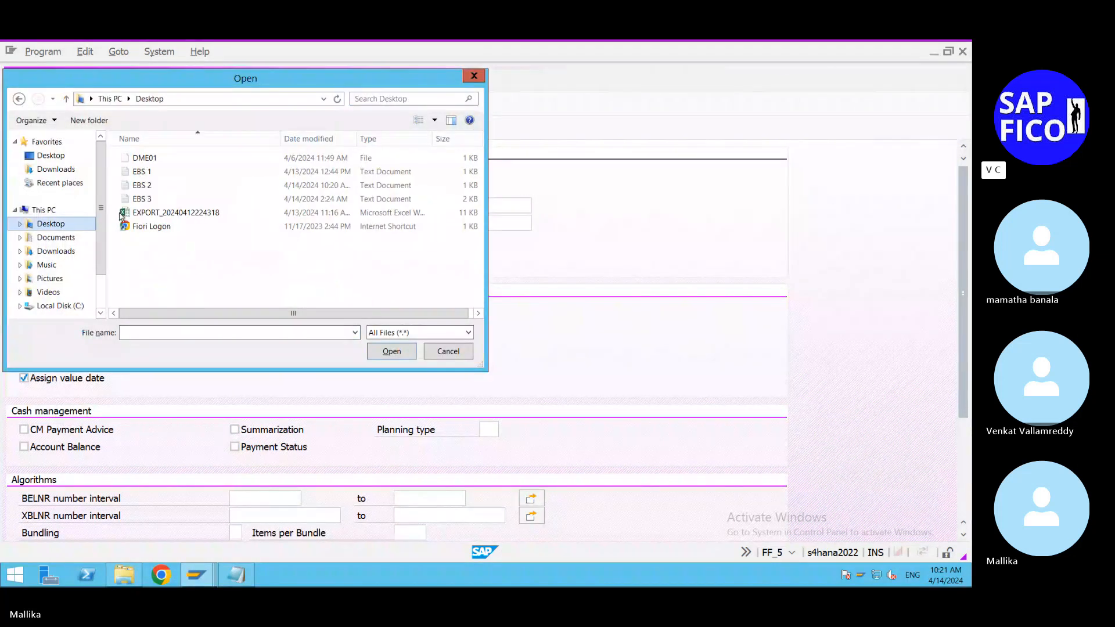
click(142, 185)
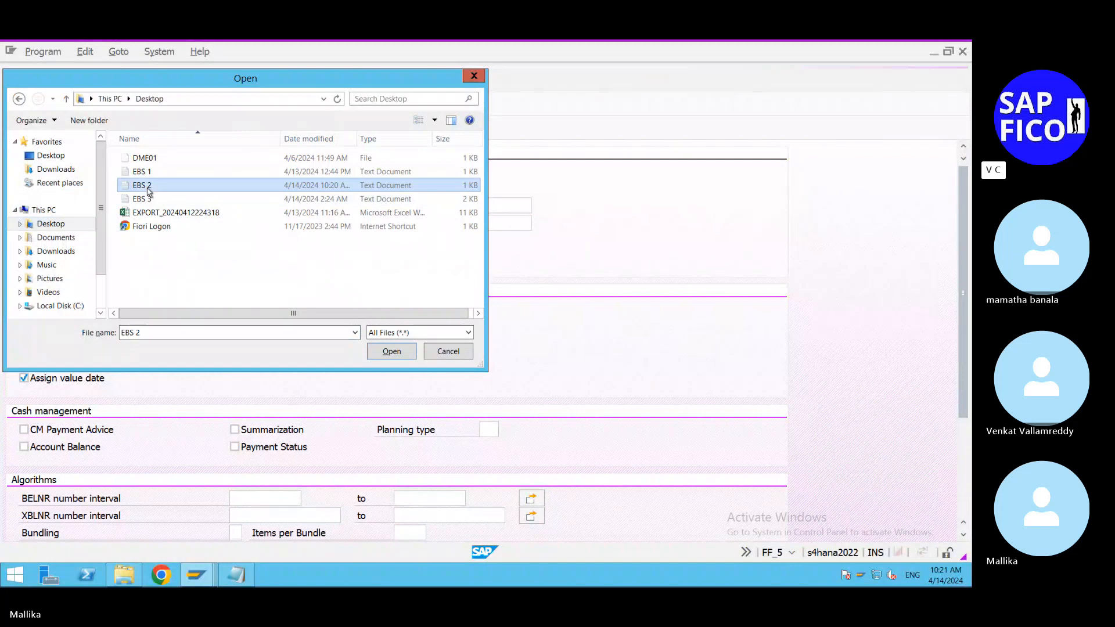
click(403, 353)
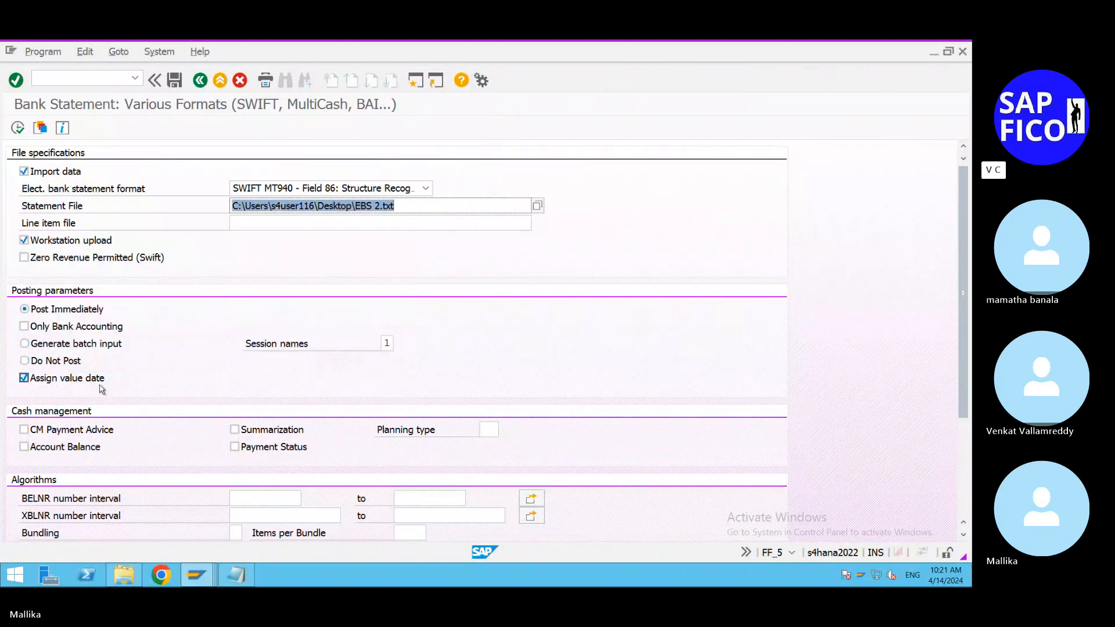
scroll(236, 456, down, 1)
scroll(235, 453, down, 5)
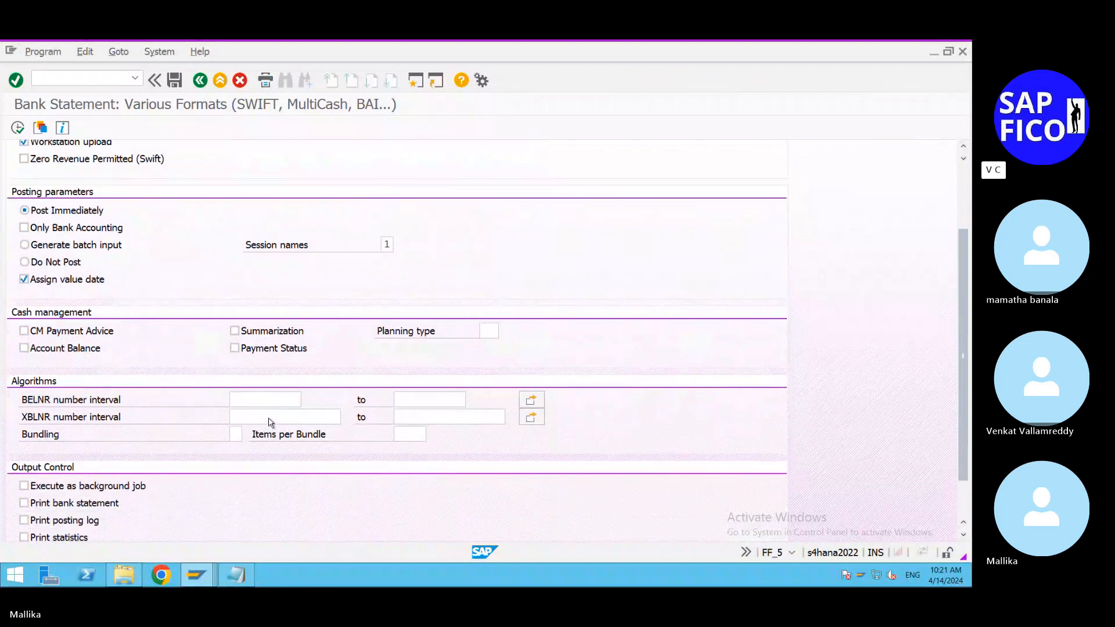
click(285, 376)
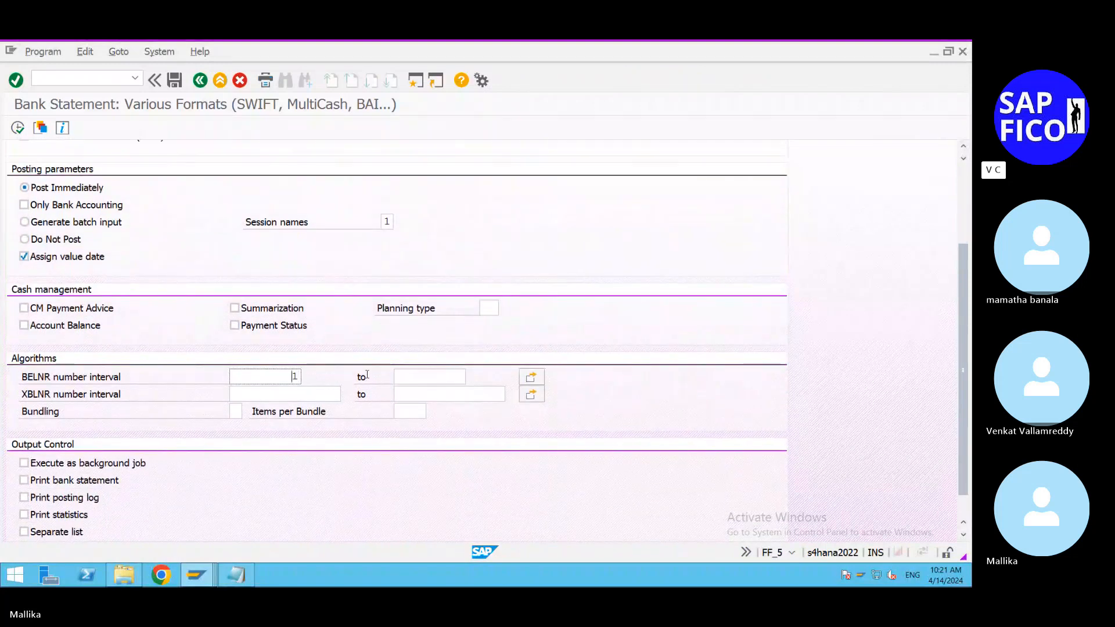
click(405, 376)
click(415, 391)
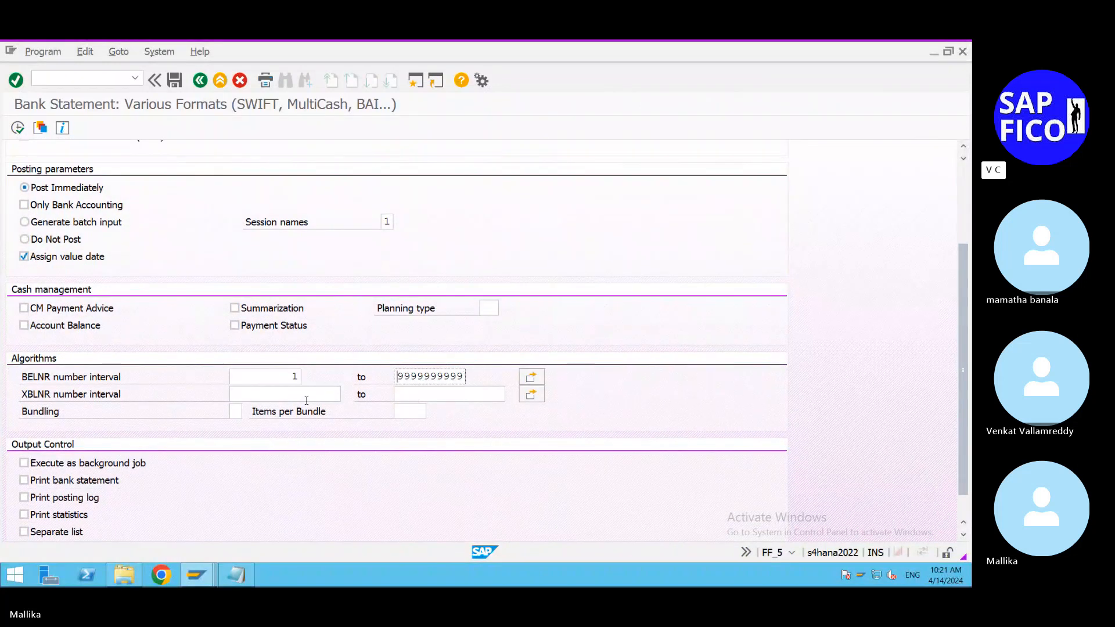
click(305, 394)
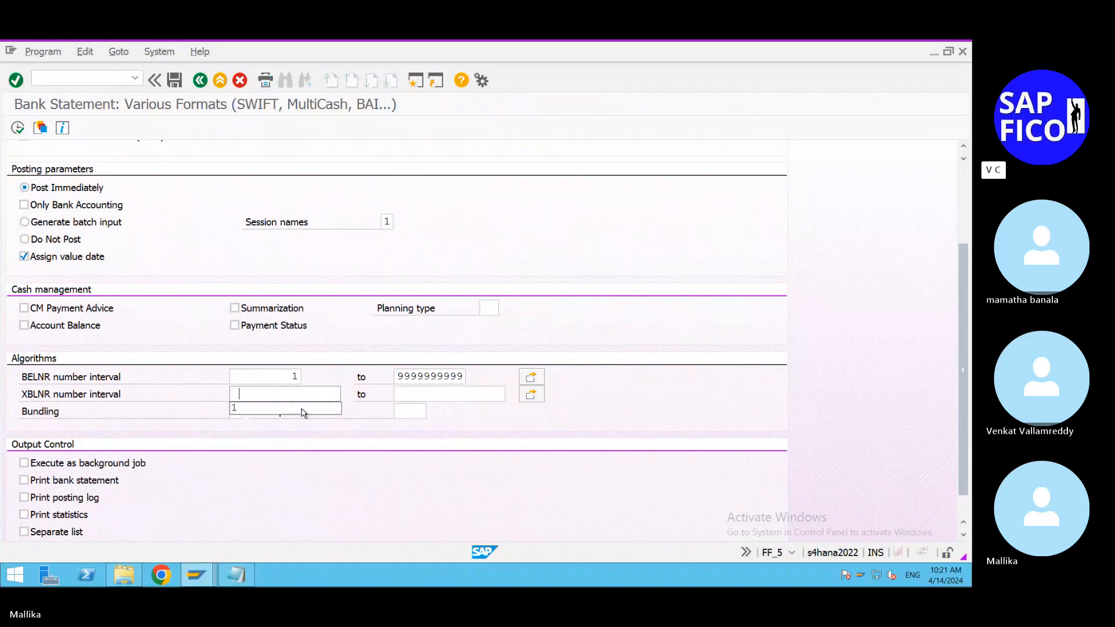
click(302, 409)
click(448, 395)
click(441, 408)
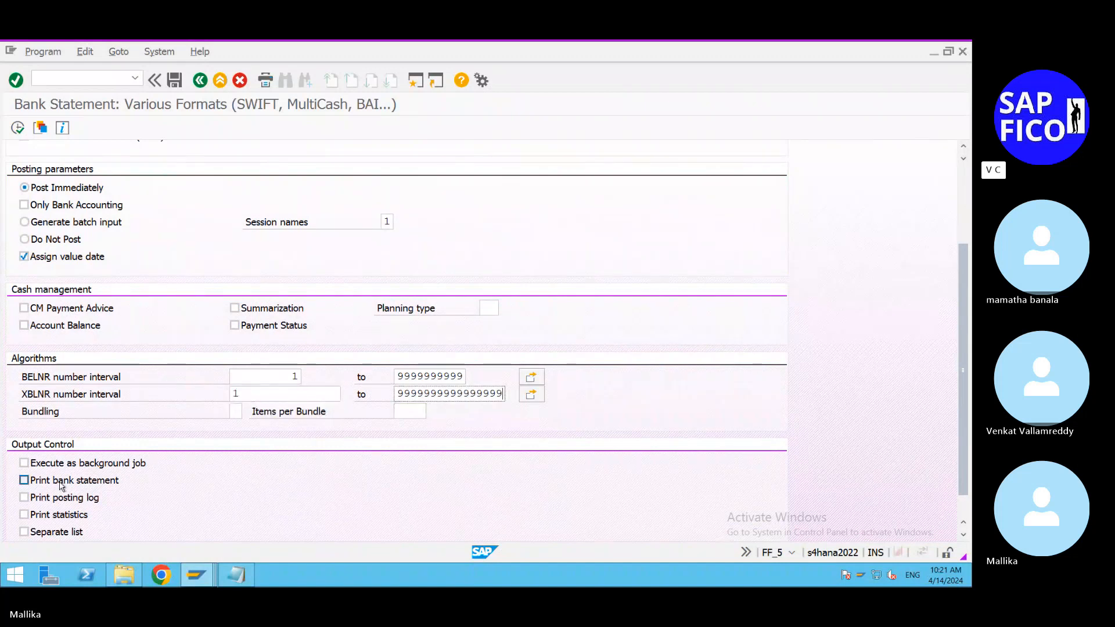
Step: Enable printing of the bank statement and the posting log in the output control
click(25, 481)
click(25, 497)
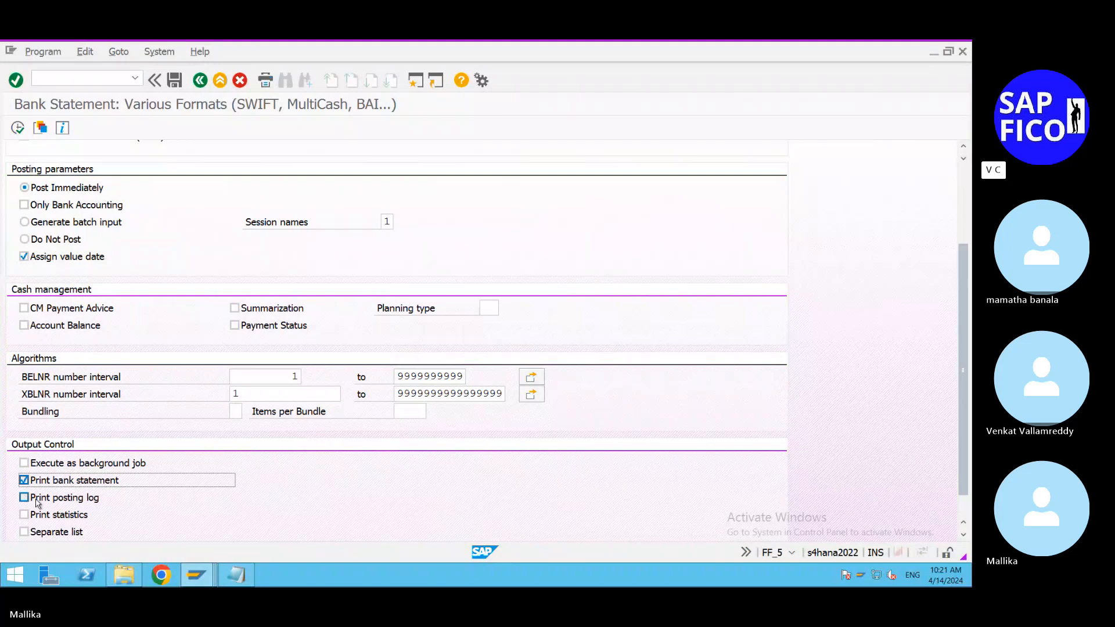
scroll(82, 515, down, 1)
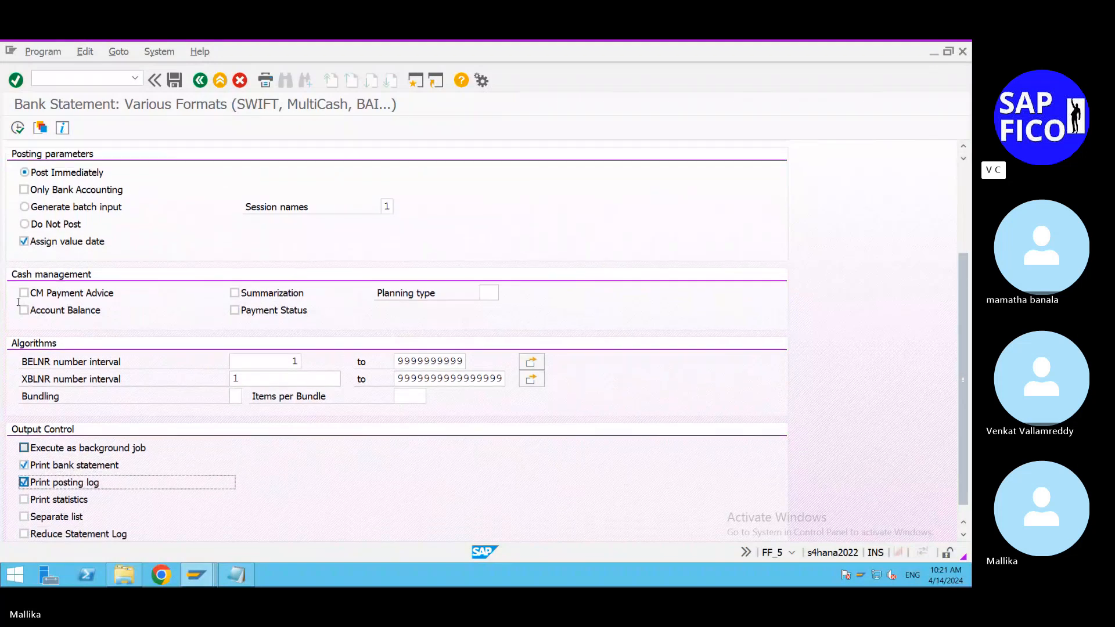
Step: Execute the bank statement import, examine the messages in the posting log and leave it for the bank statement printout
click(16, 128)
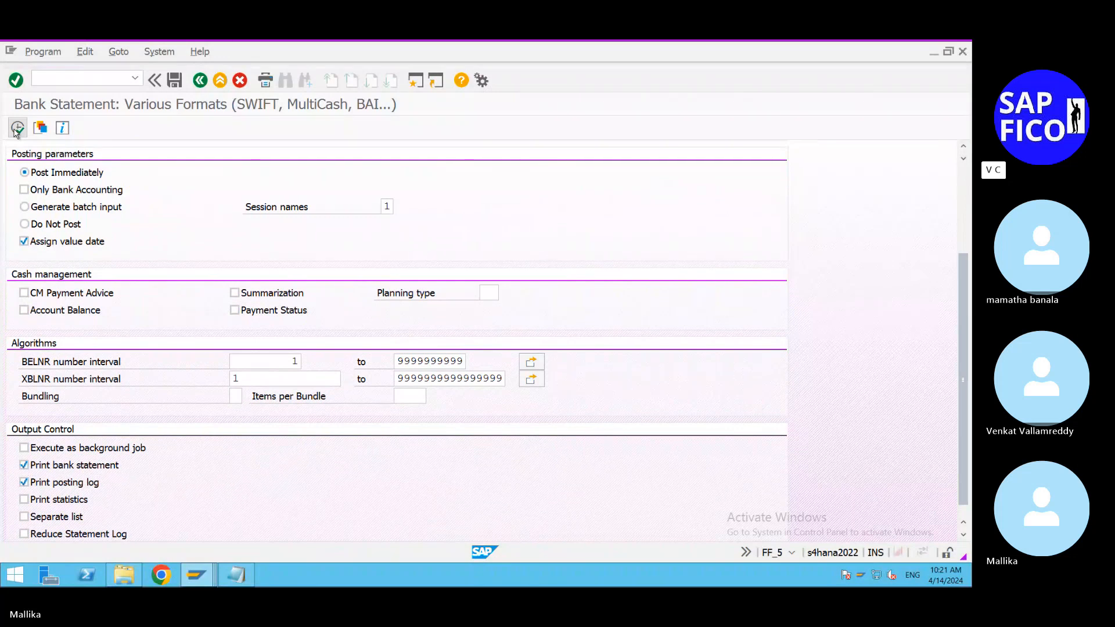
click(440, 517)
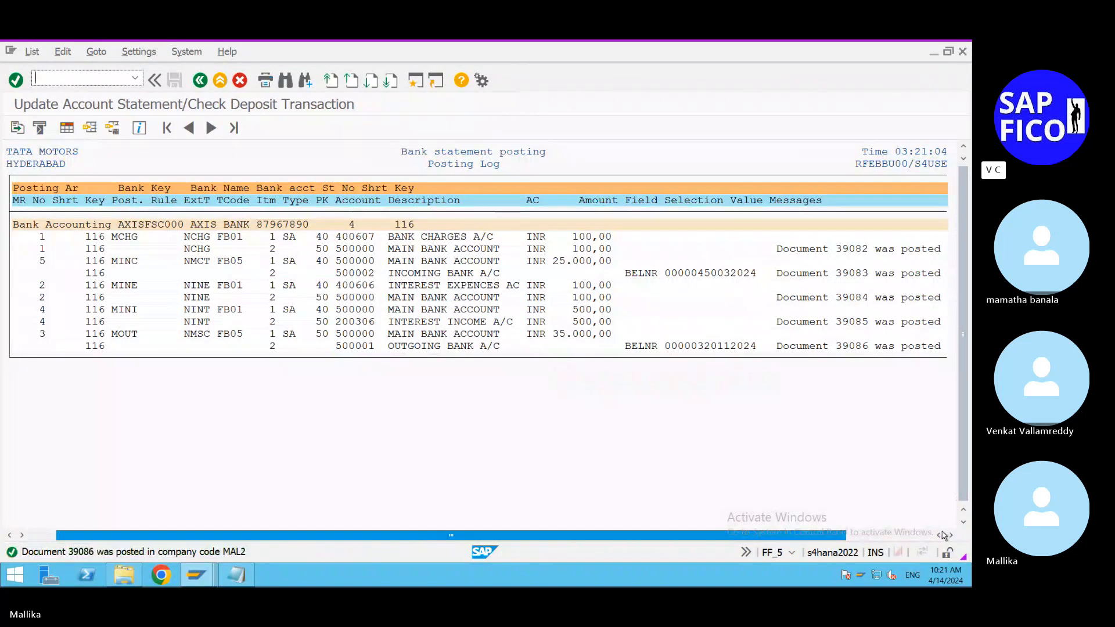
drag(886, 530, 888, 529)
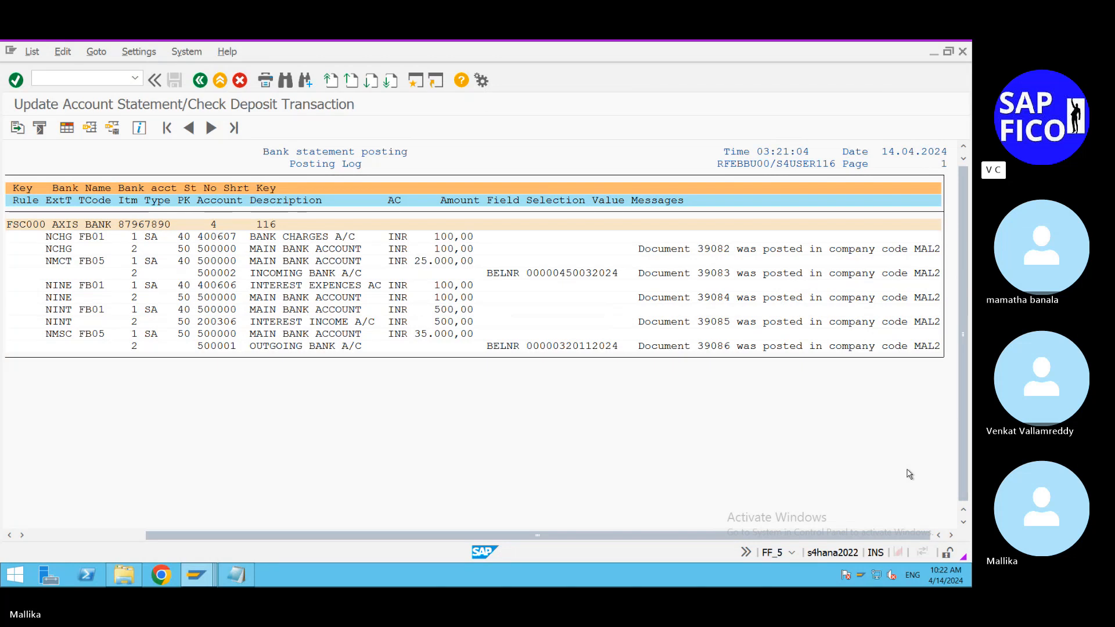
click(199, 82)
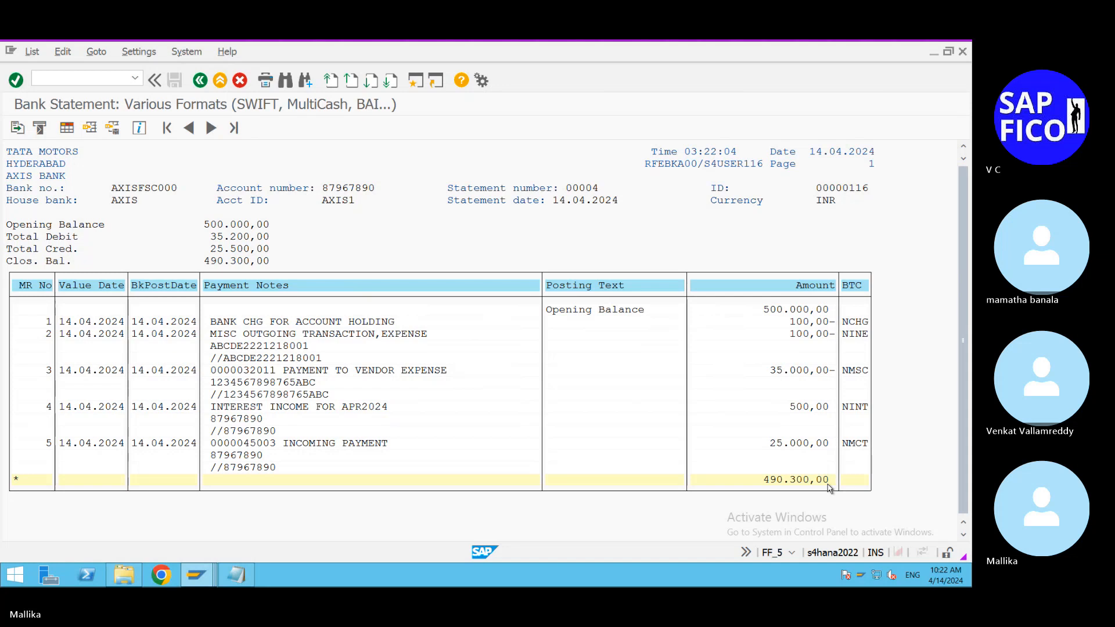
Step: Switch to the G/L Account Line Item Display session and refresh the list to examine main bank account 500000
click(210, 575)
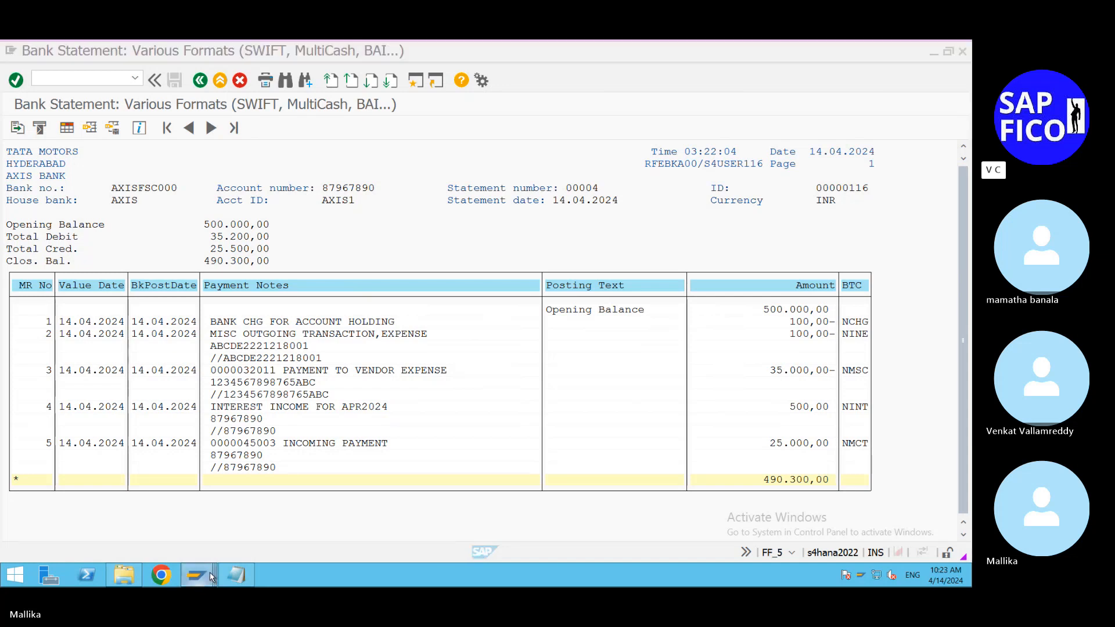
mouse_move(210, 573)
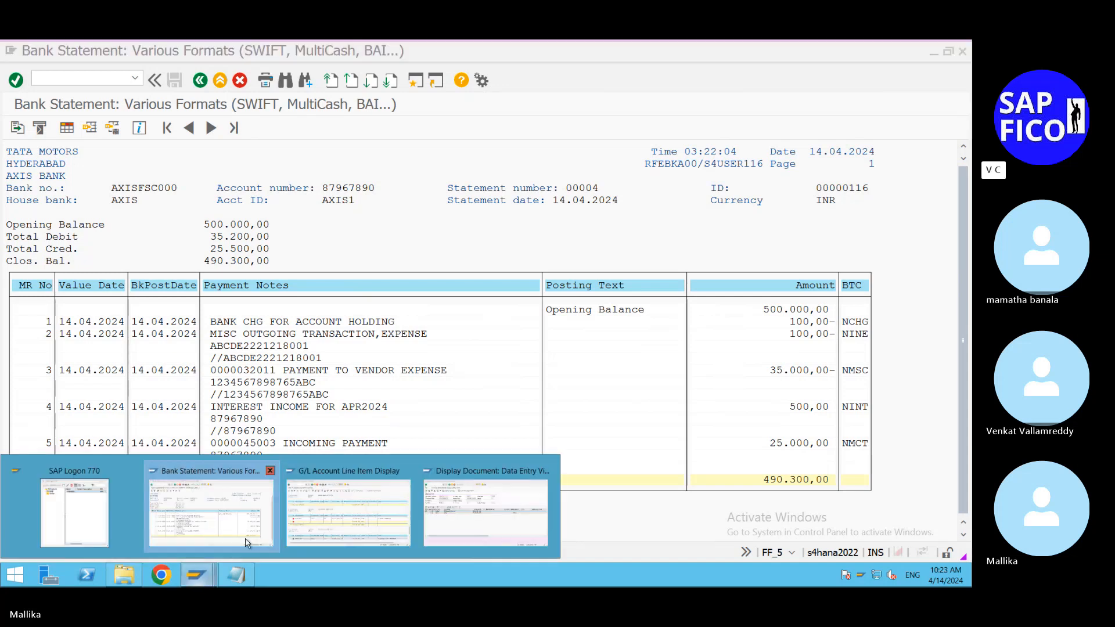
click(361, 537)
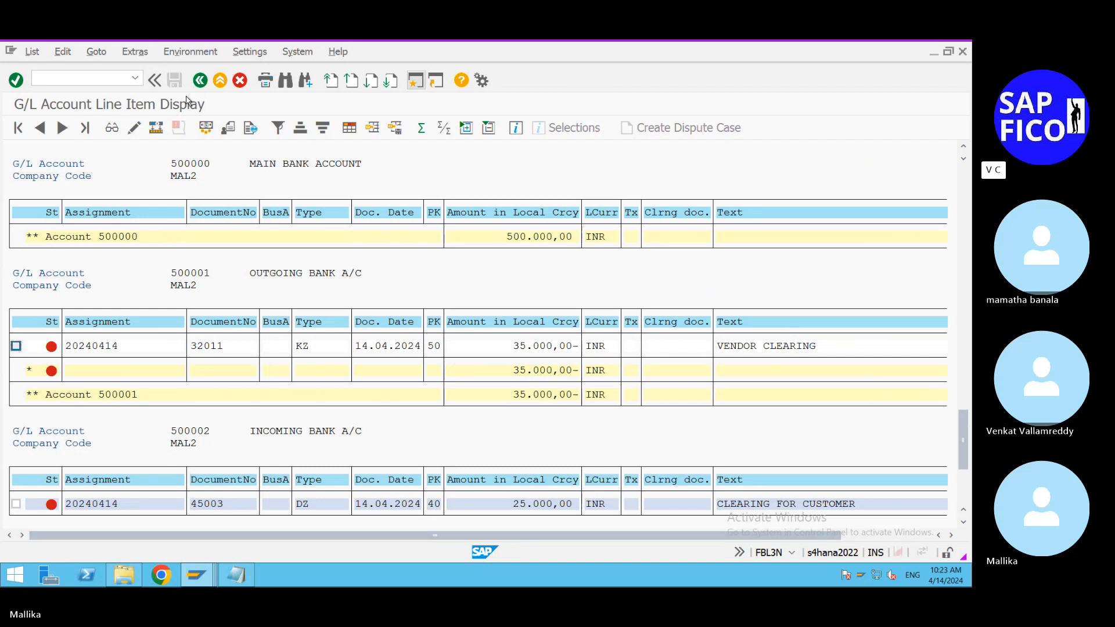
click(32, 52)
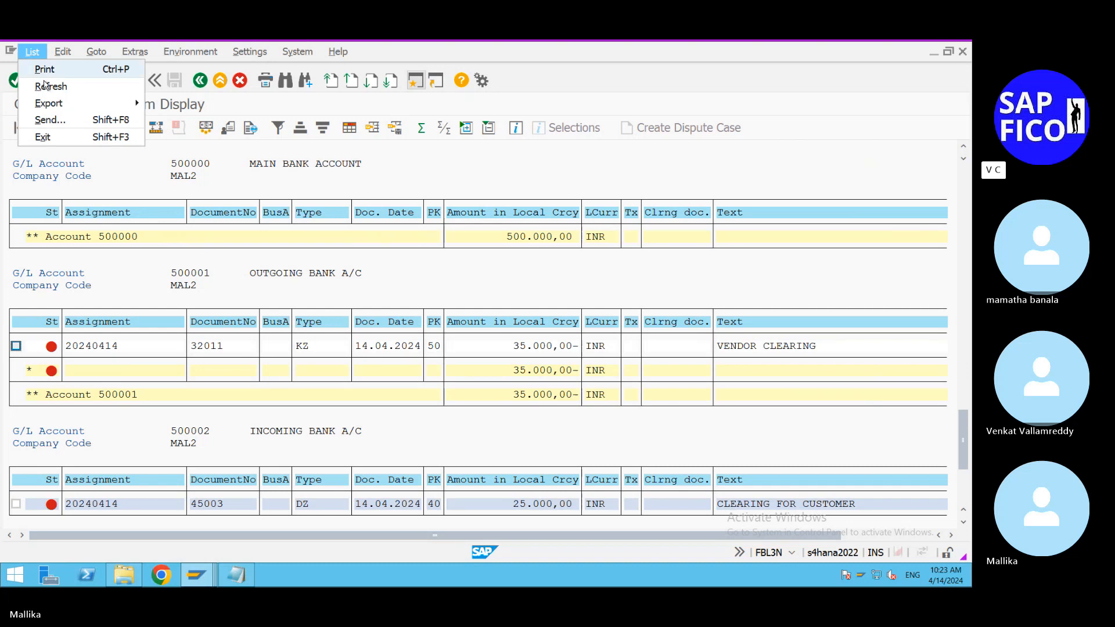
click(46, 84)
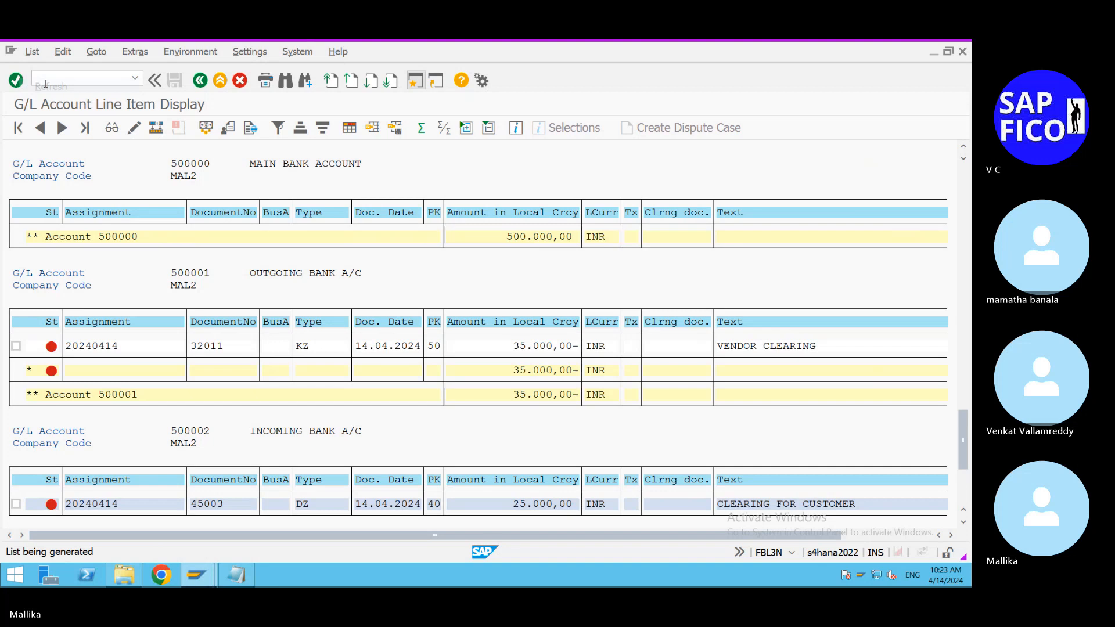
drag(963, 237, 964, 492)
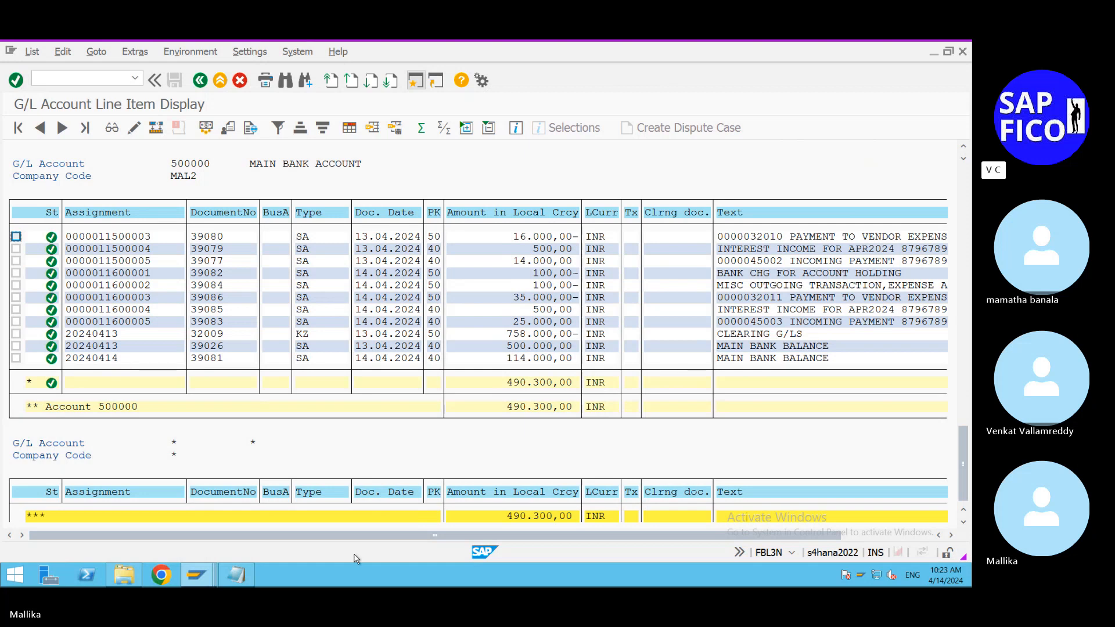
Step: Check the Display Document session for document 45003 and switch to the EBS 2 statement file in Notepad
click(207, 581)
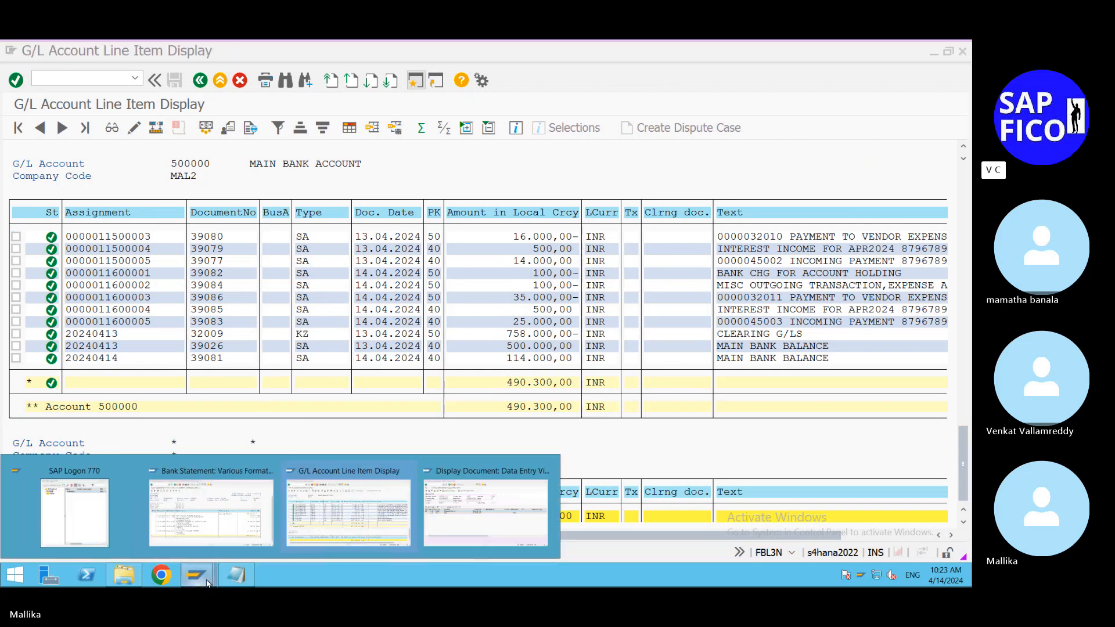
click(481, 529)
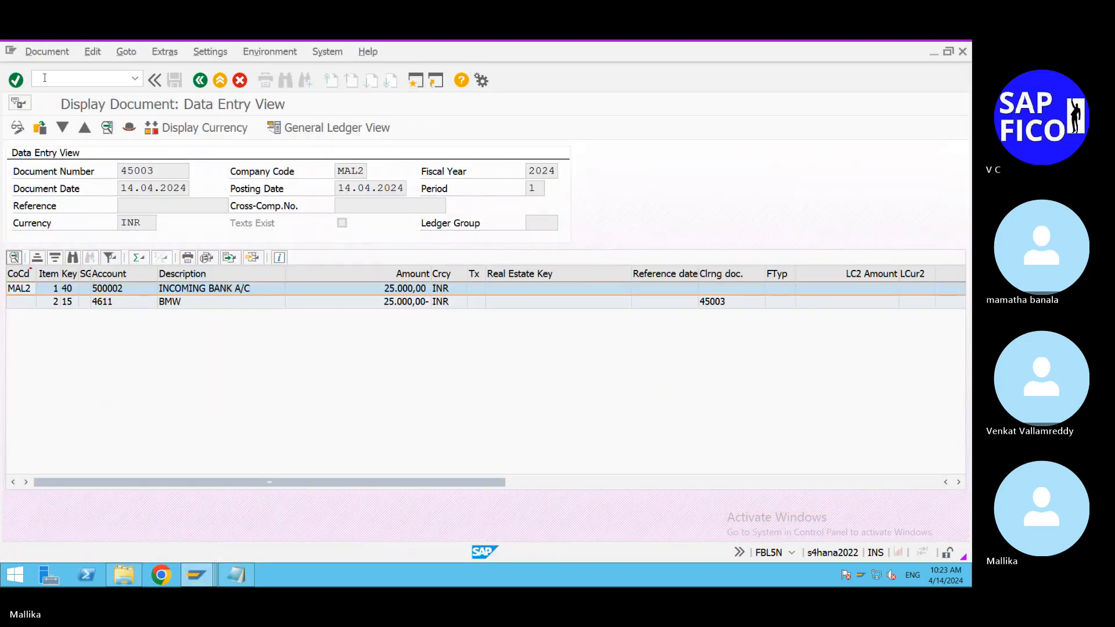
click(237, 575)
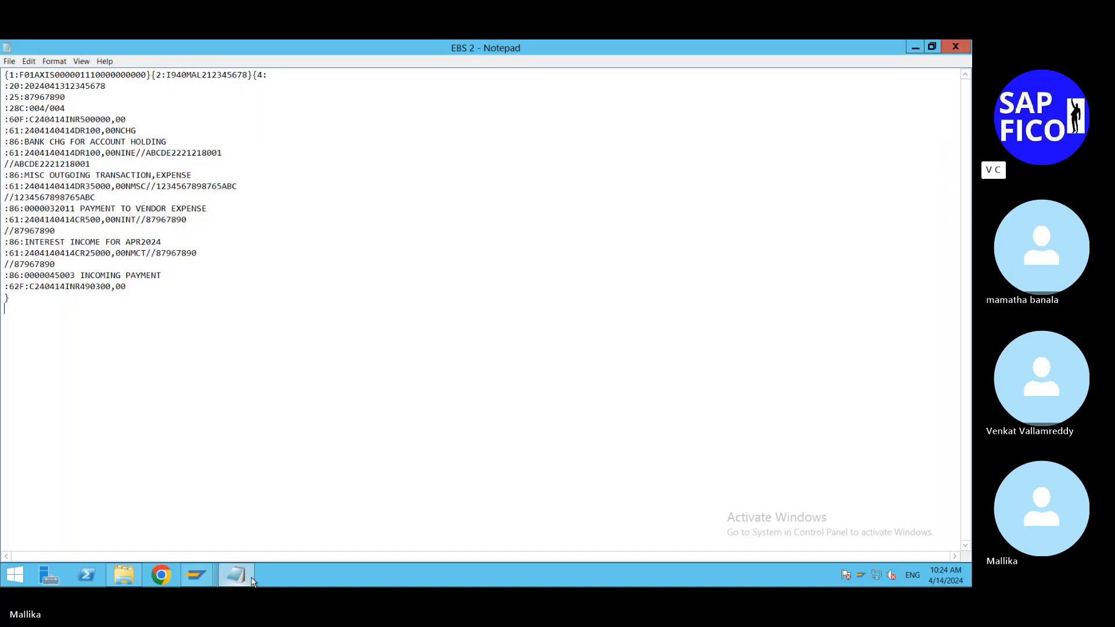